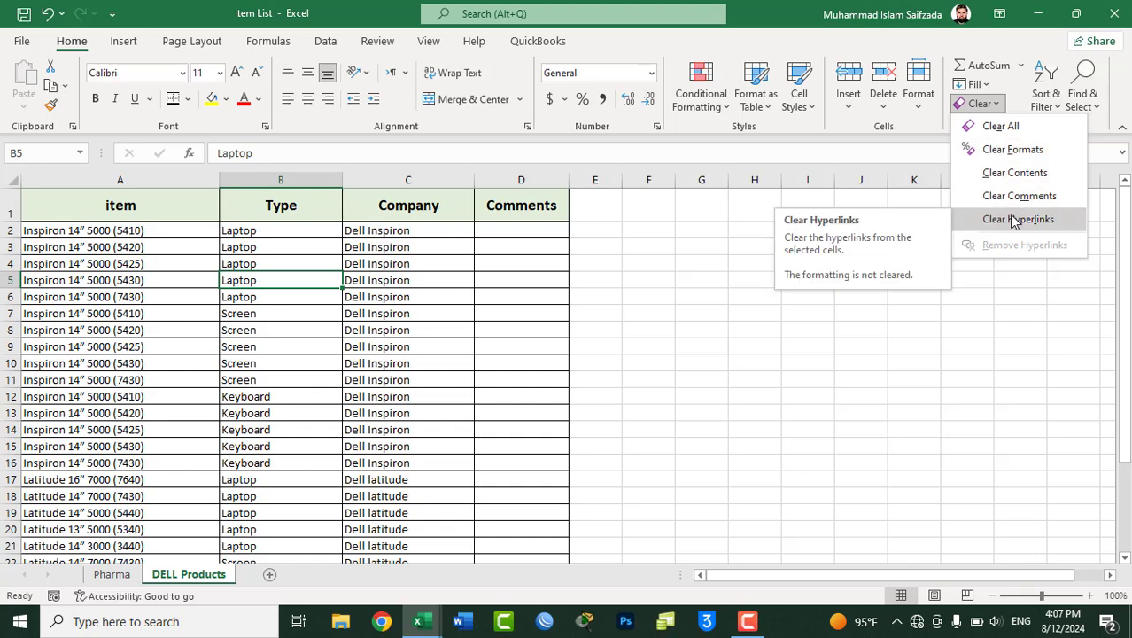
pyautogui.click(1054, 103)
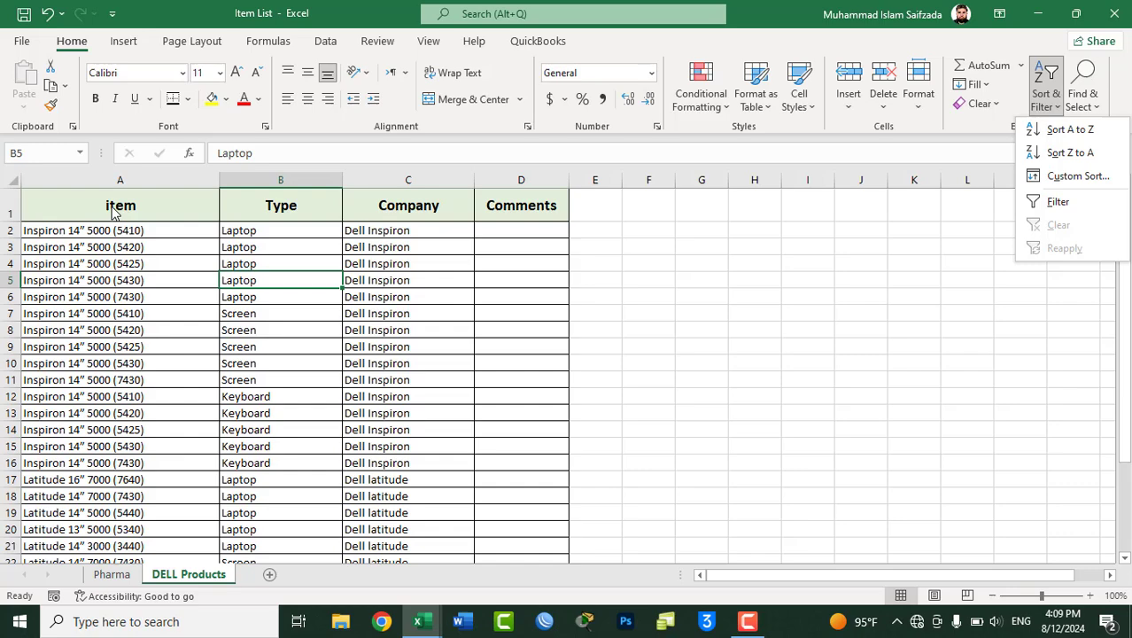
pyautogui.click(373, 324)
pyautogui.click(299, 232)
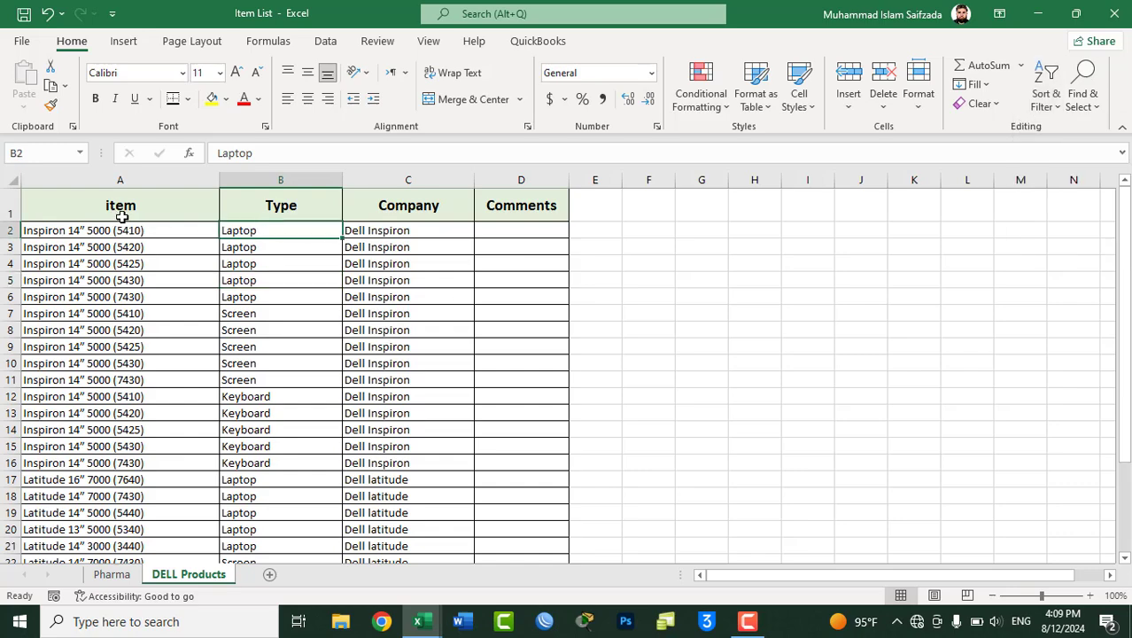
pyautogui.click(121, 210)
pyautogui.moveTo(1123, 222)
pyautogui.mouseDown()
pyautogui.moveTo(1124, 283)
pyautogui.moveTo(1123, 221)
pyautogui.mouseUp()
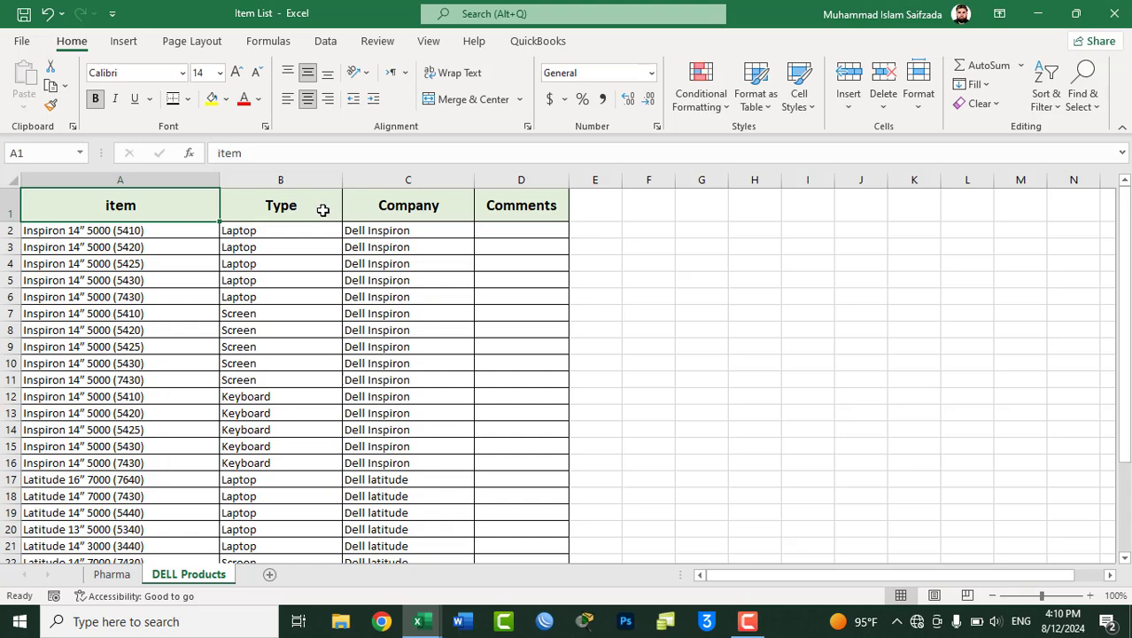
# Hide the item column (column A) on the DELL Products sheet
pyautogui.click(279, 180)
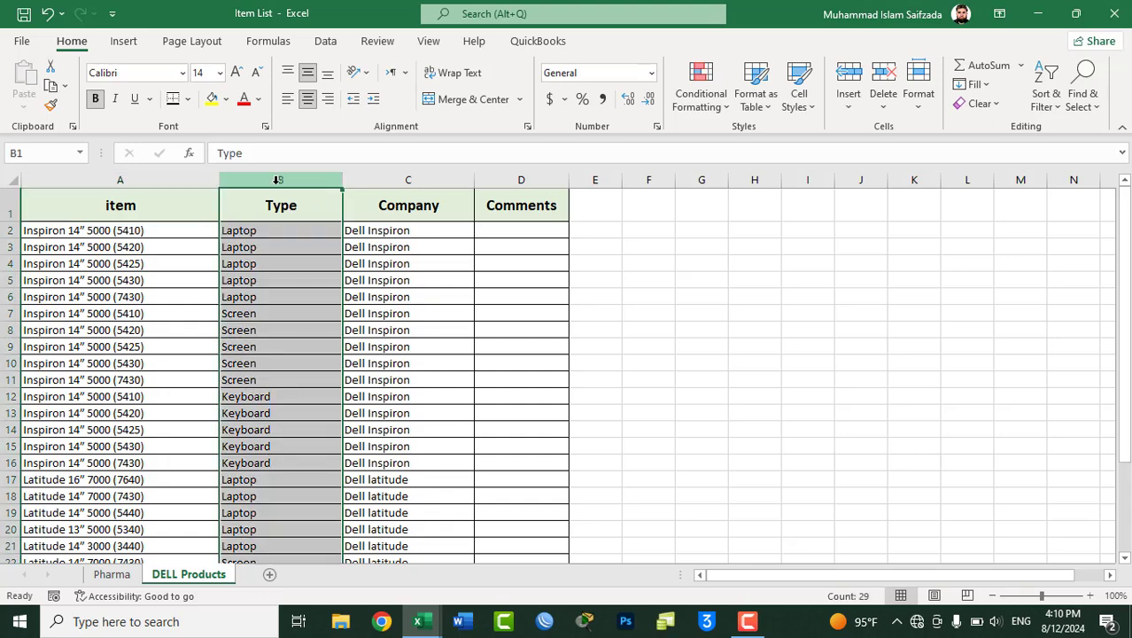
pyautogui.click(162, 176)
pyautogui.rightClick(163, 182)
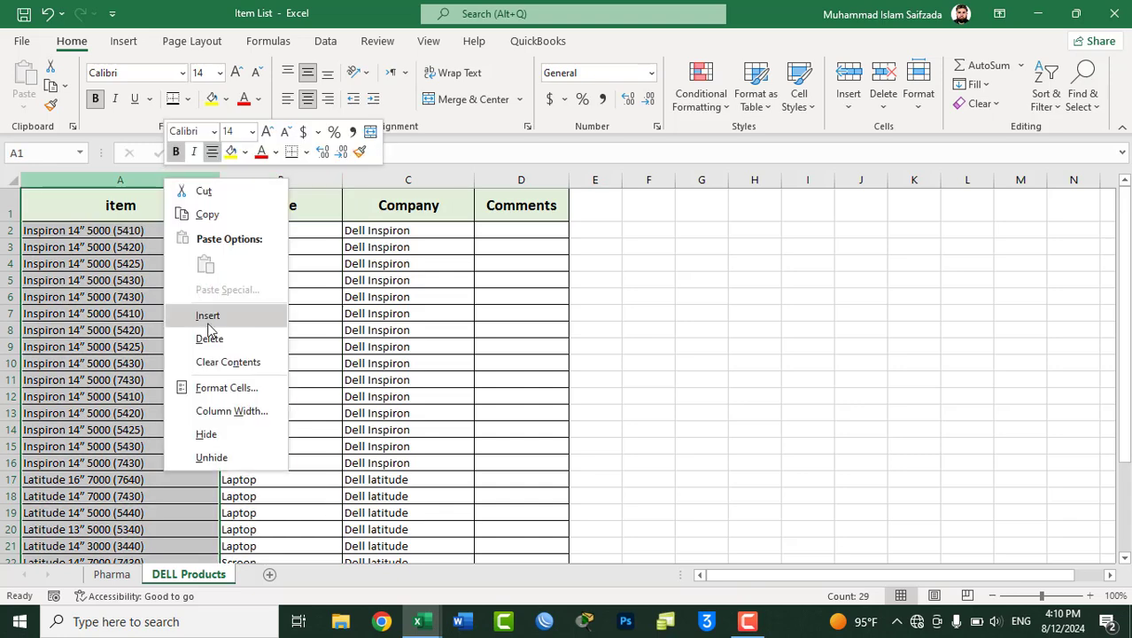
pyautogui.click(213, 436)
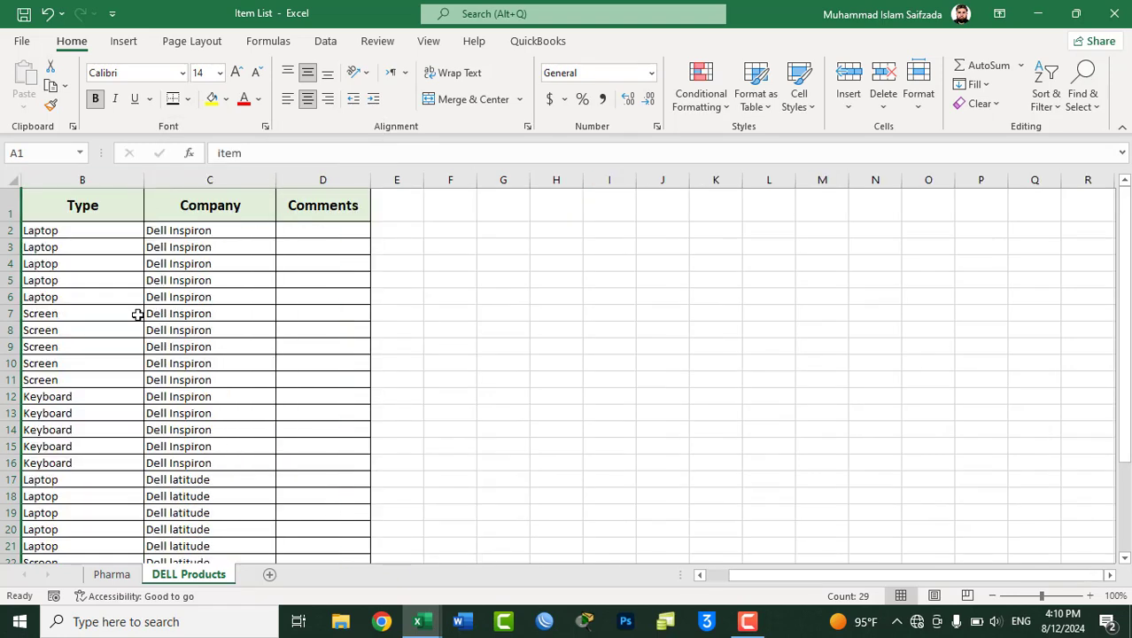
# Select the Type, Company and Comments table (B1:D29) and sort it A to Z
pyautogui.moveTo(68, 202); pyautogui.dragTo(298, 532)
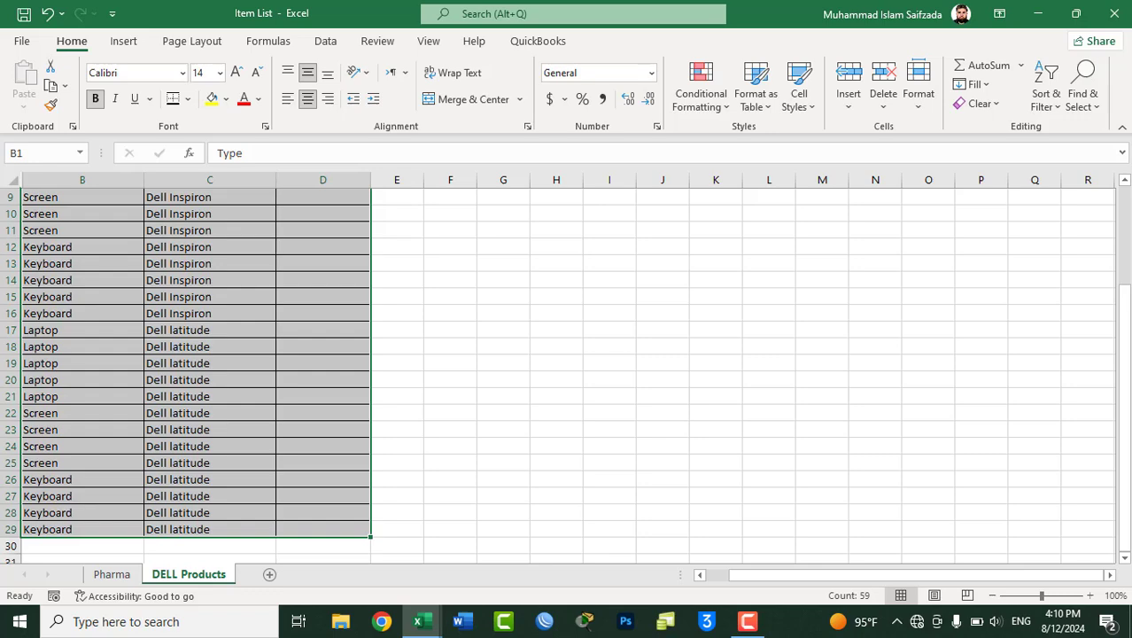
pyautogui.click(1127, 196)
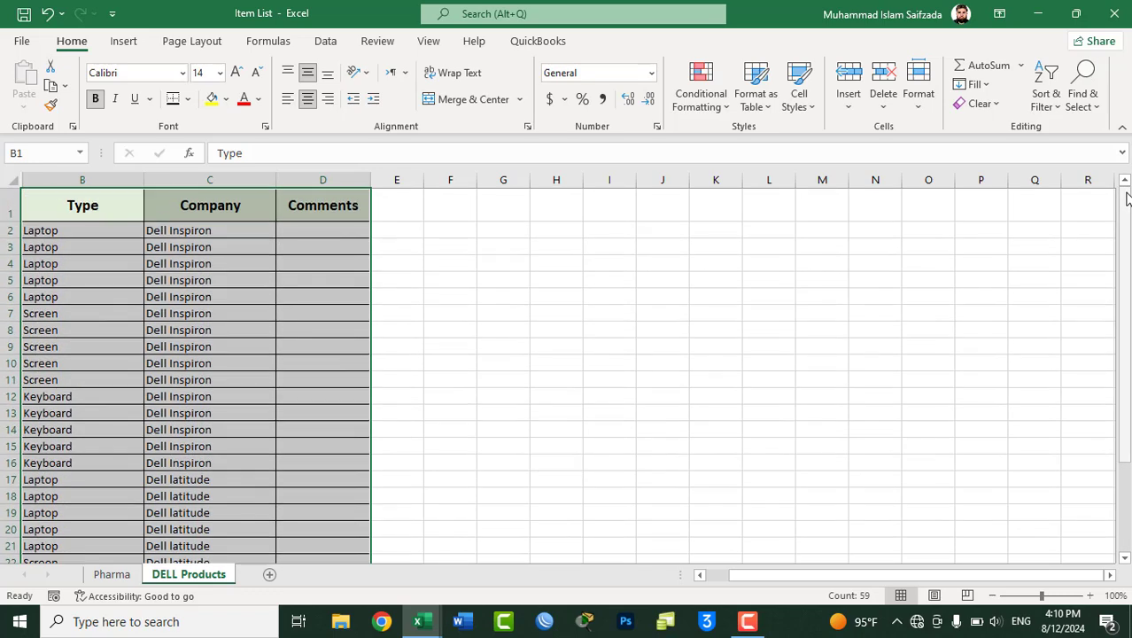
pyautogui.click(1049, 104)
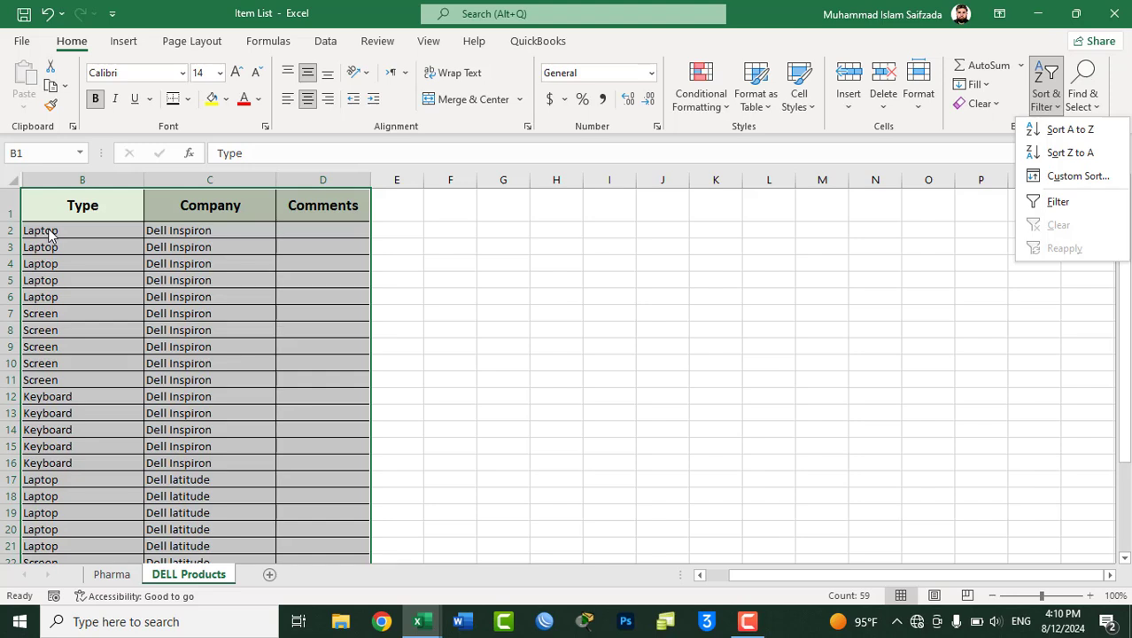
pyautogui.click(1041, 130)
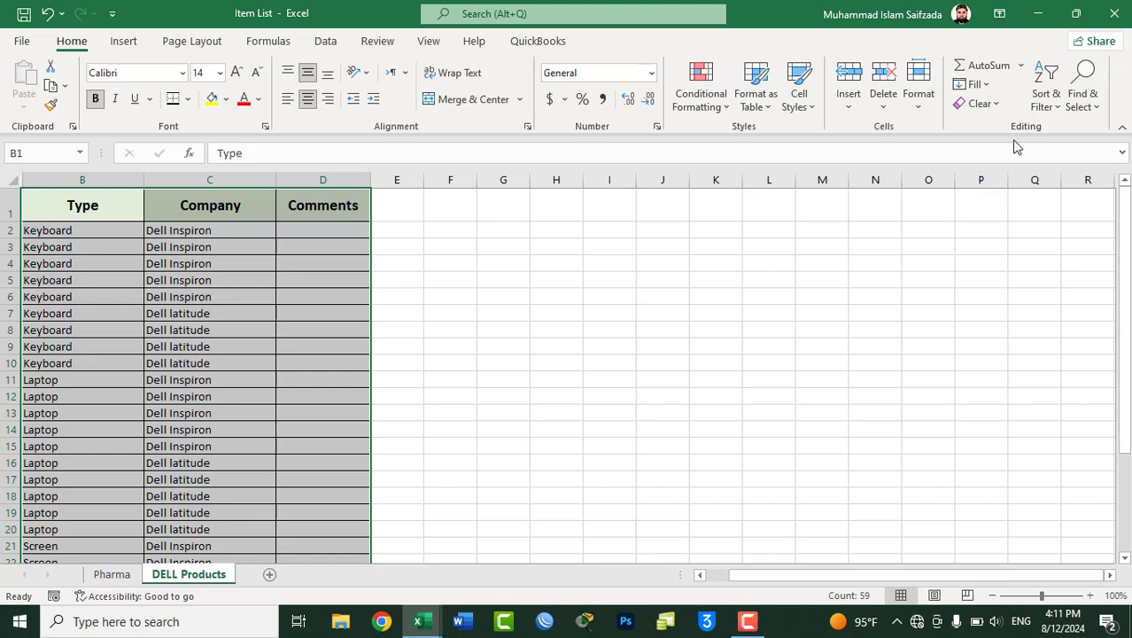
# Reverse the selected table's sort order to Z to A and return it to A to Z
pyautogui.click(1045, 103)
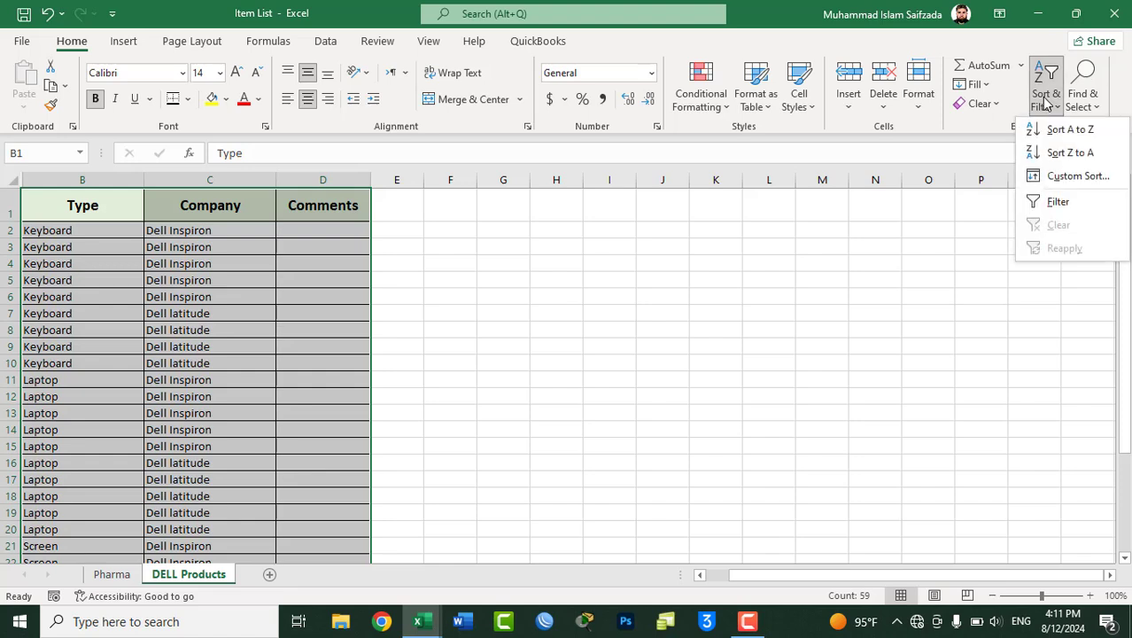
pyautogui.click(1068, 152)
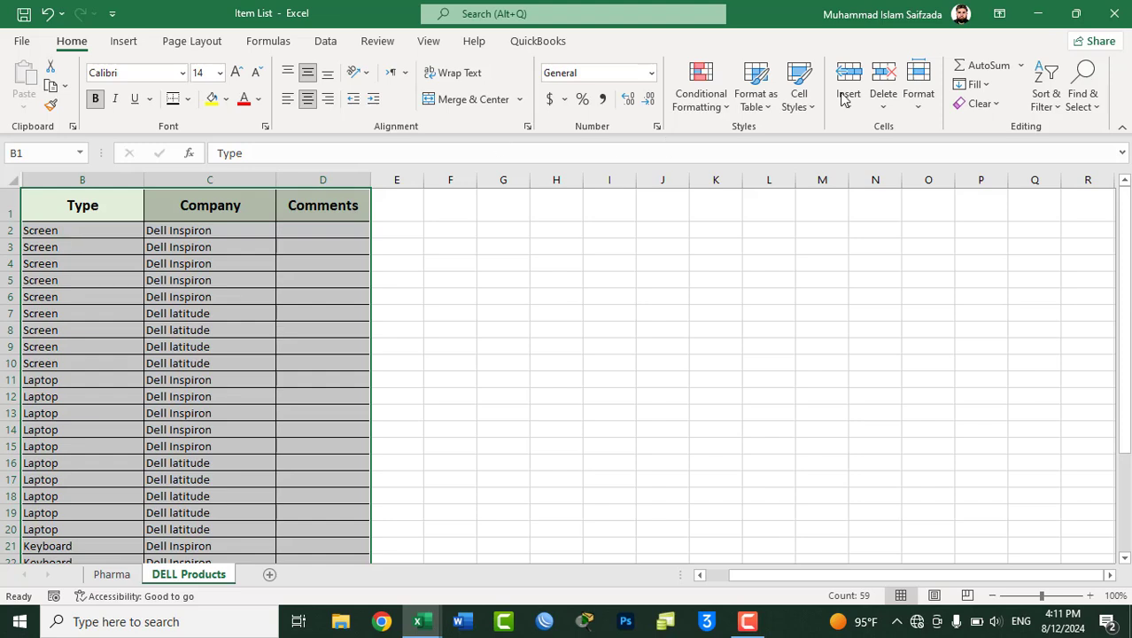
pyautogui.click(1045, 97)
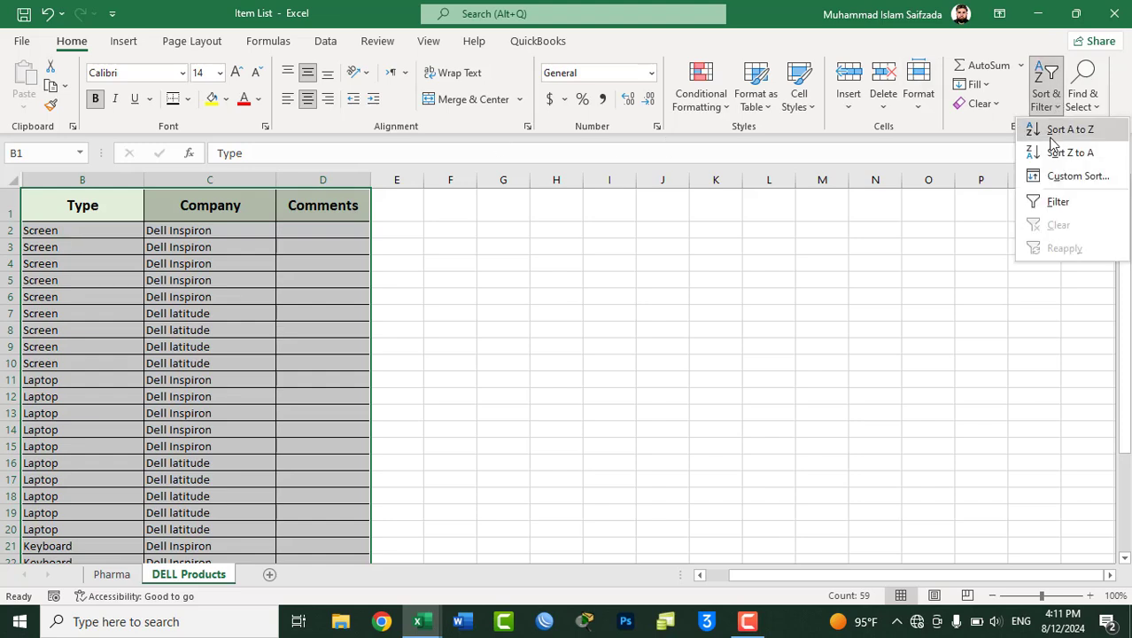
pyautogui.click(1051, 137)
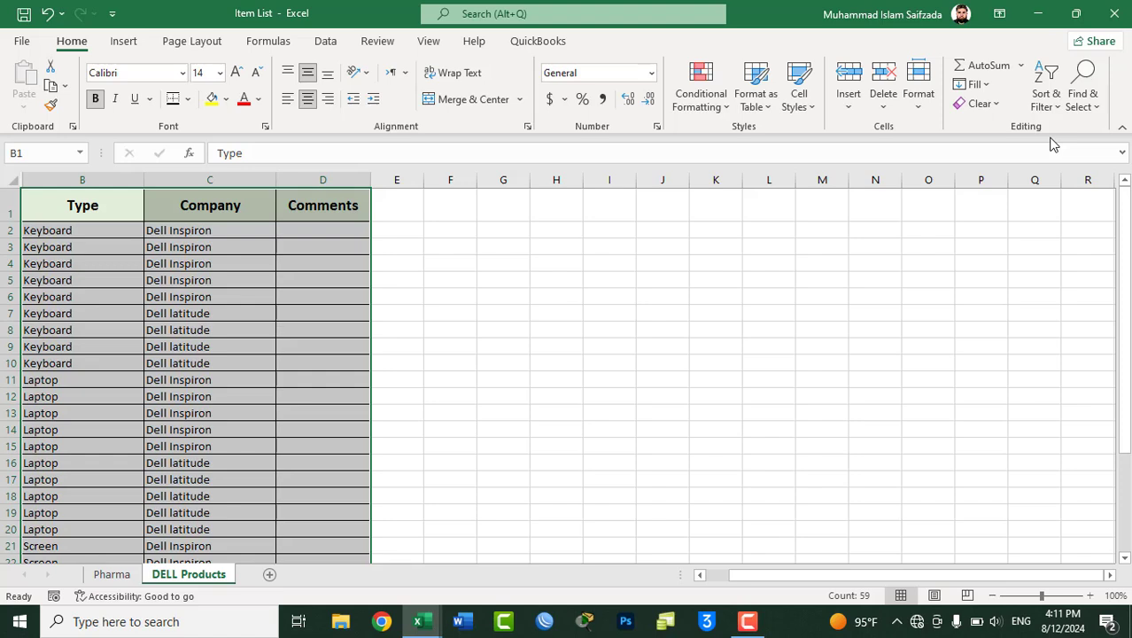
# Apply a custom sort to the selected table by Type, on Cell Values, in A to Z order
pyautogui.click(1046, 98)
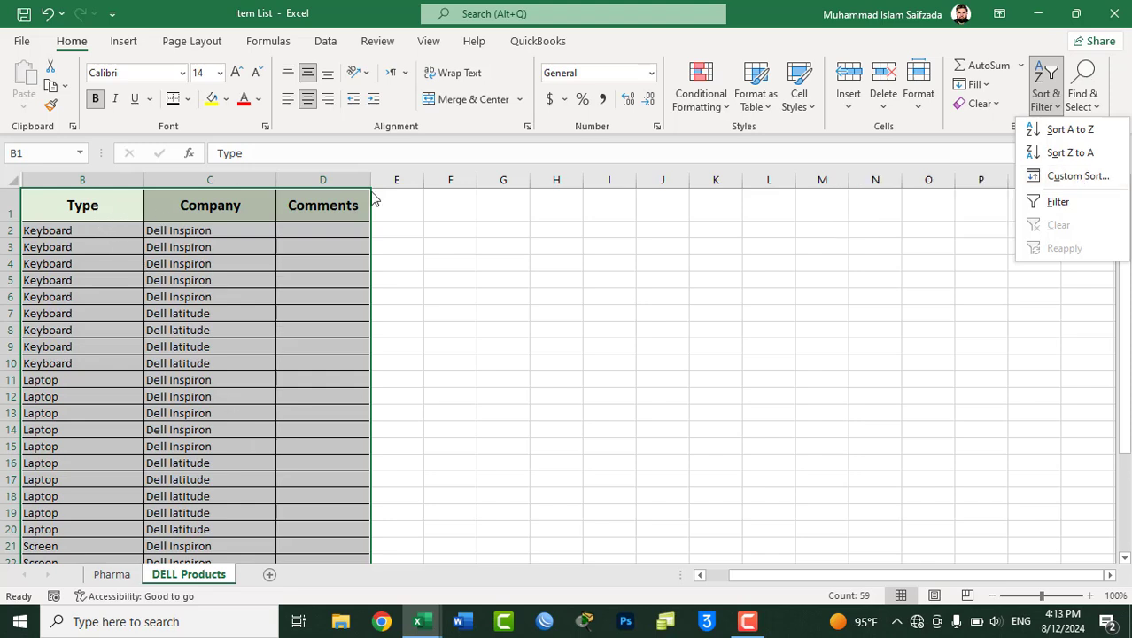
pyautogui.click(1056, 186)
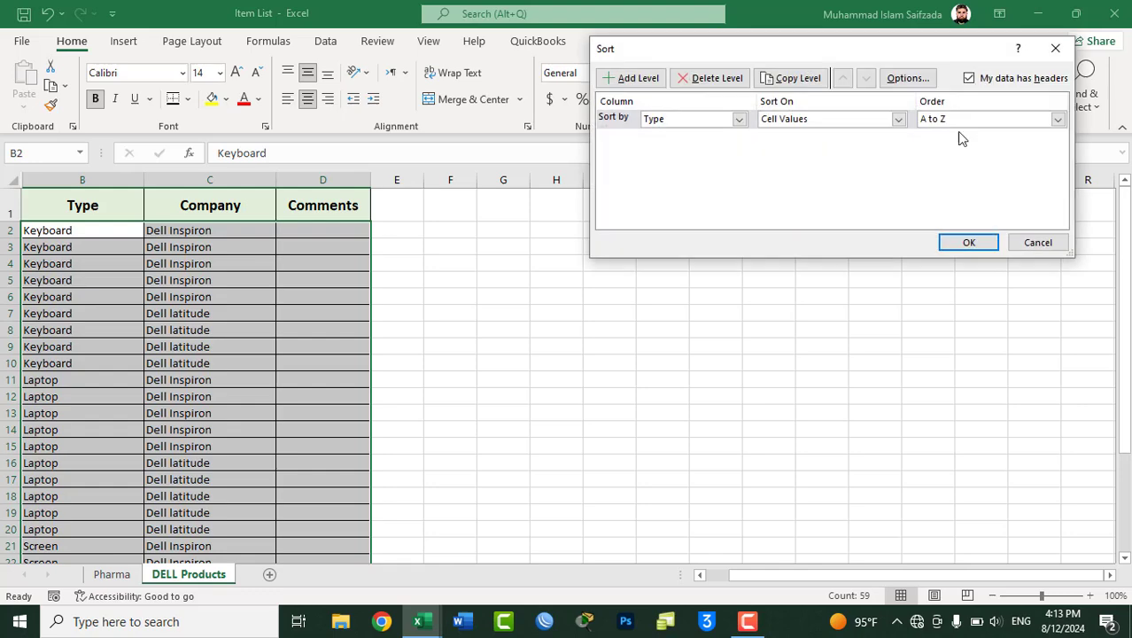
pyautogui.moveTo(833, 51); pyautogui.dragTo(755, 209)
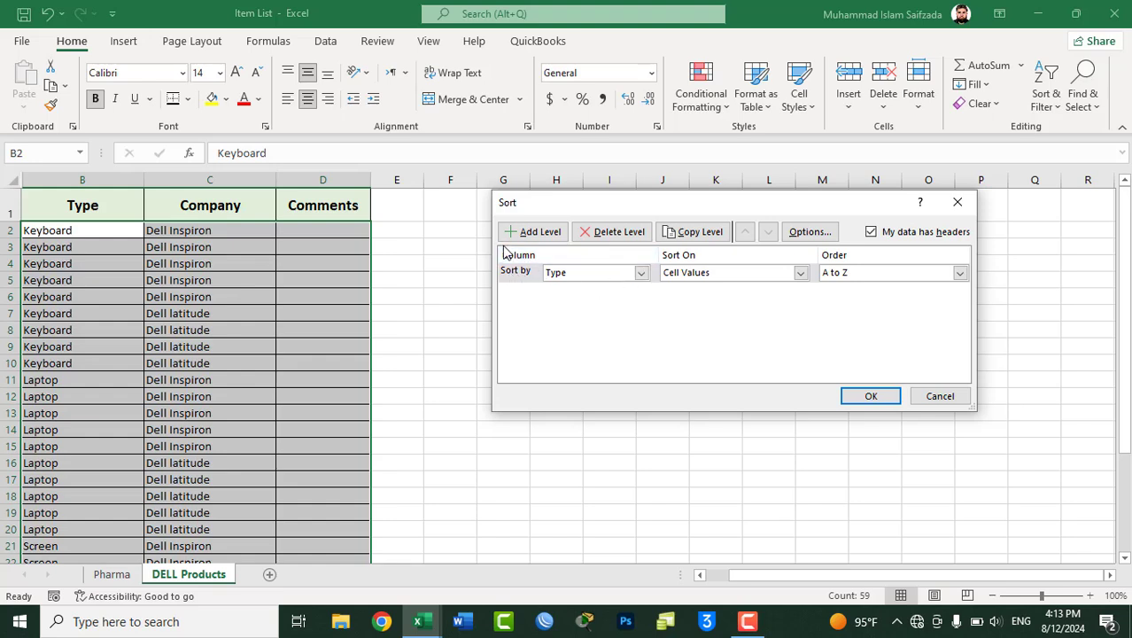
pyautogui.click(604, 277)
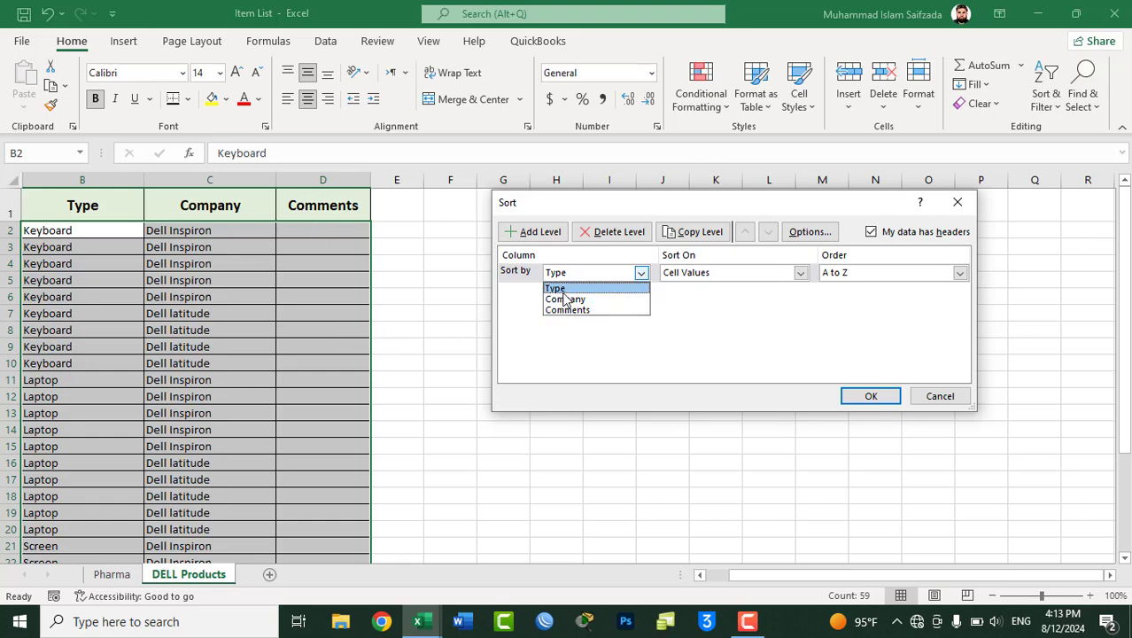
pyautogui.click(625, 289)
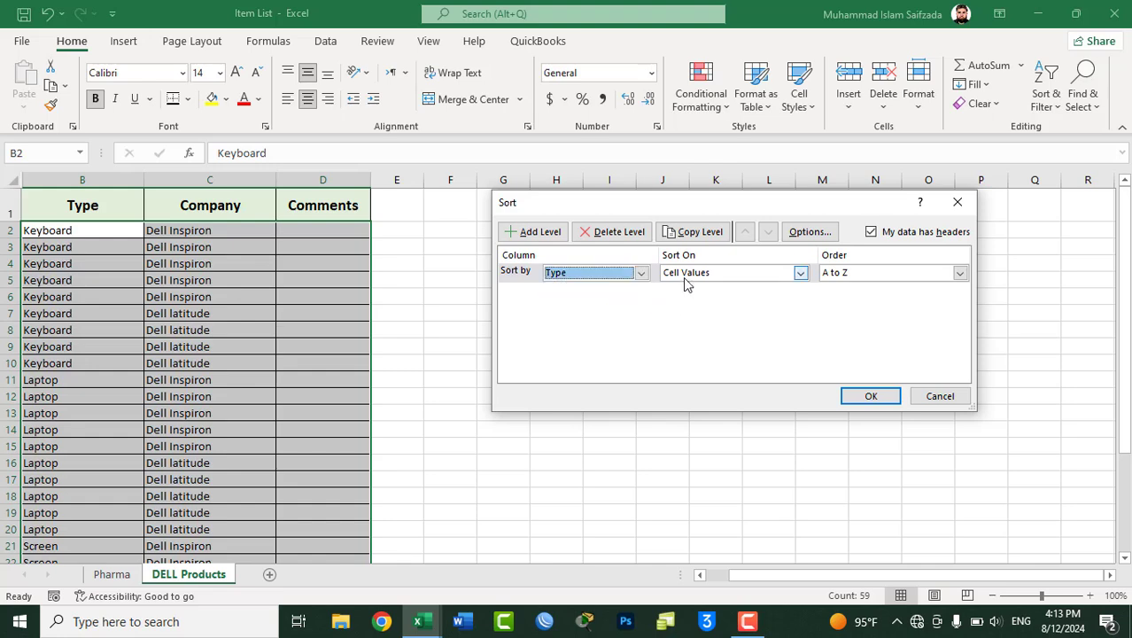
pyautogui.click(685, 275)
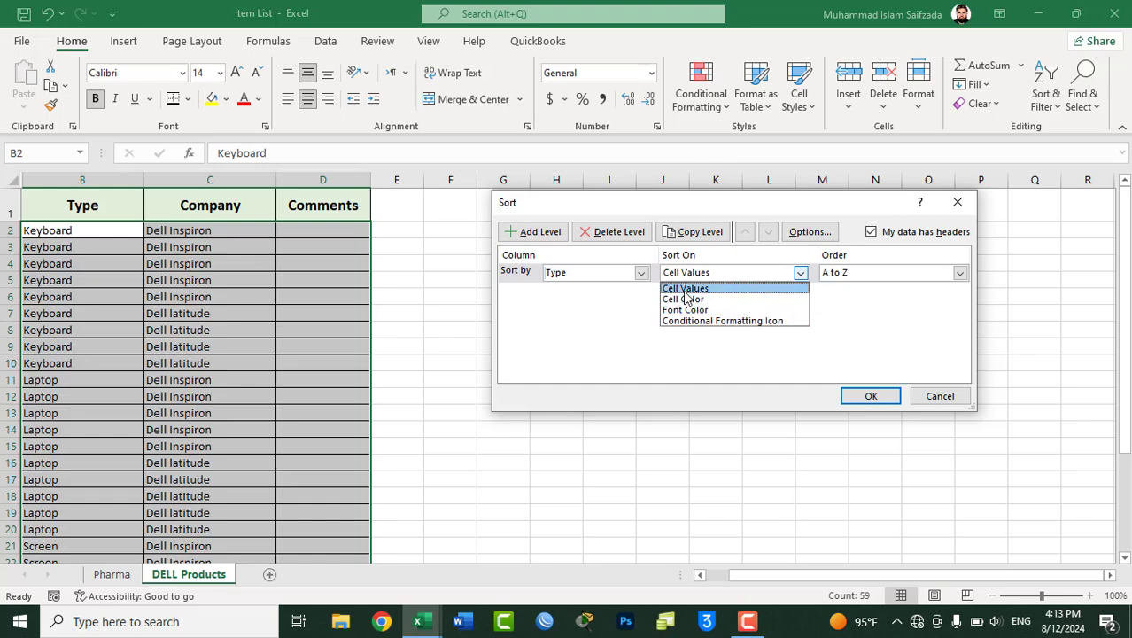
pyautogui.click(684, 291)
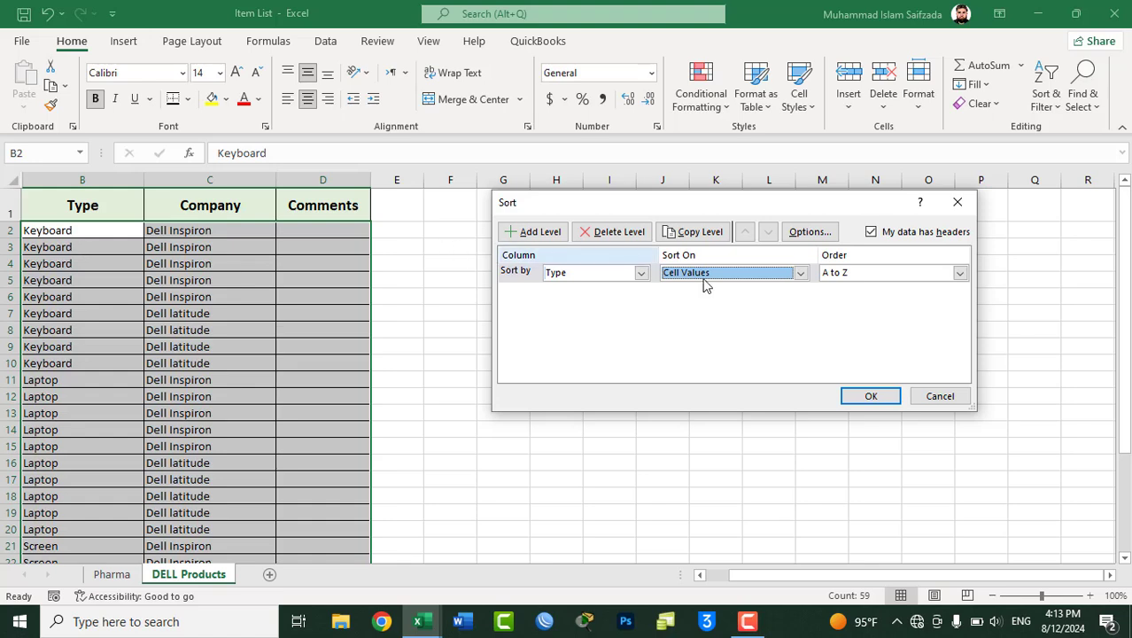
pyautogui.click(878, 274)
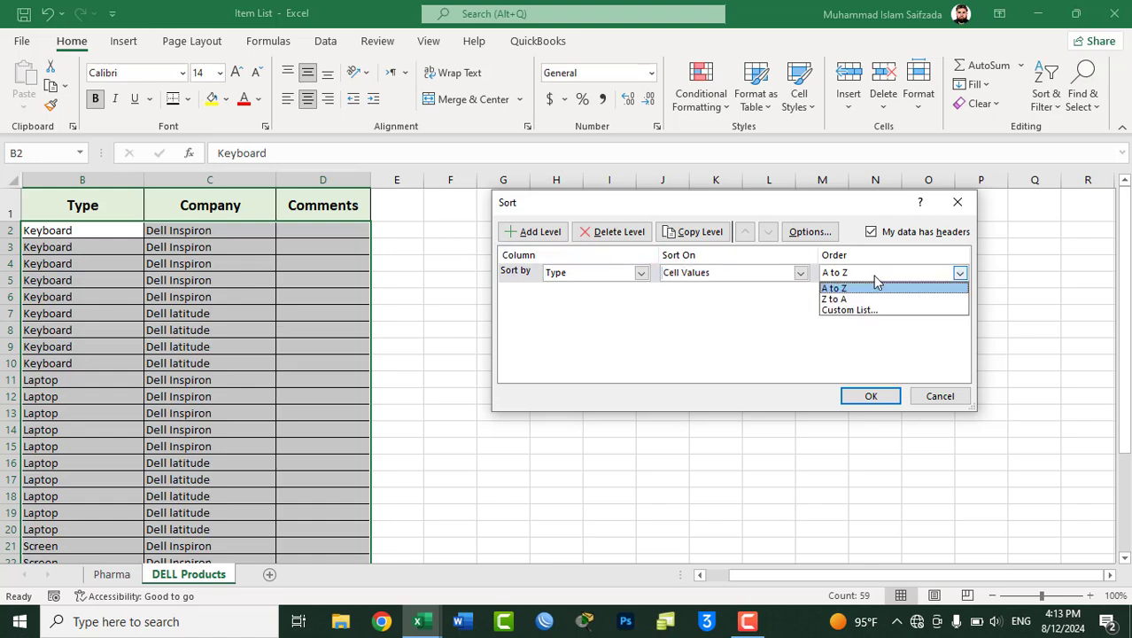
pyautogui.click(852, 290)
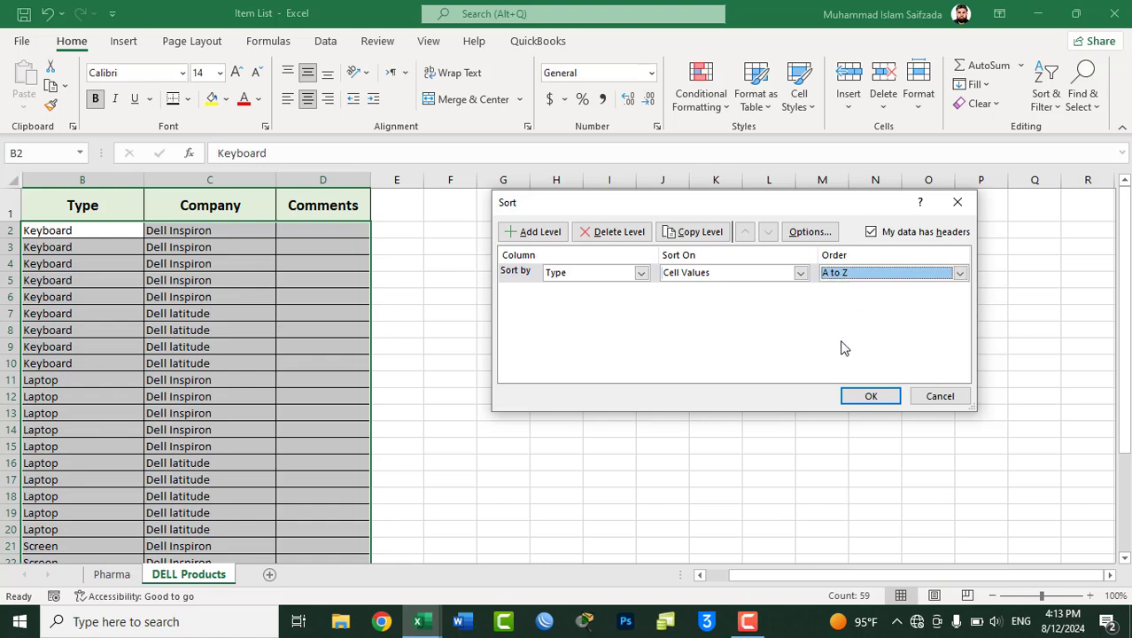
pyautogui.click(869, 398)
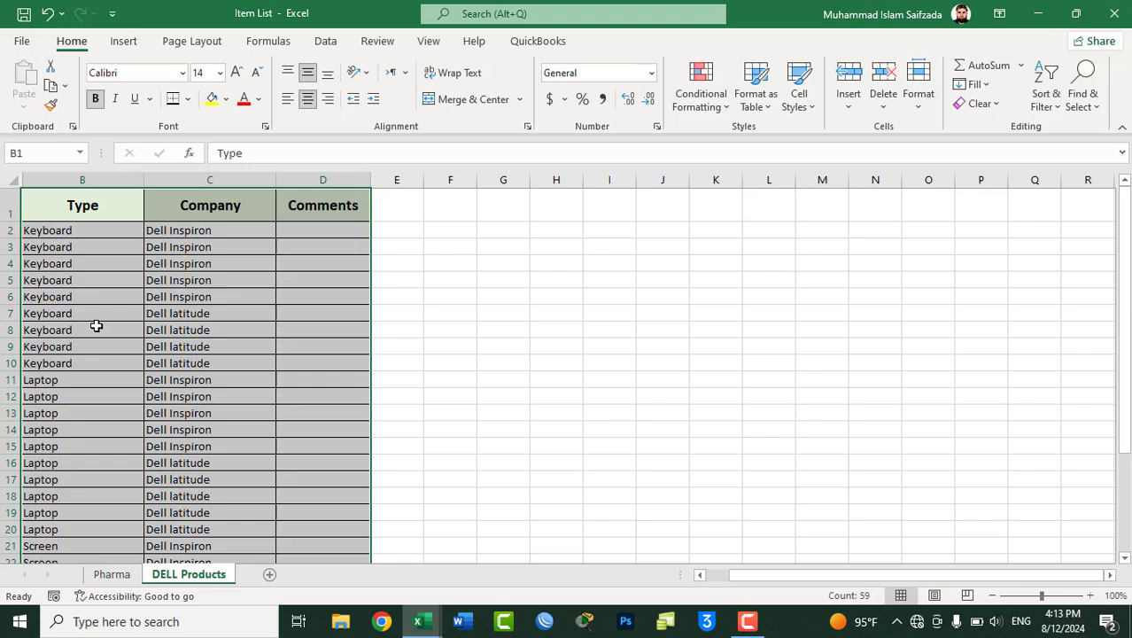
# Change the custom sort by Type to Z to A order and apply it
pyautogui.click(1052, 104)
pyautogui.click(1054, 175)
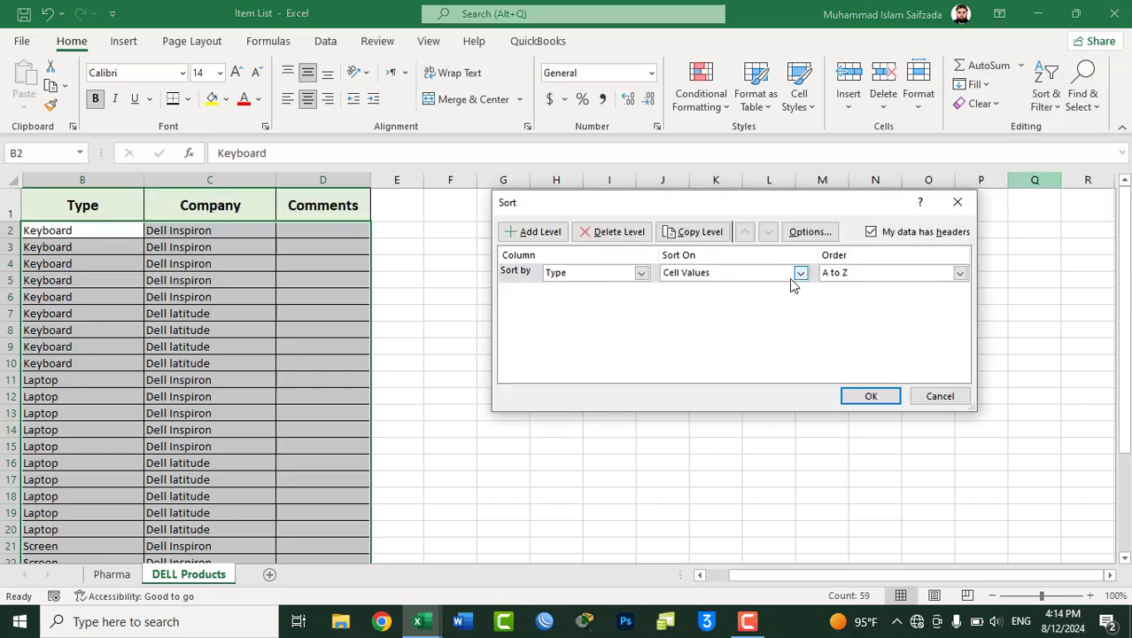
pyautogui.click(834, 273)
pyautogui.click(843, 297)
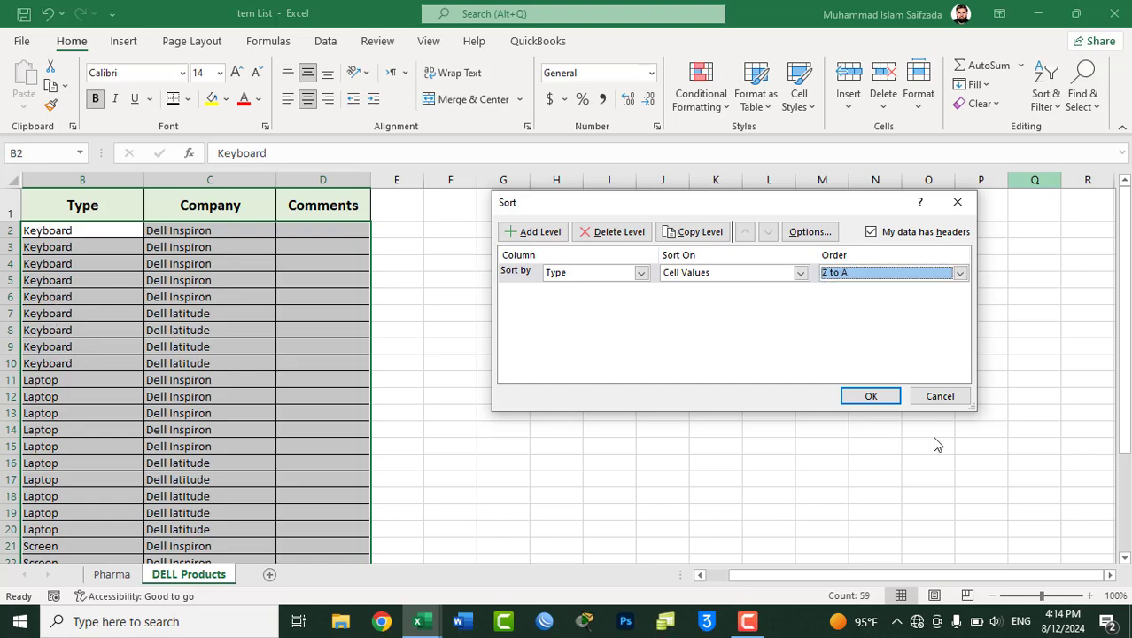
pyautogui.click(888, 399)
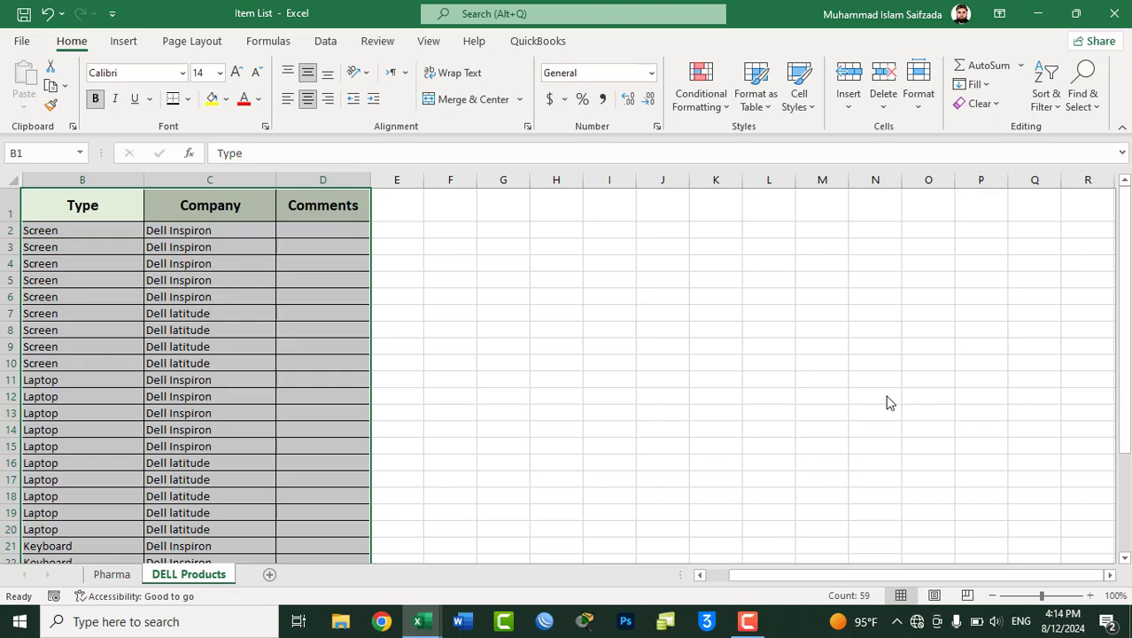
# Set the custom sort by Type back to A to Z order and apply it
pyautogui.click(1047, 93)
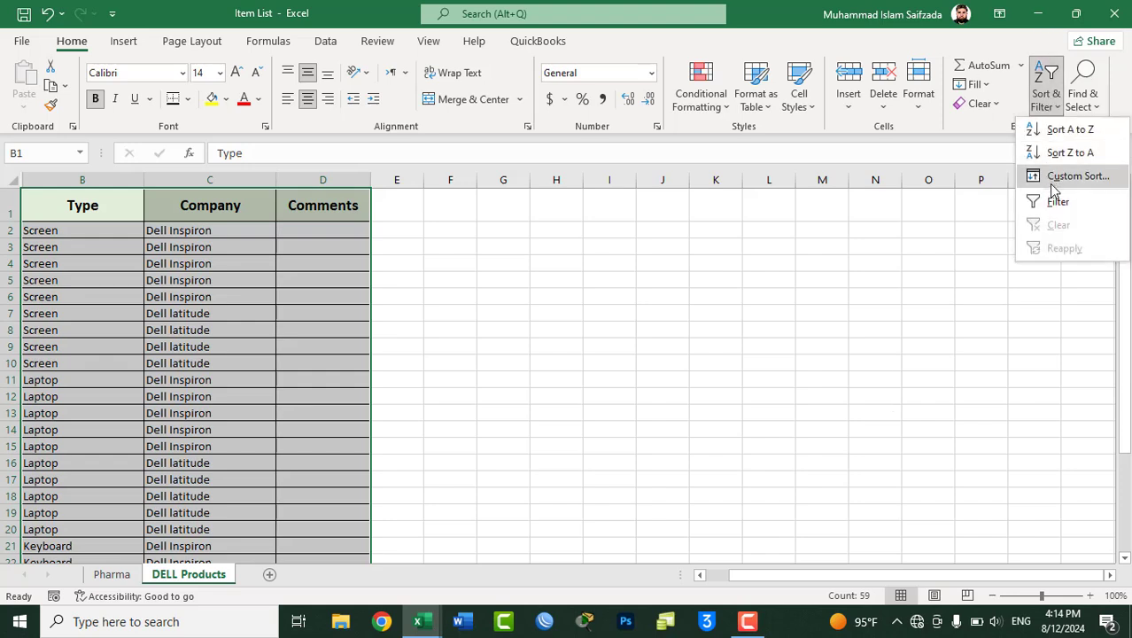
pyautogui.click(1075, 176)
pyautogui.click(959, 272)
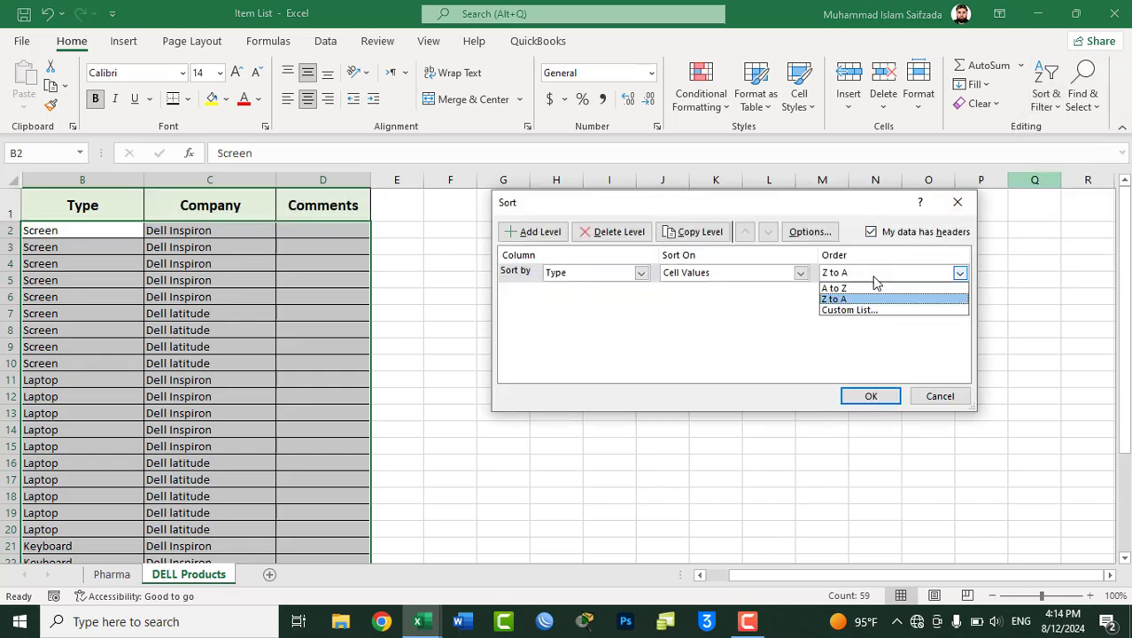
pyautogui.click(846, 289)
pyautogui.click(871, 396)
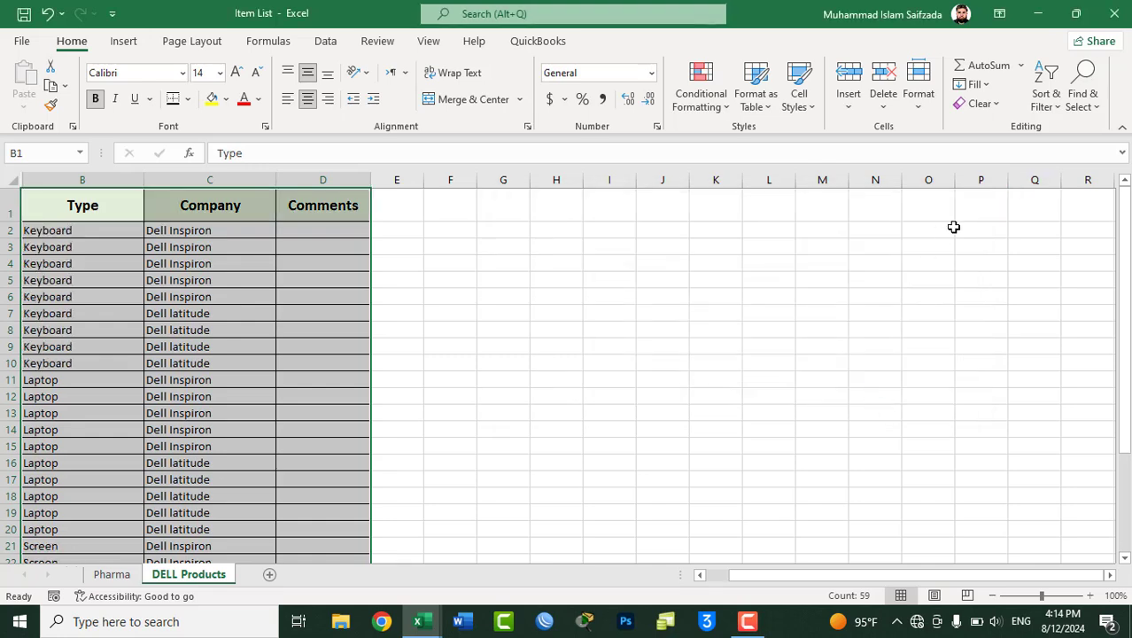
# Set the font color of the Keyboard entries in B4:B7 to a blue theme color
pyautogui.click(70, 263)
pyautogui.moveTo(1126, 324)
pyautogui.mouseDown()
pyautogui.moveTo(1126, 340)
pyautogui.moveTo(1127, 318)
pyautogui.mouseUp()
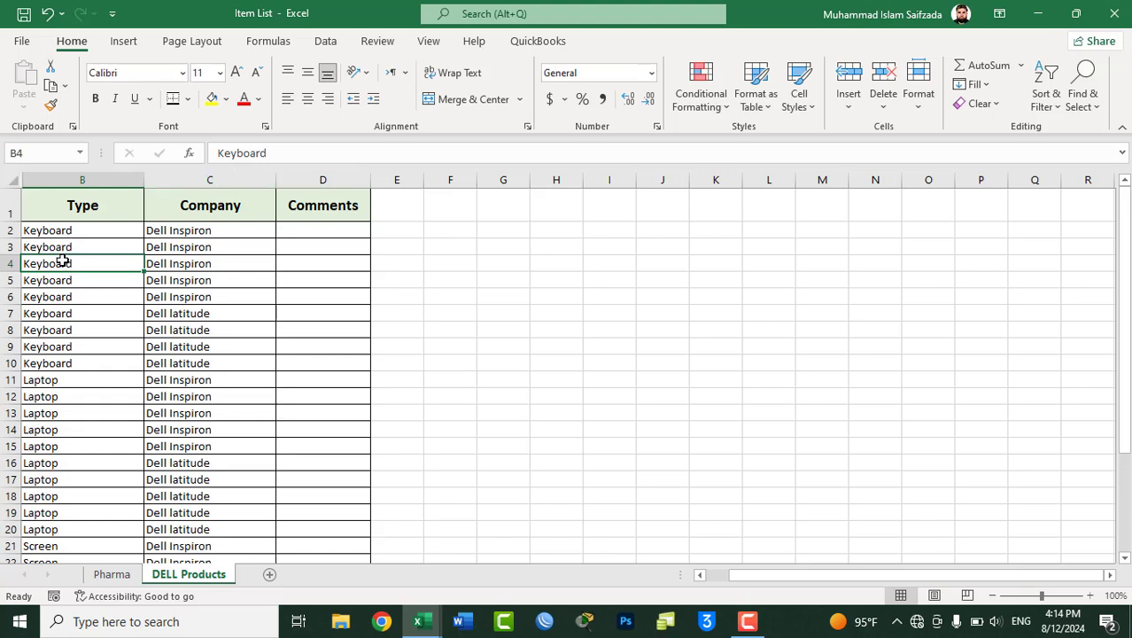
pyautogui.moveTo(62, 262); pyautogui.dragTo(60, 312)
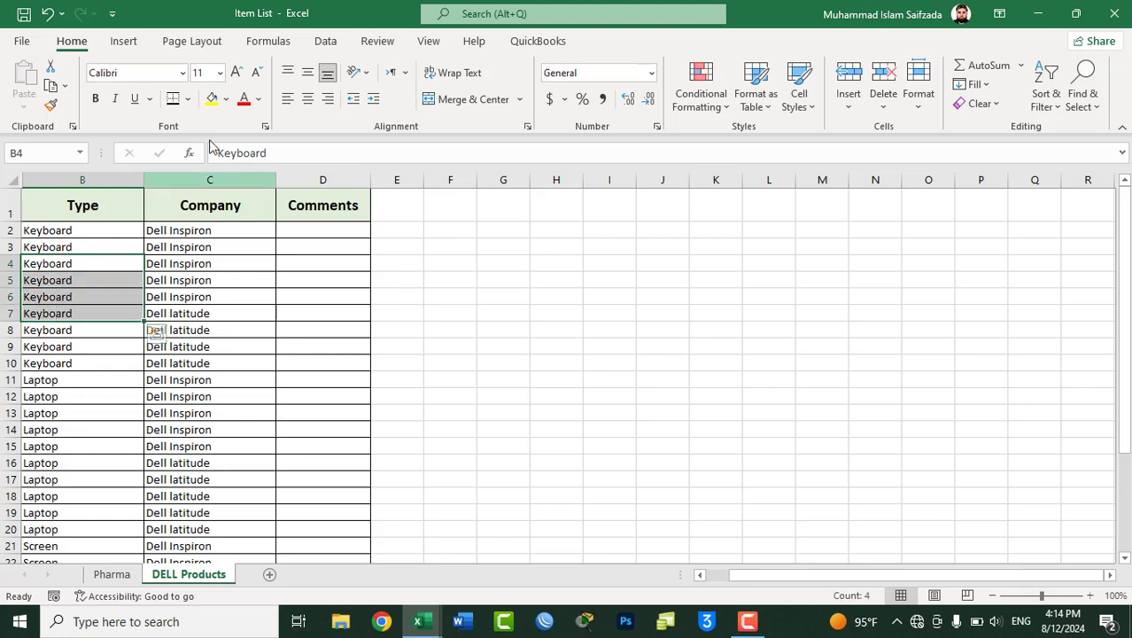
pyautogui.click(257, 99)
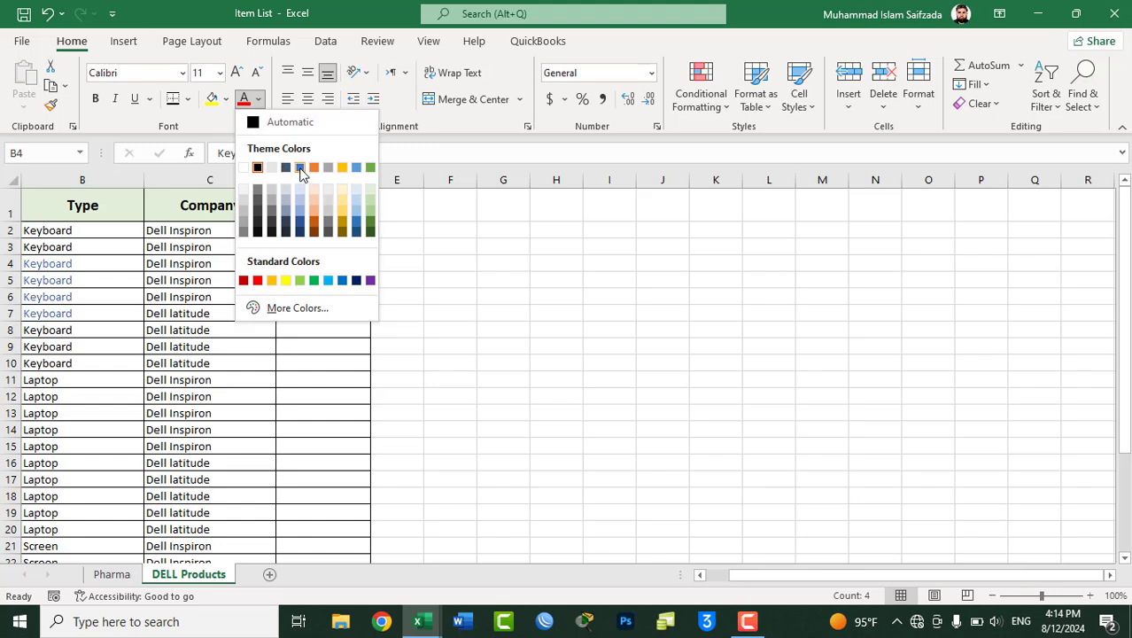
pyautogui.click(300, 168)
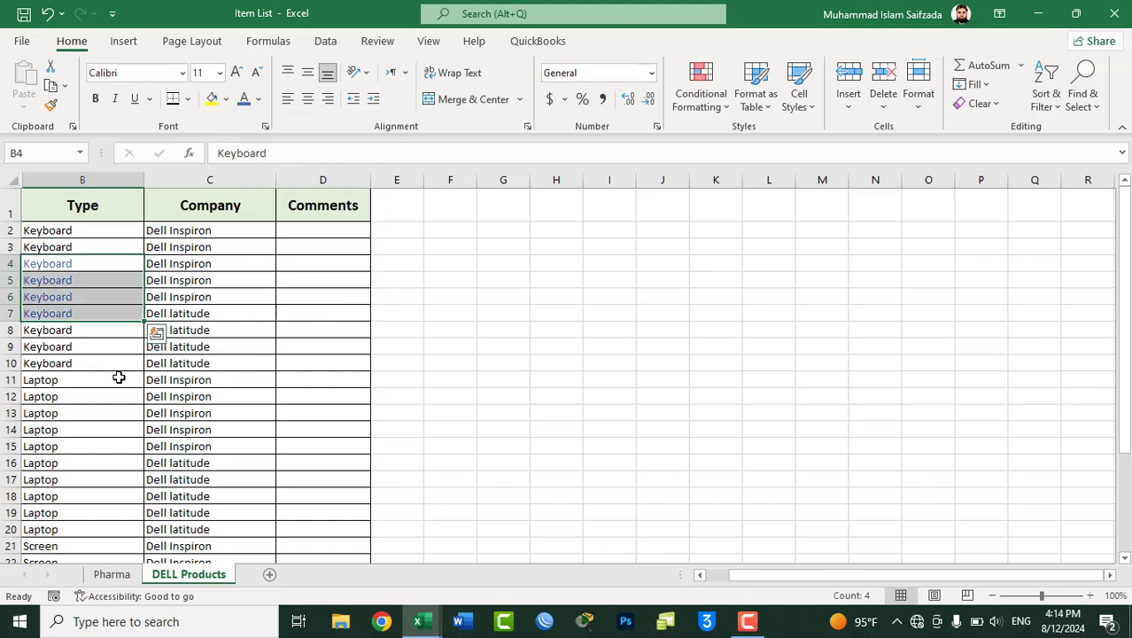
# Start a custom sort on the whole table, headers included, sorting the Type column on Font Color
pyautogui.moveTo(83, 204); pyautogui.dragTo(317, 528)
pyautogui.moveTo(1124, 295); pyautogui.dragTo(1127, 193)
pyautogui.click(1046, 97)
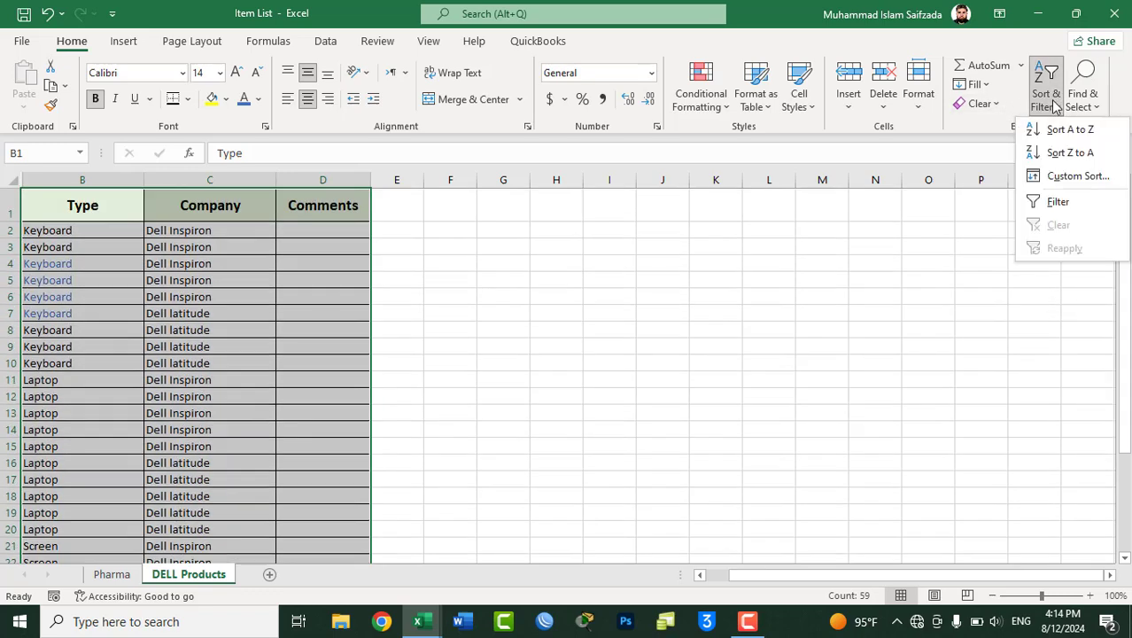
pyautogui.click(1063, 177)
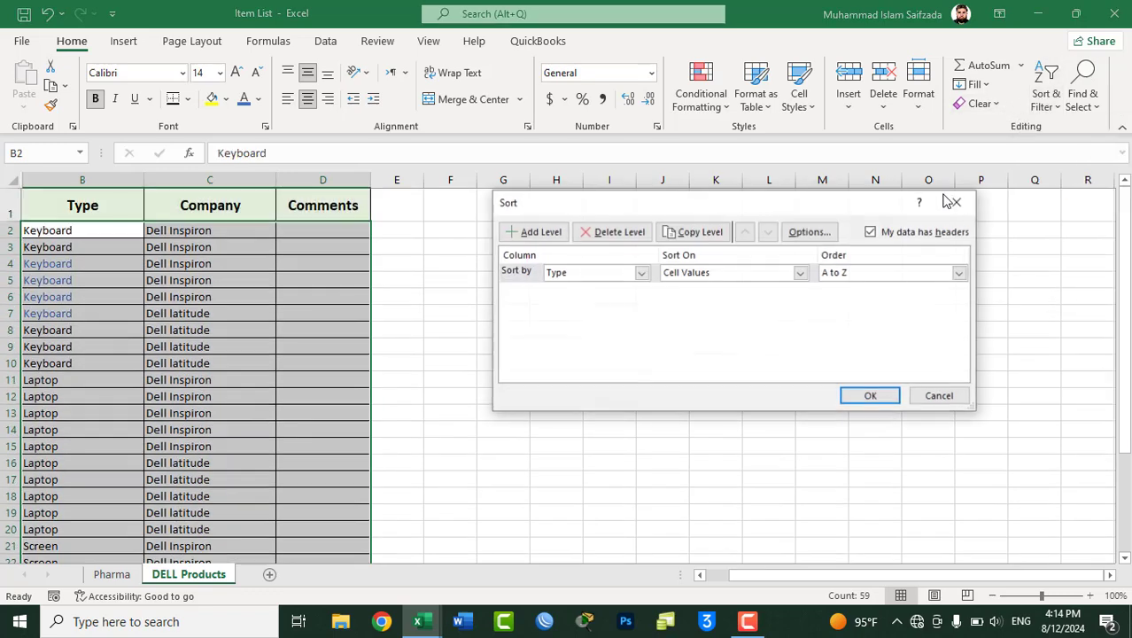
pyautogui.click(605, 275)
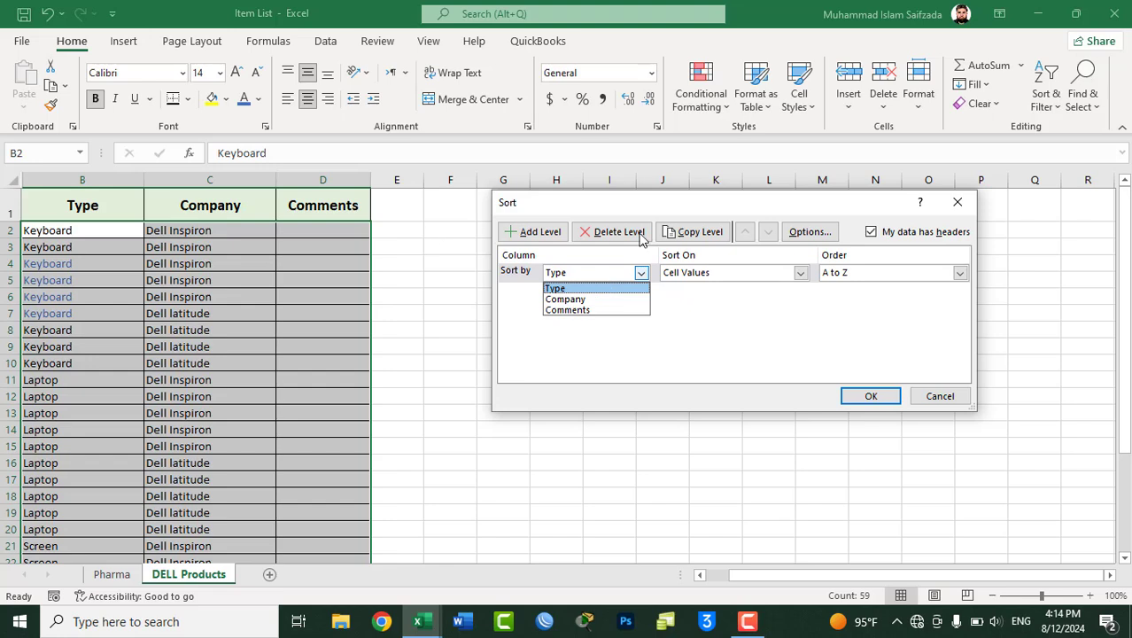
pyautogui.click(682, 275)
pyautogui.click(682, 275)
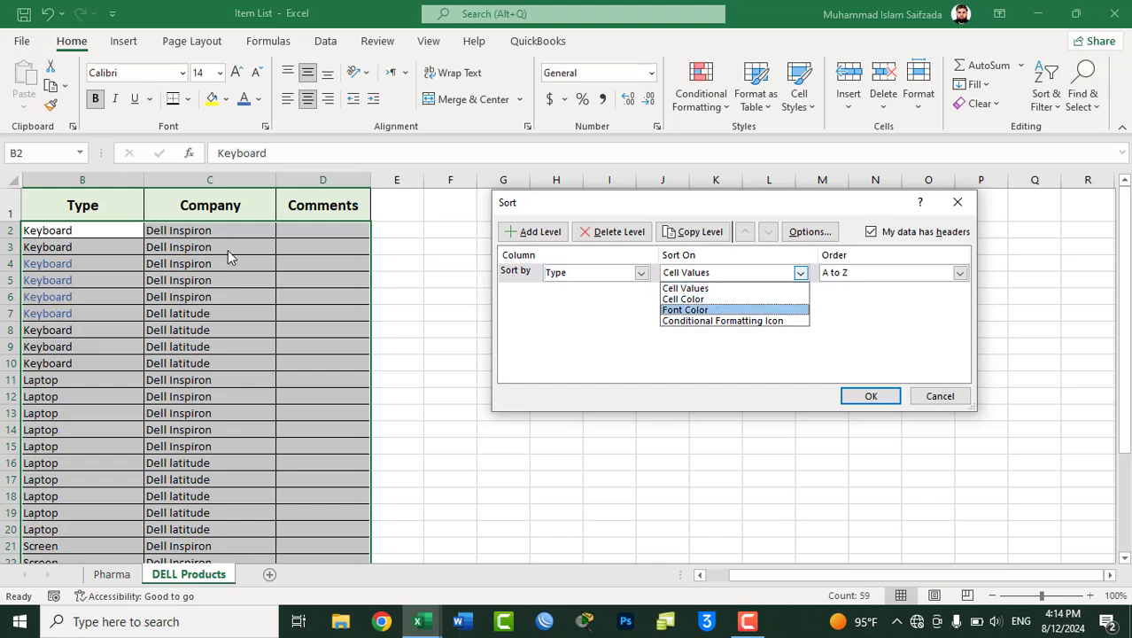
pyautogui.click(709, 310)
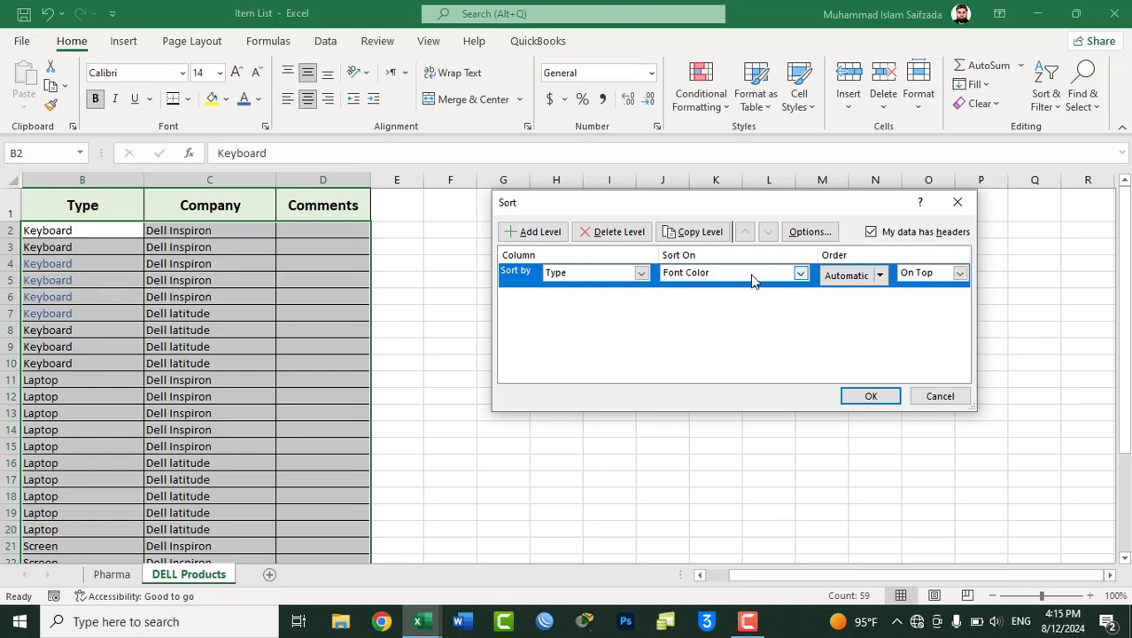
# Set the font color order to blue On Top and apply the sort
pyautogui.click(879, 275)
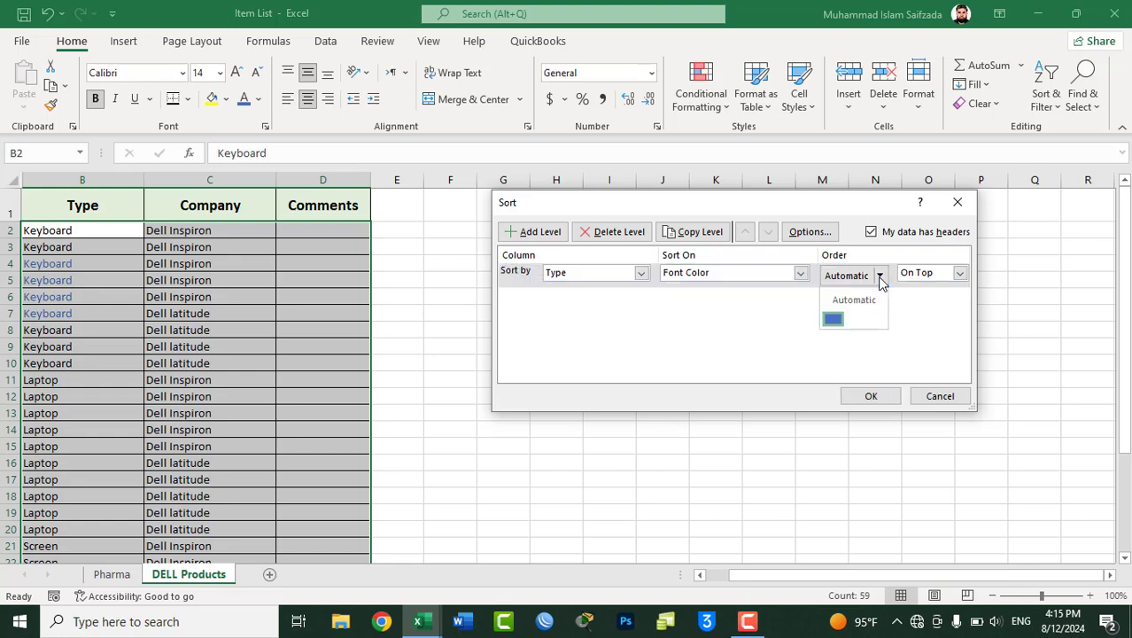
pyautogui.click(834, 317)
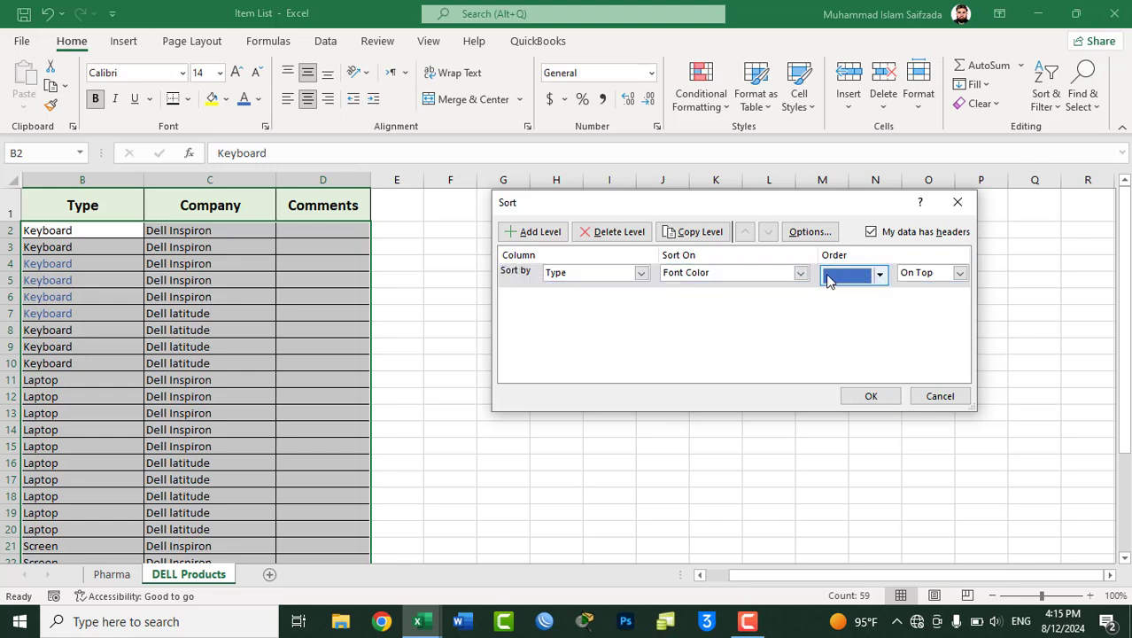
pyautogui.click(928, 276)
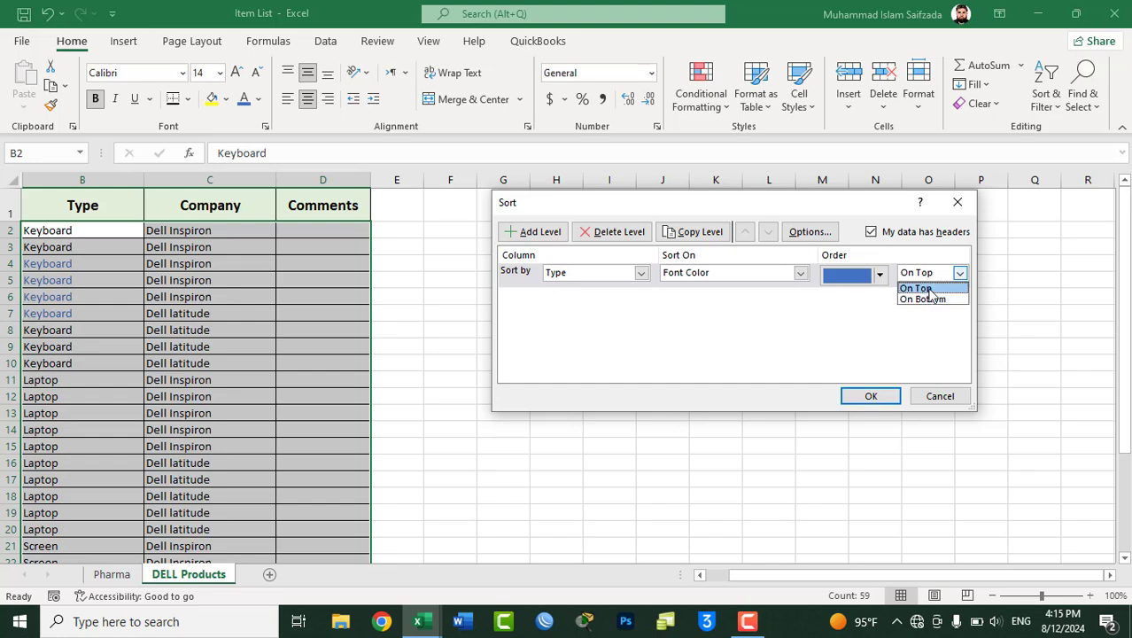
pyautogui.click(929, 290)
pyautogui.click(877, 399)
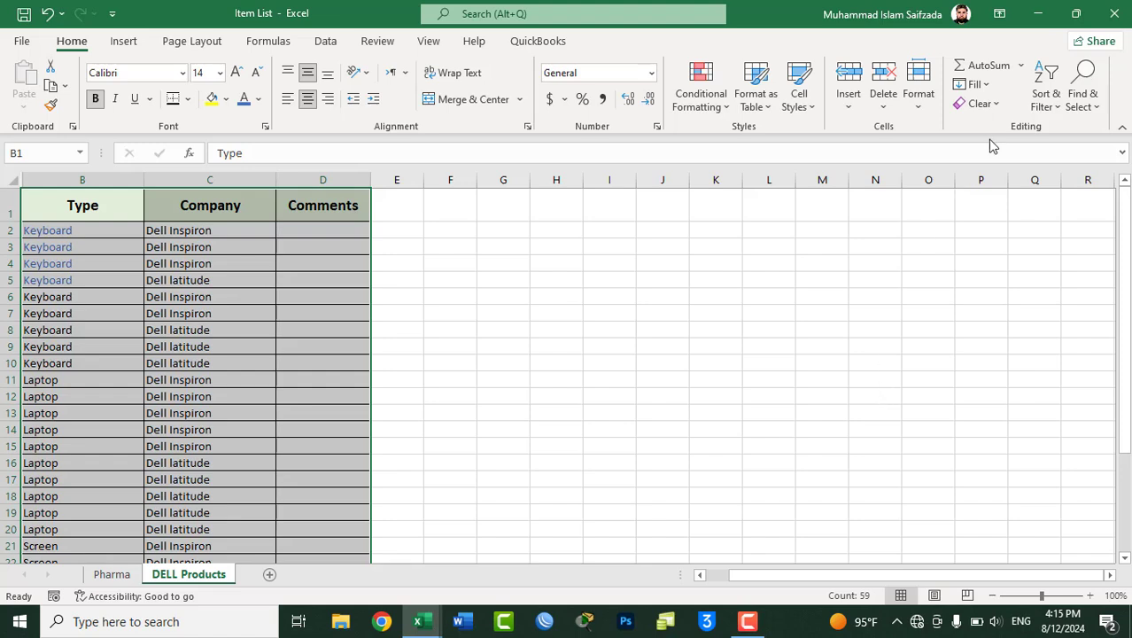
# Apply another custom sort by Type on Font Color, with blue placed On Bottom
pyautogui.click(985, 106)
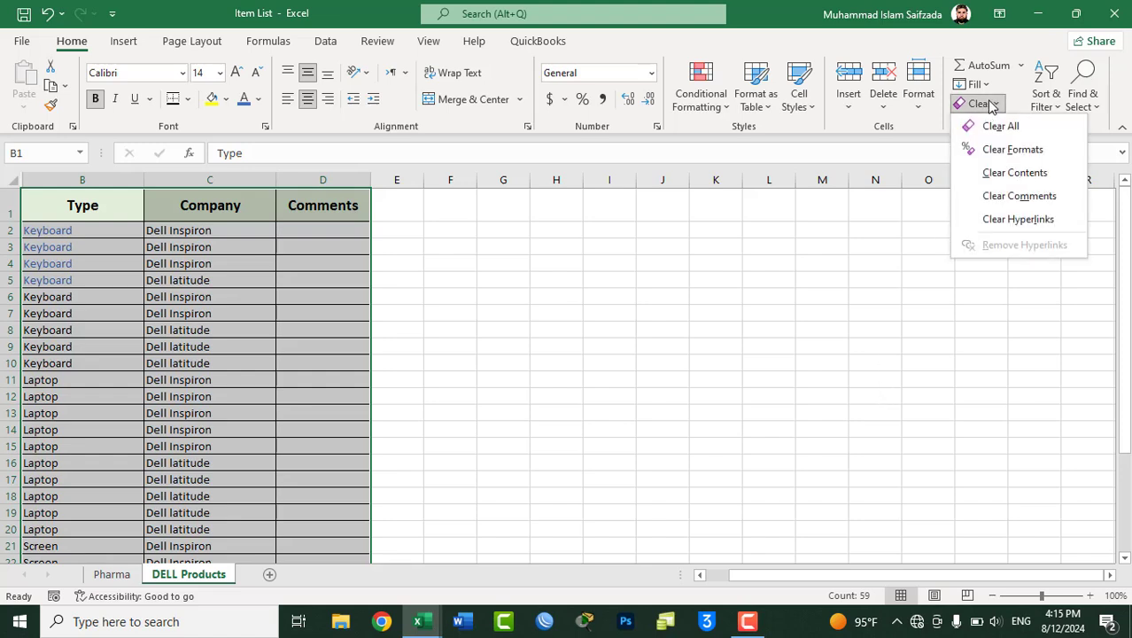
pyautogui.click(1045, 97)
pyautogui.click(1045, 98)
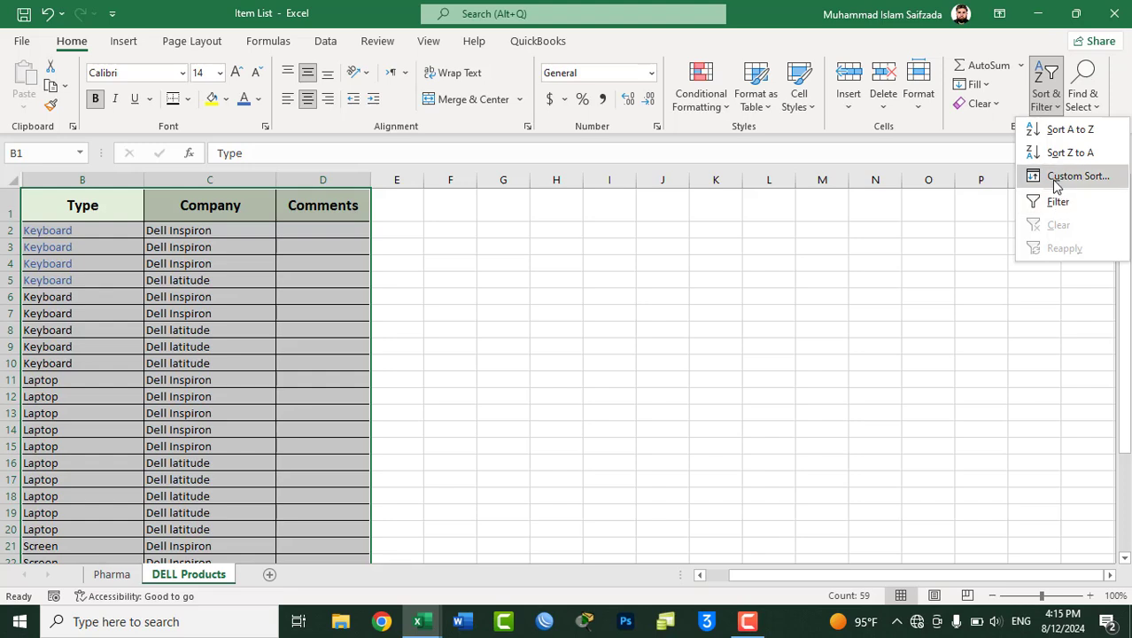
pyautogui.click(1076, 176)
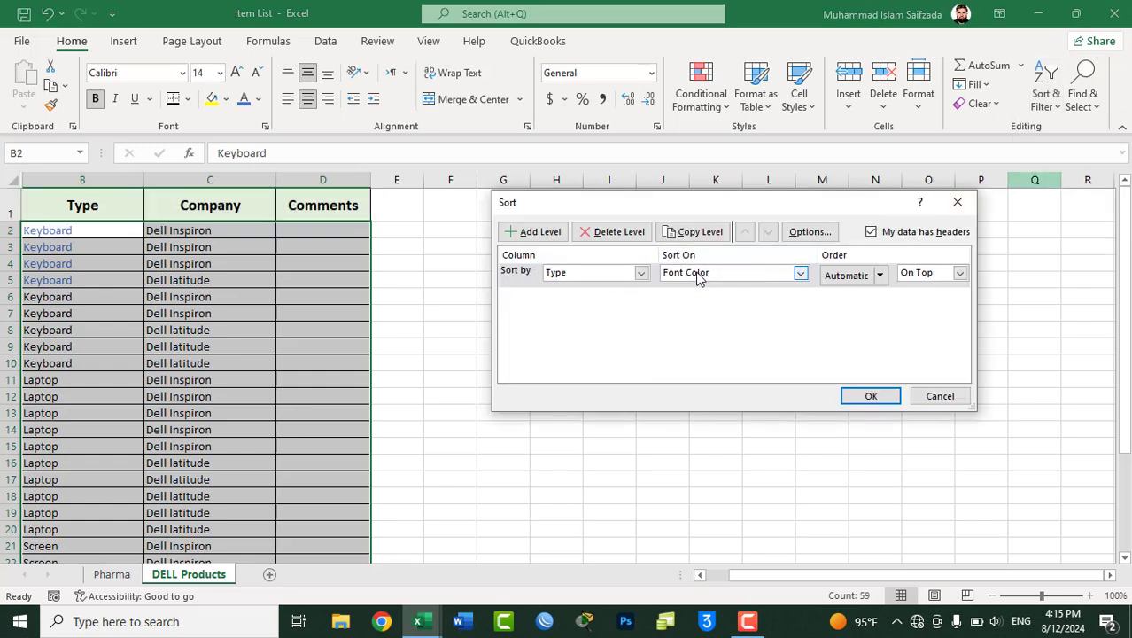
pyautogui.click(882, 276)
pyautogui.click(840, 322)
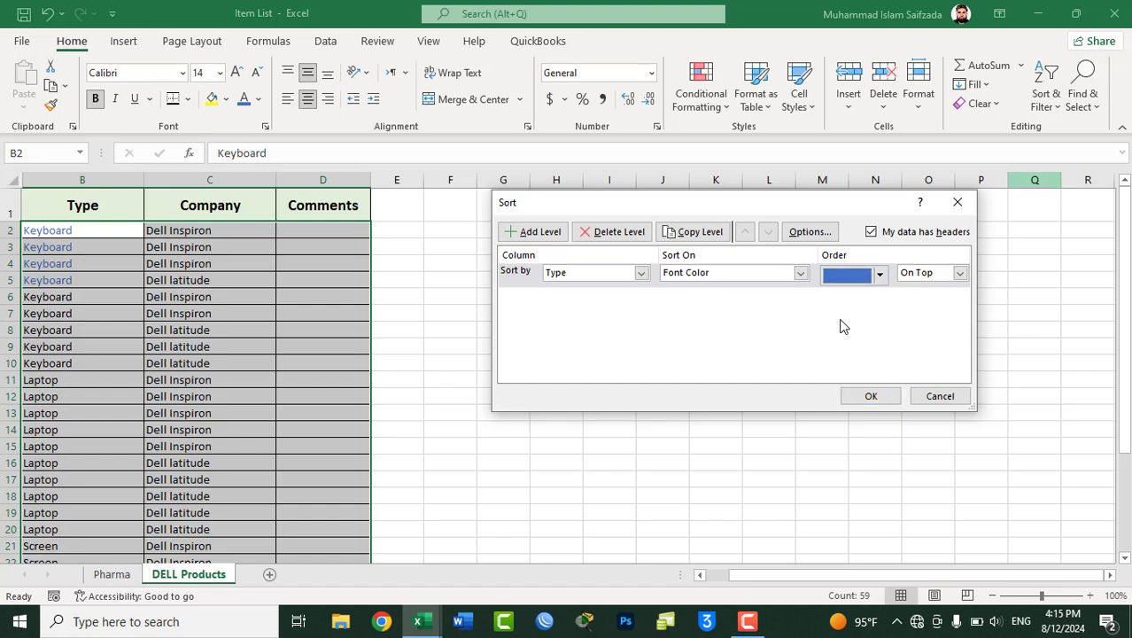
pyautogui.click(924, 275)
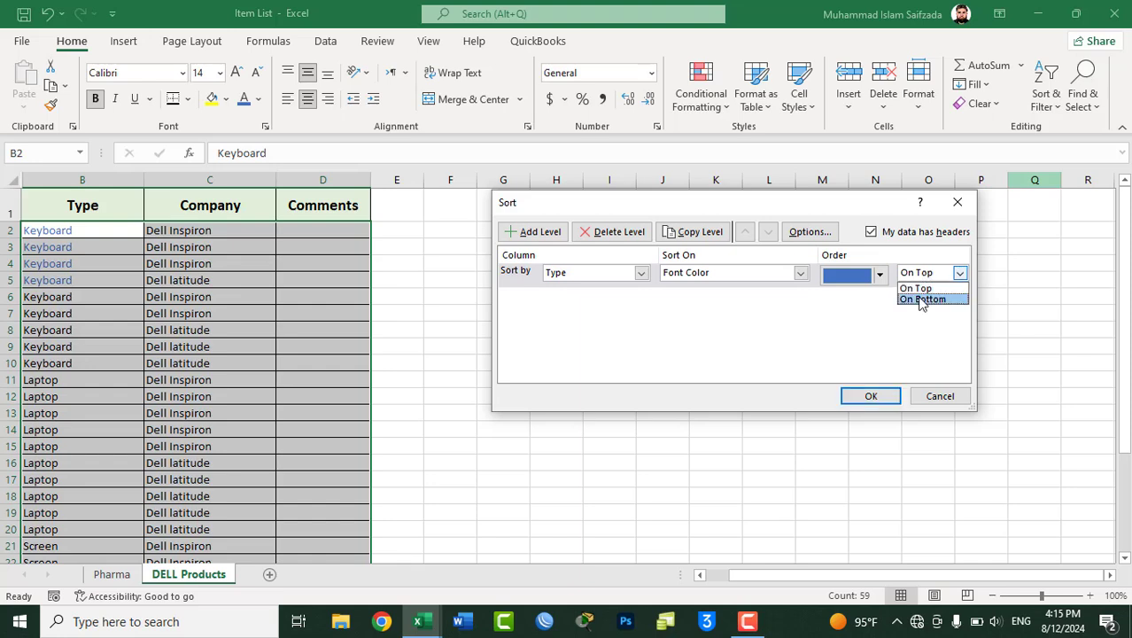
pyautogui.click(921, 301)
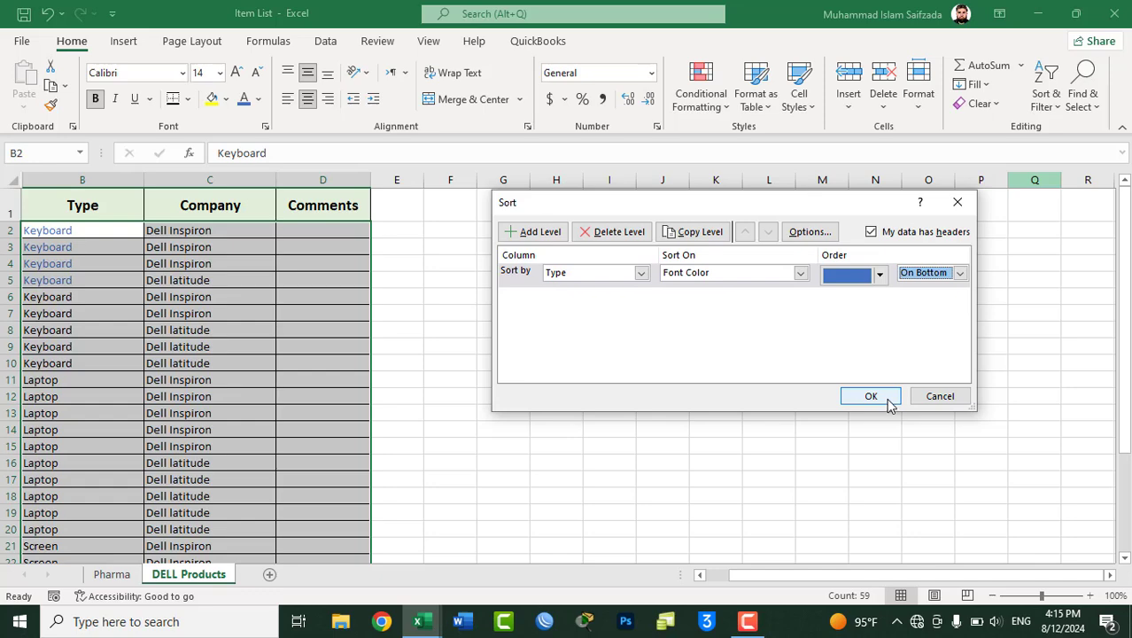
pyautogui.click(871, 395)
pyautogui.click(887, 397)
pyautogui.moveTo(1122, 281); pyautogui.dragTo(1124, 403)
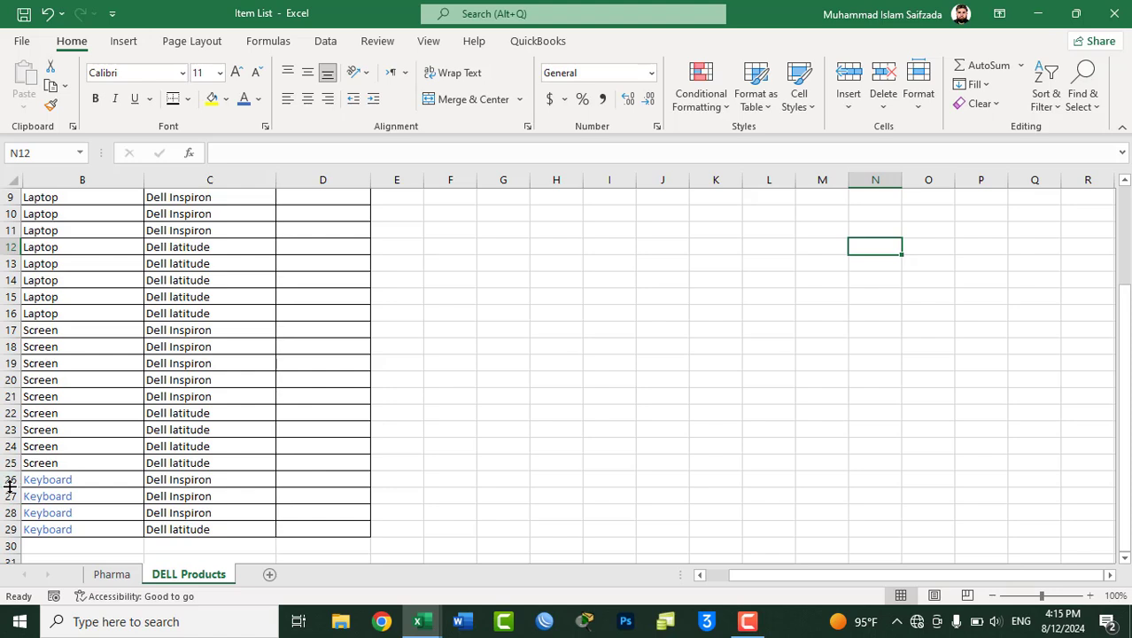
pyautogui.moveTo(9, 481); pyautogui.dragTo(5, 529)
pyautogui.rightClick(5, 529)
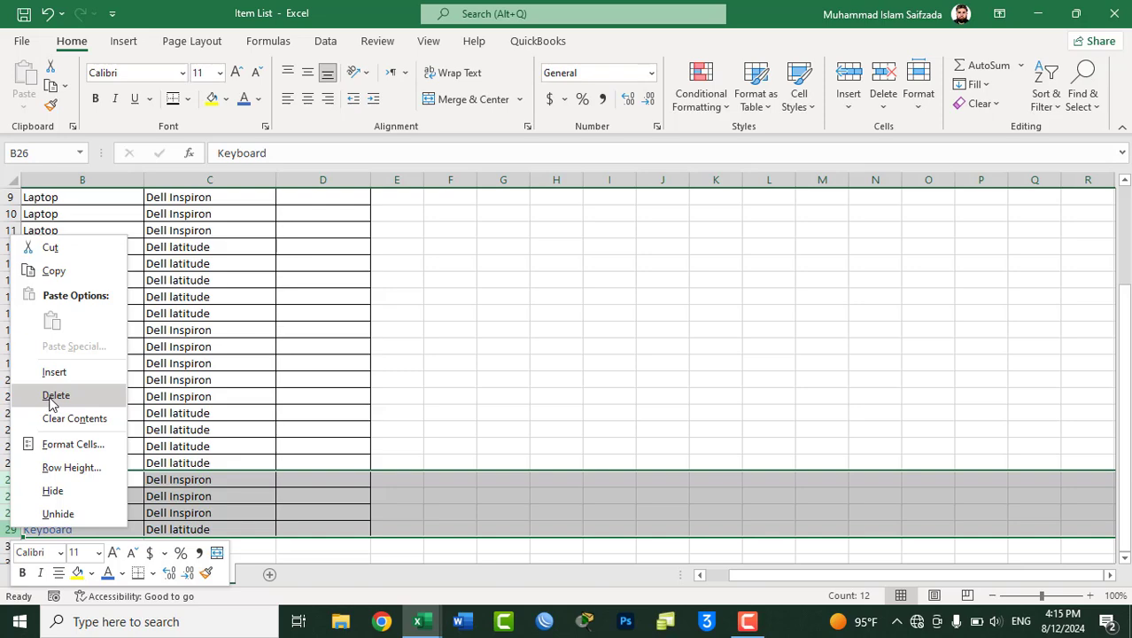
pyautogui.press('Escape')
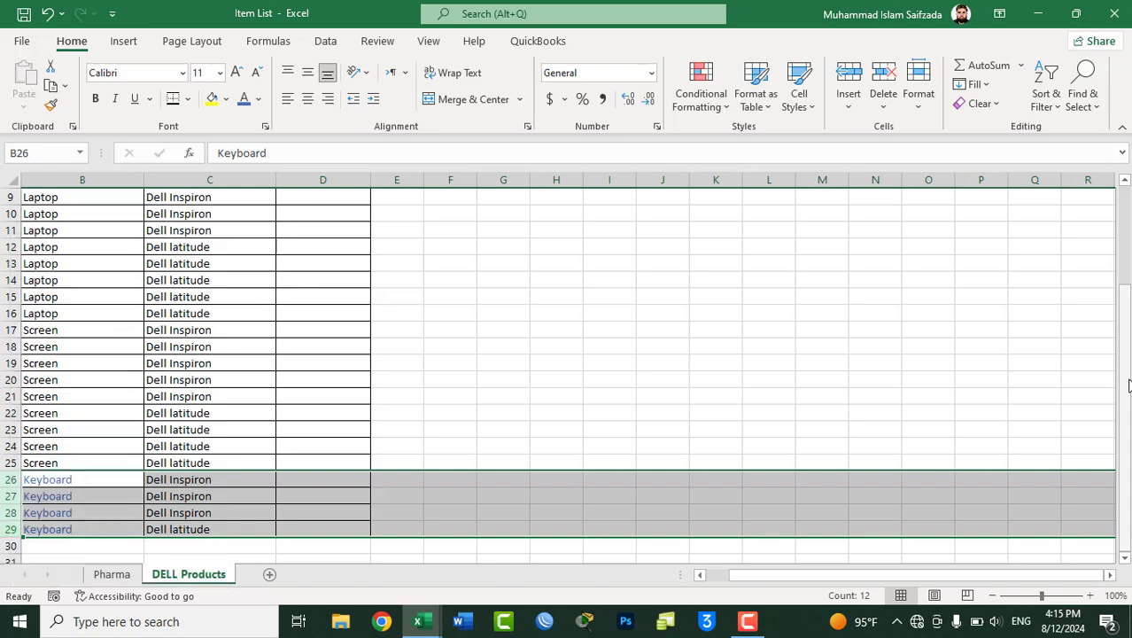
pyautogui.moveTo(1128, 384); pyautogui.dragTo(1126, 217)
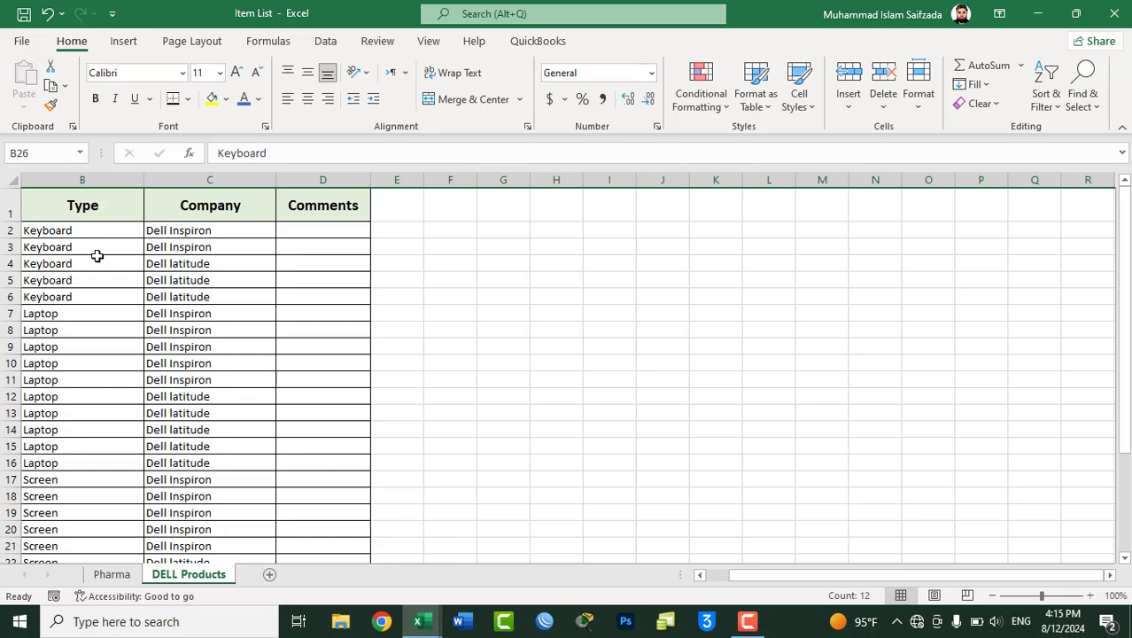
# Undo the last font color sort and set the font color of the table's data rows to black
pyautogui.hotkey('ctrl', 'z')
pyautogui.moveTo(1128, 309); pyautogui.dragTo(1128, 300)
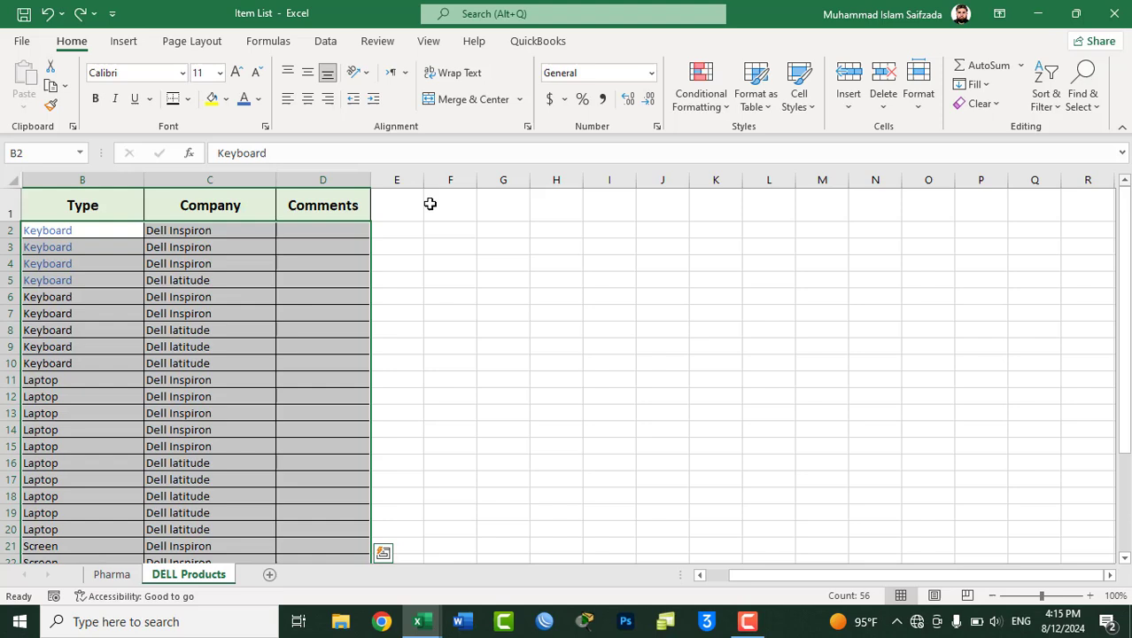
pyautogui.click(257, 98)
pyautogui.click(256, 168)
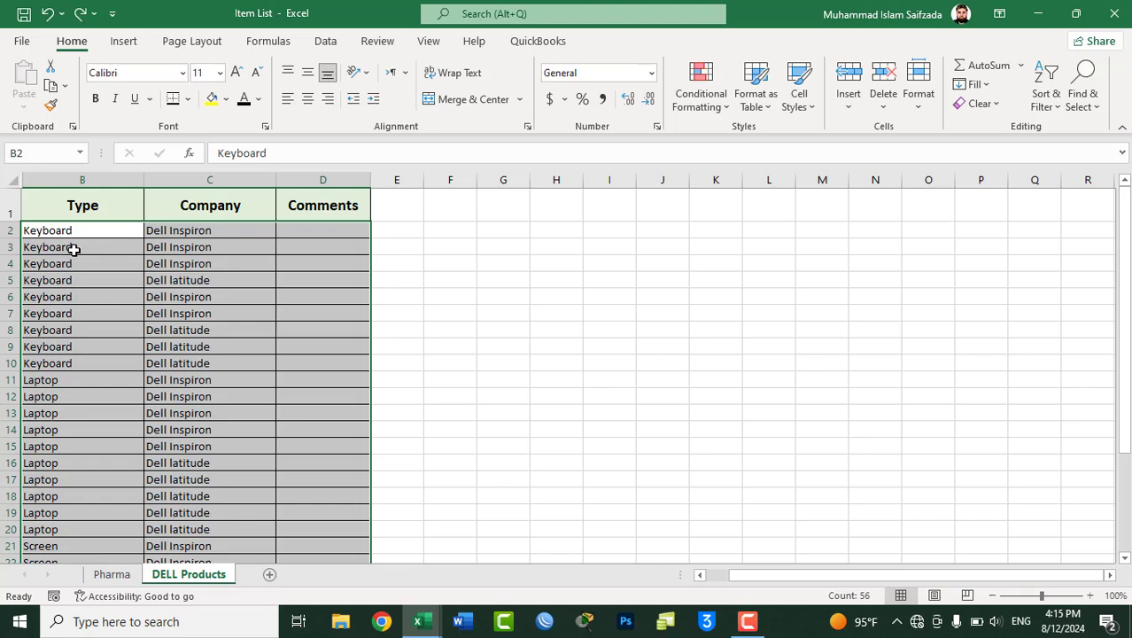
# Fill the Laptop cells B11:B18 with the orange theme color
pyautogui.moveTo(55, 383); pyautogui.dragTo(62, 498)
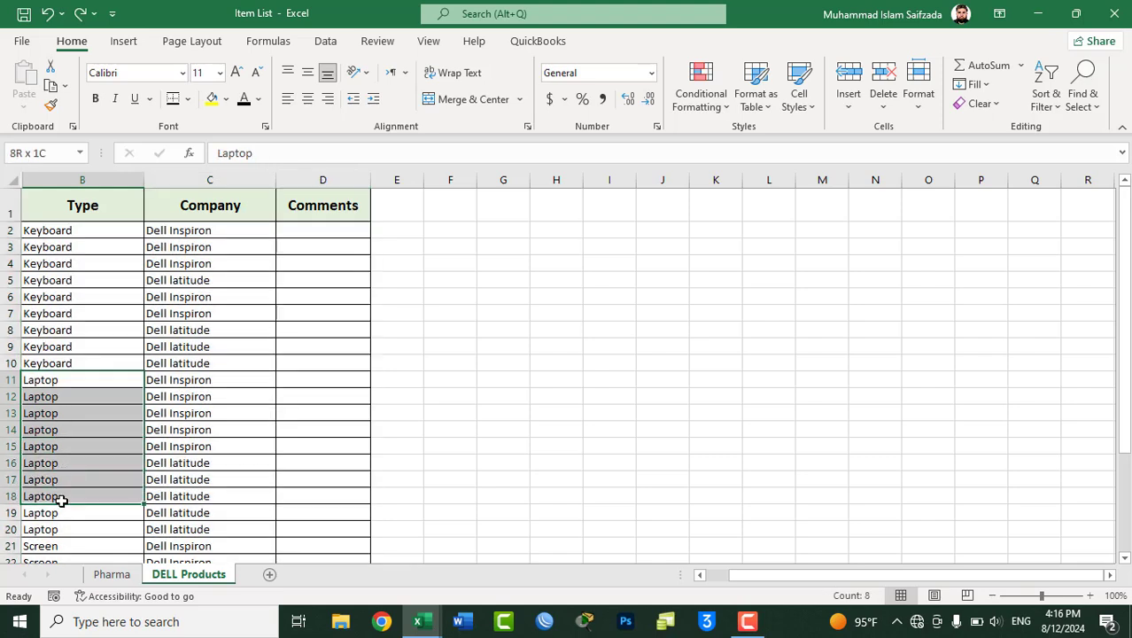
pyautogui.click(227, 99)
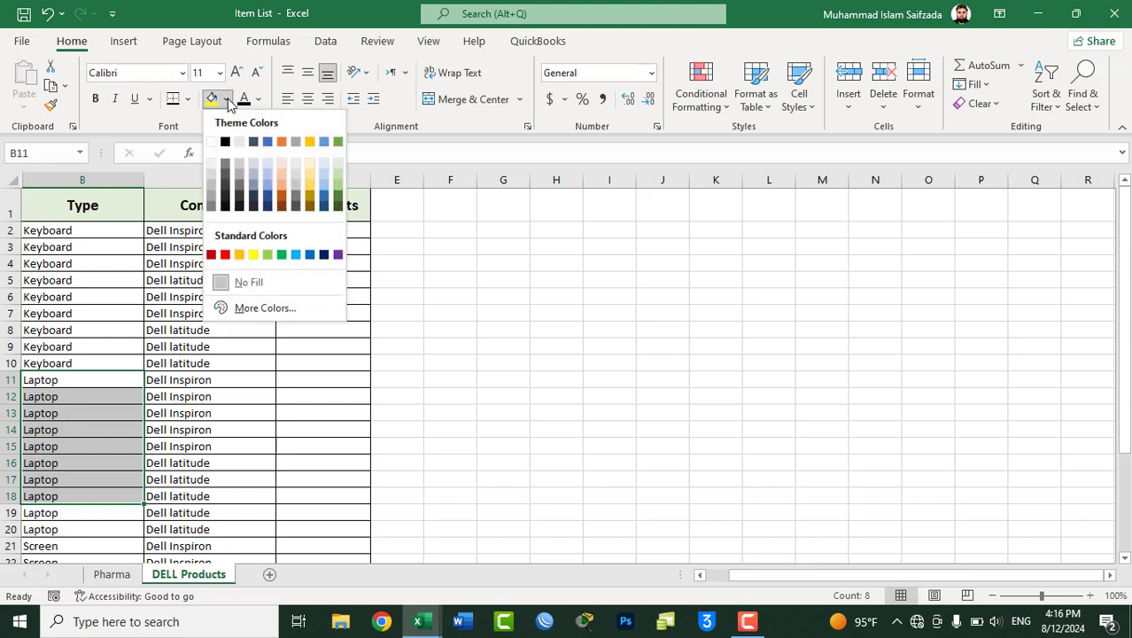
pyautogui.click(282, 143)
# Apply a custom sort to the whole table by Type on Cell Color, with orange On Top
pyautogui.moveTo(136, 212); pyautogui.dragTo(306, 522)
pyautogui.click(1050, 97)
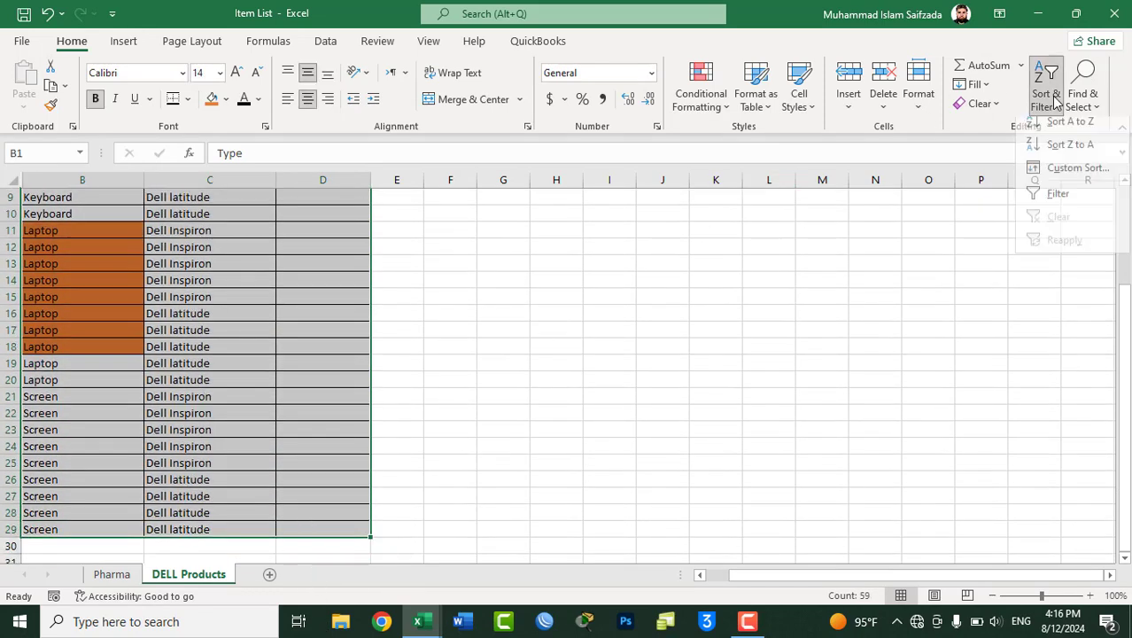
pyautogui.click(1073, 168)
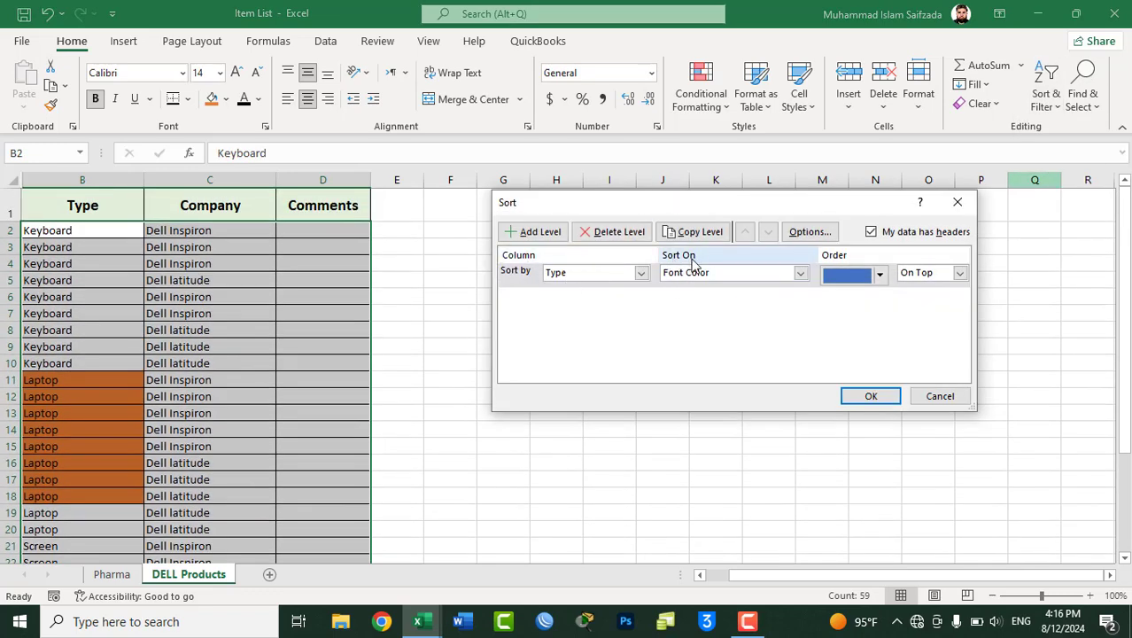
pyautogui.click(716, 280)
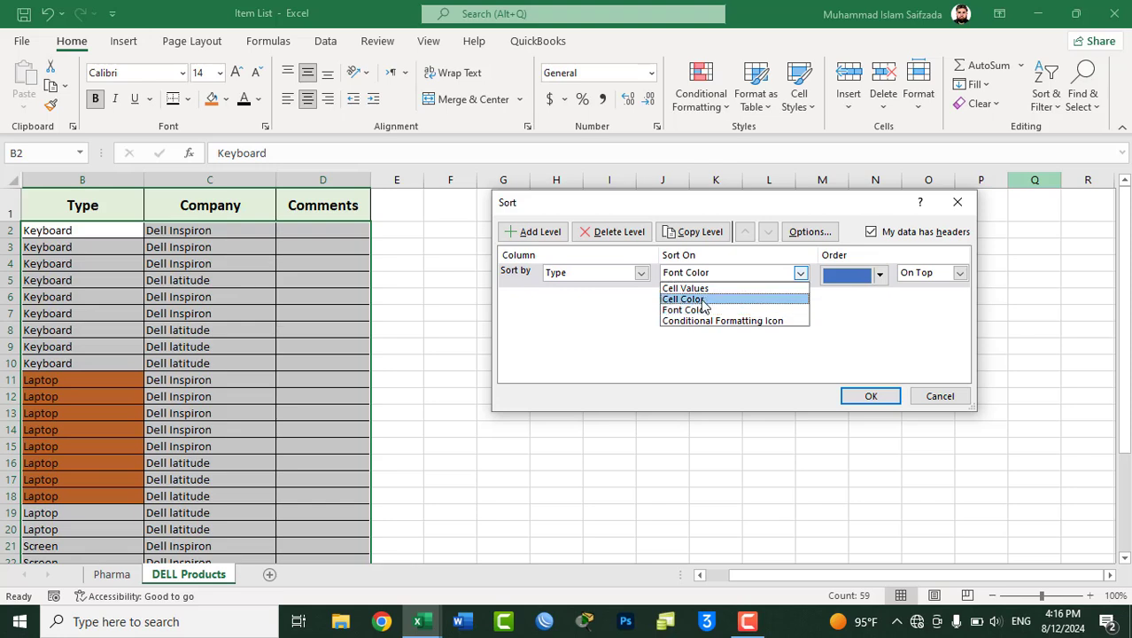
pyautogui.click(719, 301)
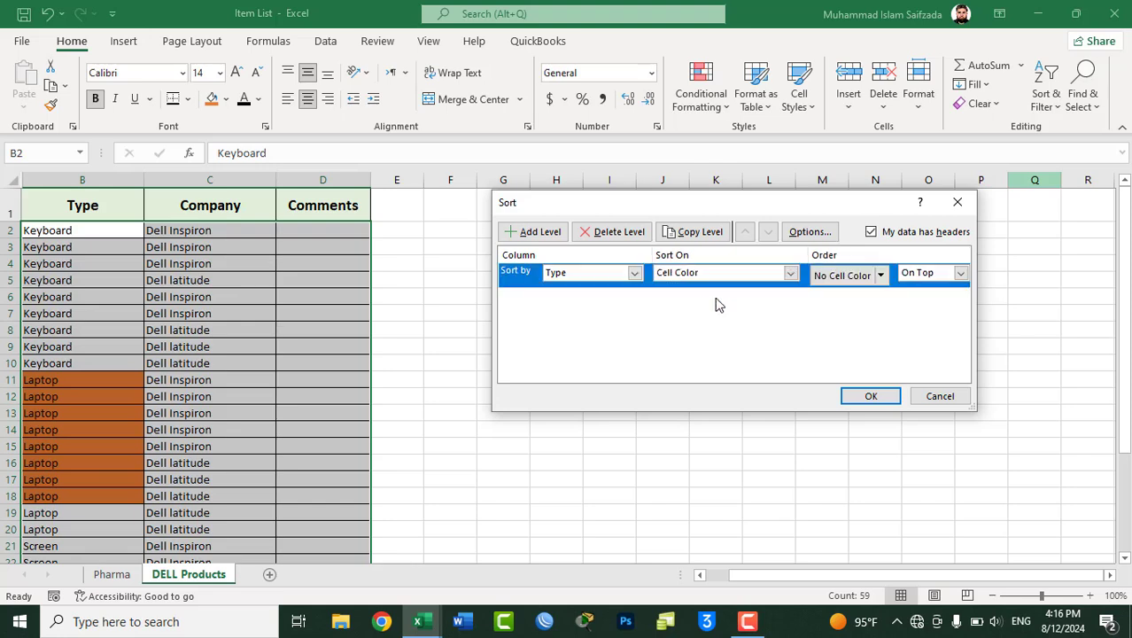
pyautogui.click(881, 278)
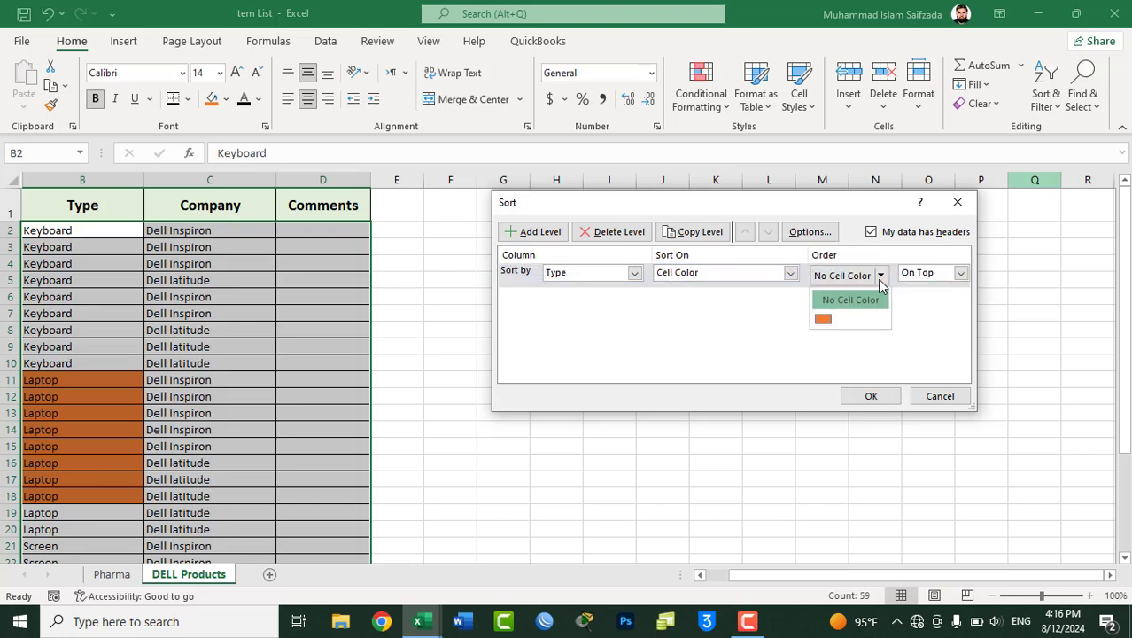
pyautogui.click(838, 321)
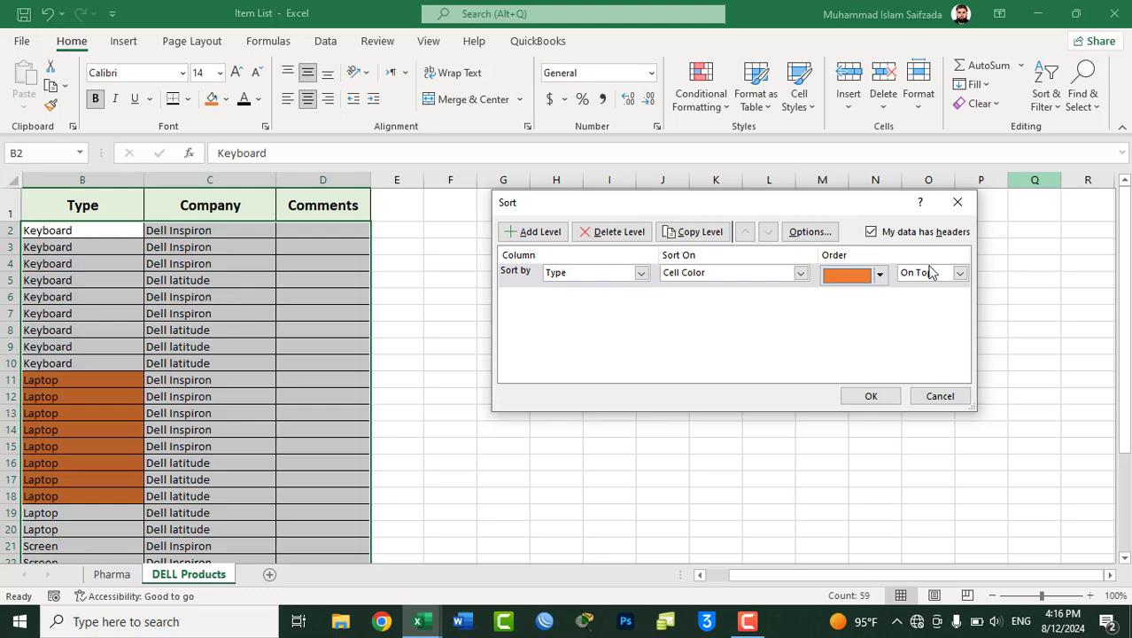
pyautogui.click(871, 396)
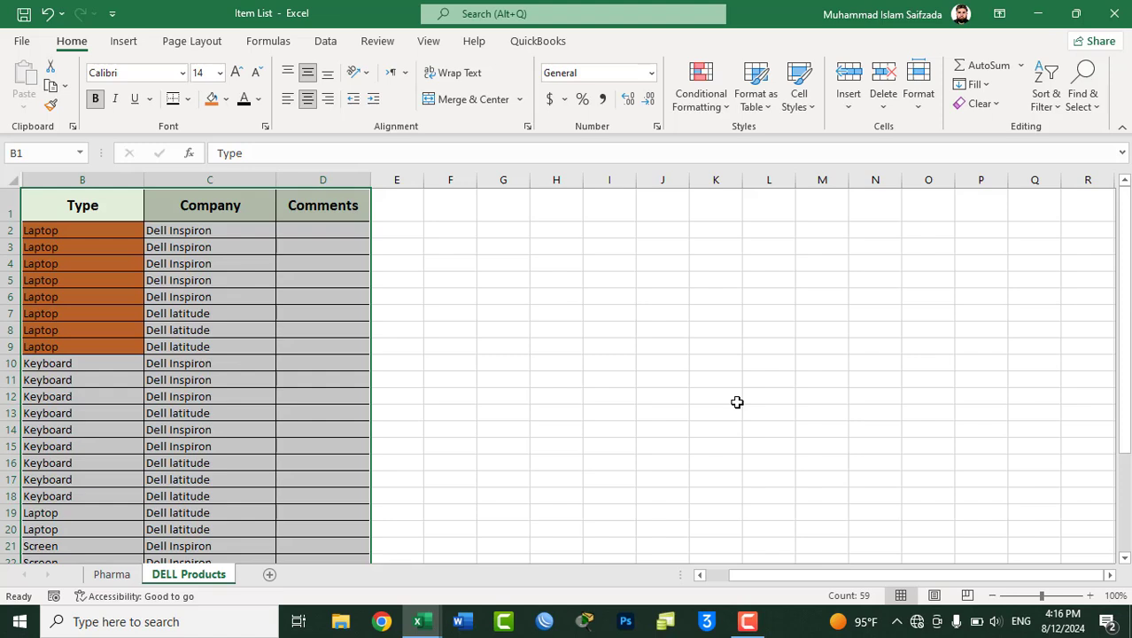
# Undo the cell color sort and the orange fill on the Laptop cells
pyautogui.hotkey('ctrl', 'z')
pyautogui.hotkey('ctrl', 'z')
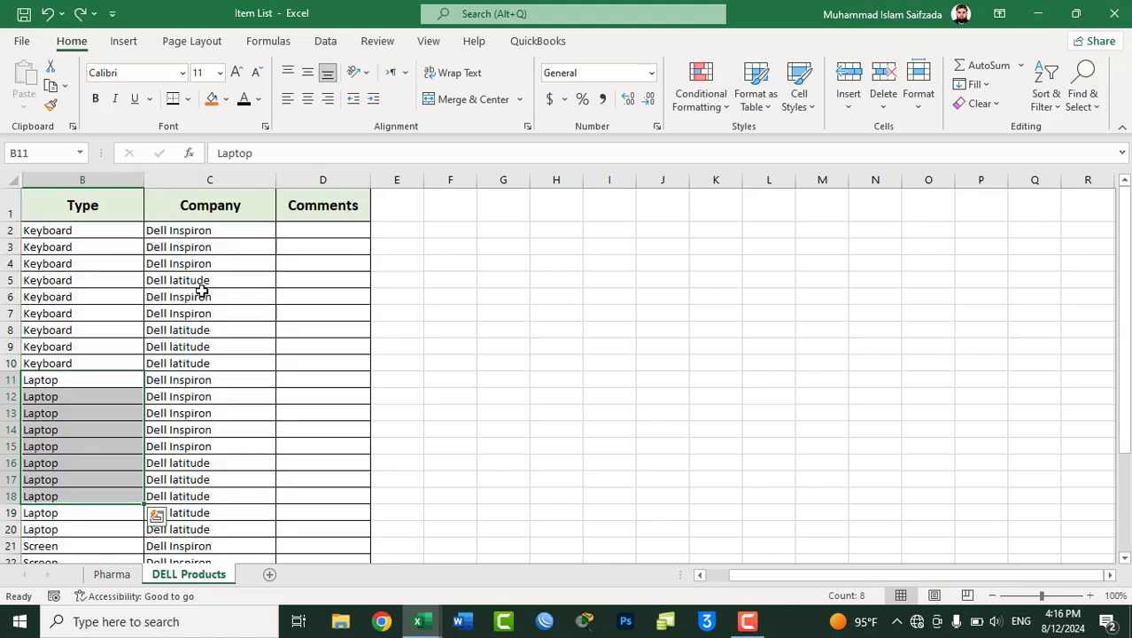
pyautogui.moveTo(74, 232); pyautogui.dragTo(99, 350)
pyautogui.click(65, 429)
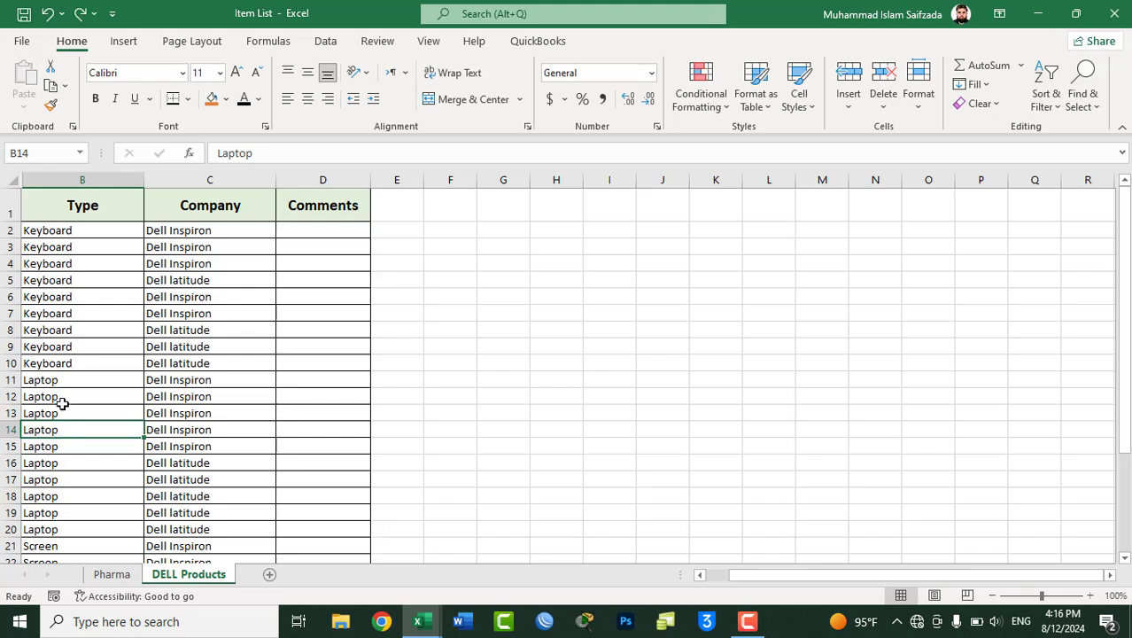
# Fill the Laptop cells B12 and B17 and the Screen cells B24 and B28 with the orange color
pyautogui.click(62, 398)
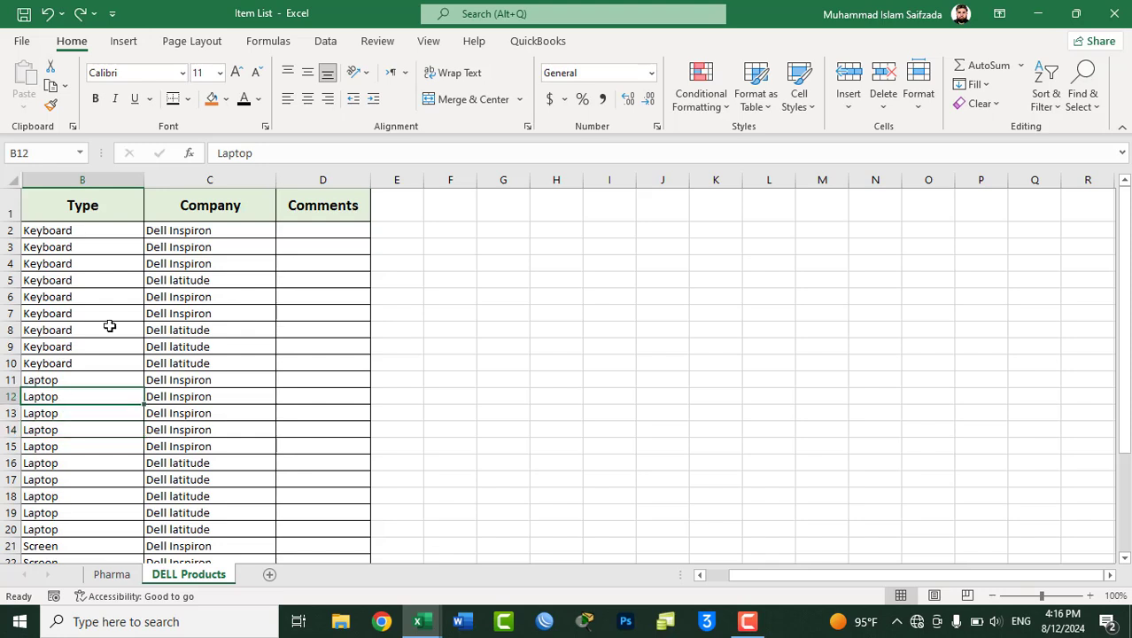
pyautogui.click(212, 100)
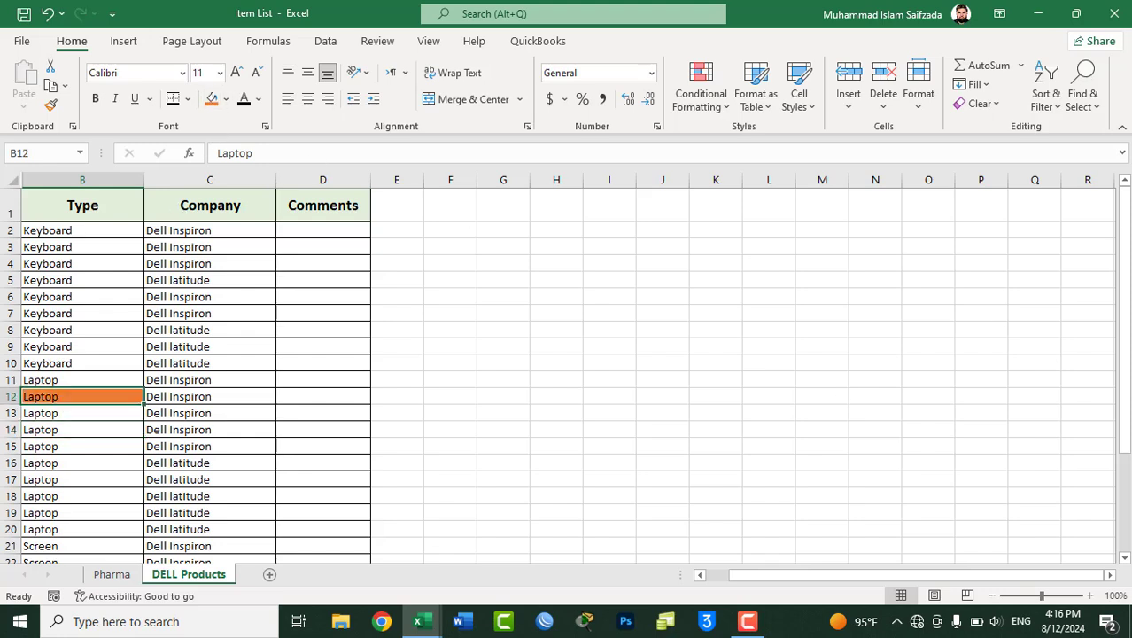
pyautogui.moveTo(1123, 266); pyautogui.dragTo(1126, 311)
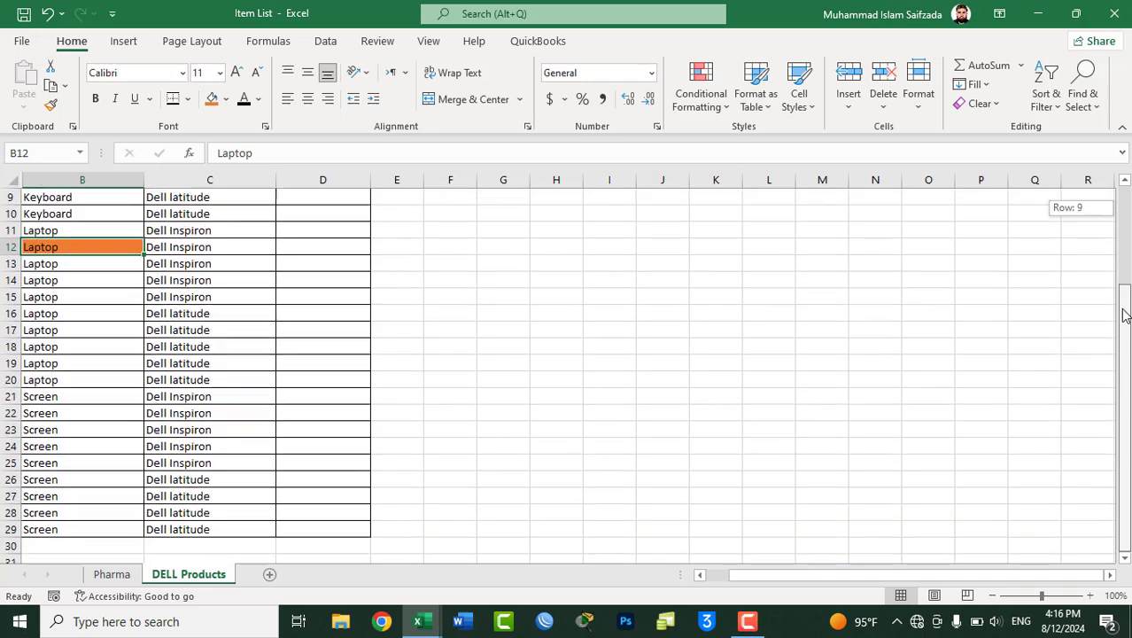
pyautogui.click(63, 332)
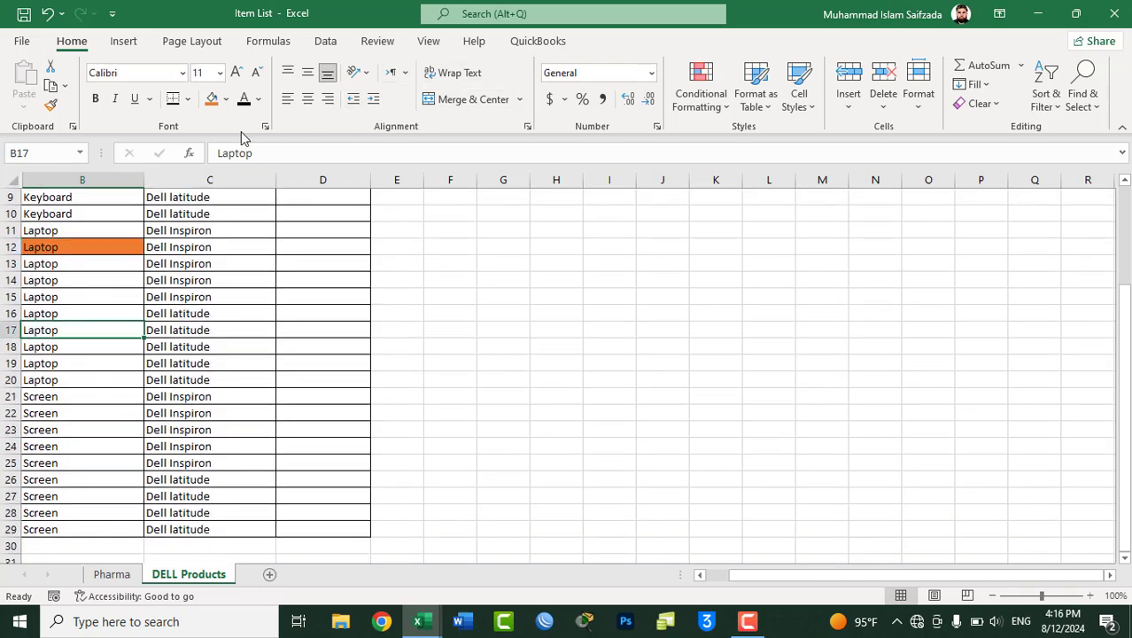
pyautogui.click(213, 101)
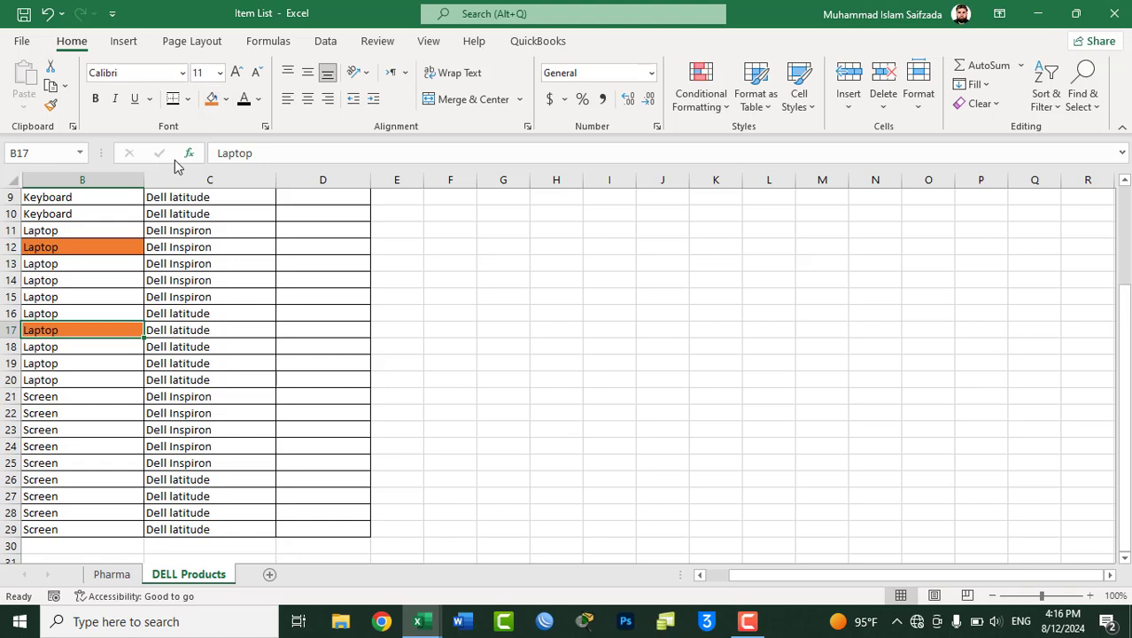
pyautogui.click(60, 448)
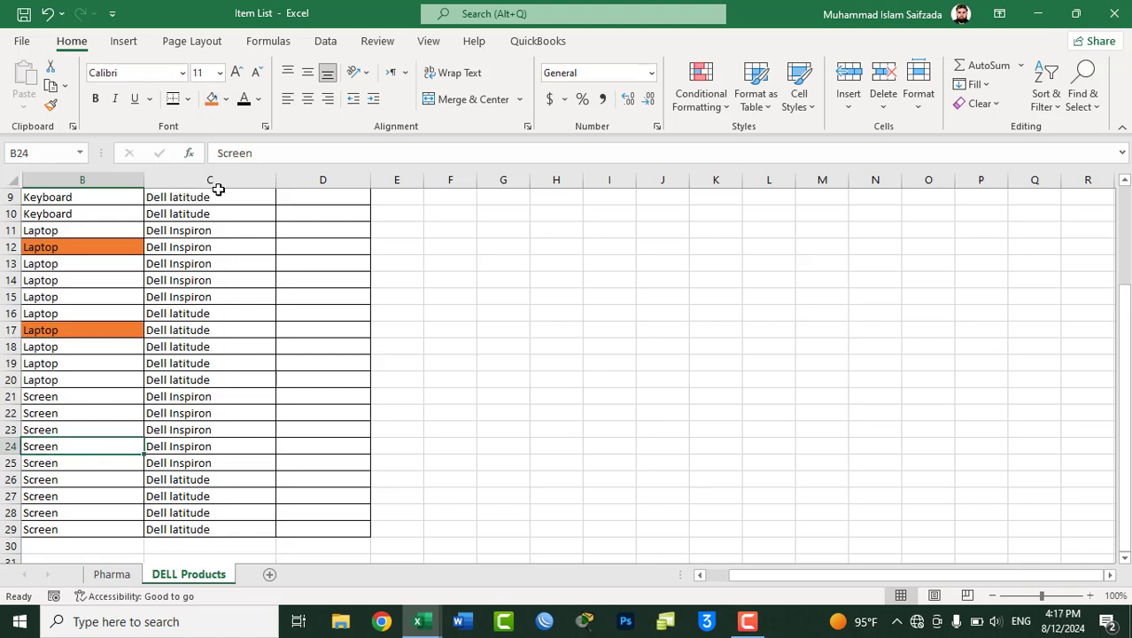
pyautogui.click(213, 101)
pyautogui.click(82, 515)
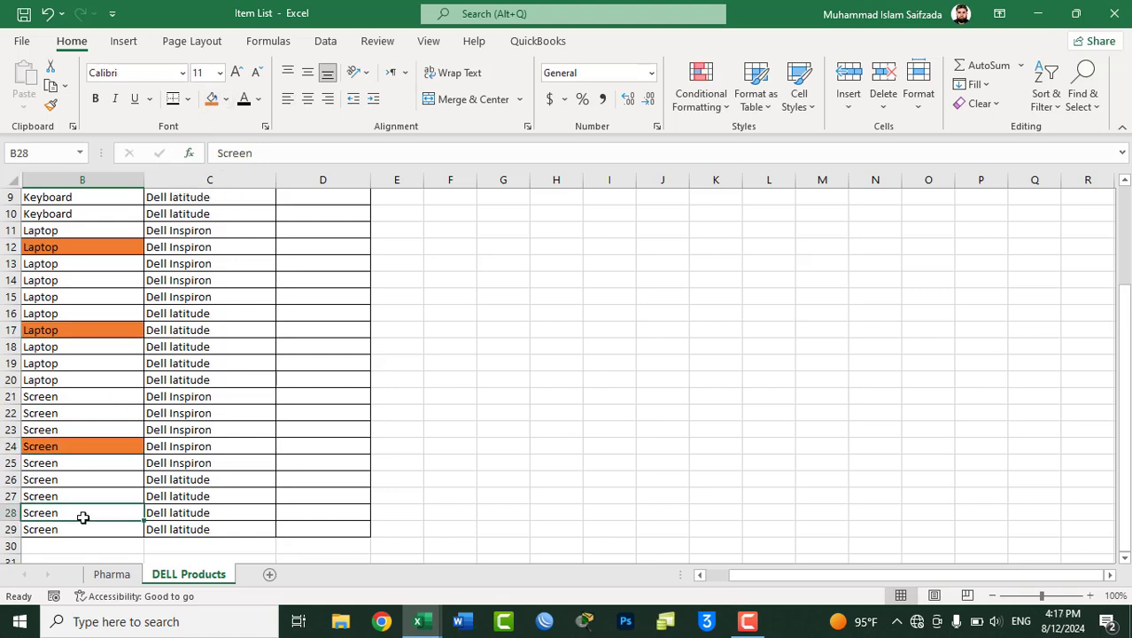
pyautogui.click(213, 102)
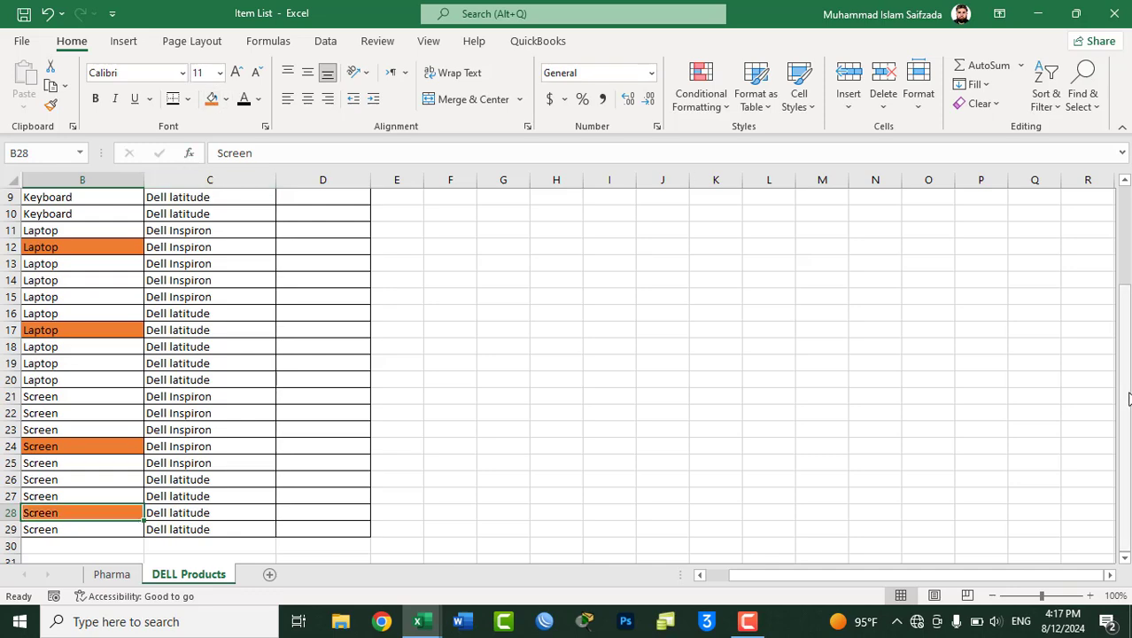
# Apply a custom sort to the whole table B1:D29 by Type on Cell Color, with orange On Top
pyautogui.moveTo(1123, 390); pyautogui.dragTo(1122, 241)
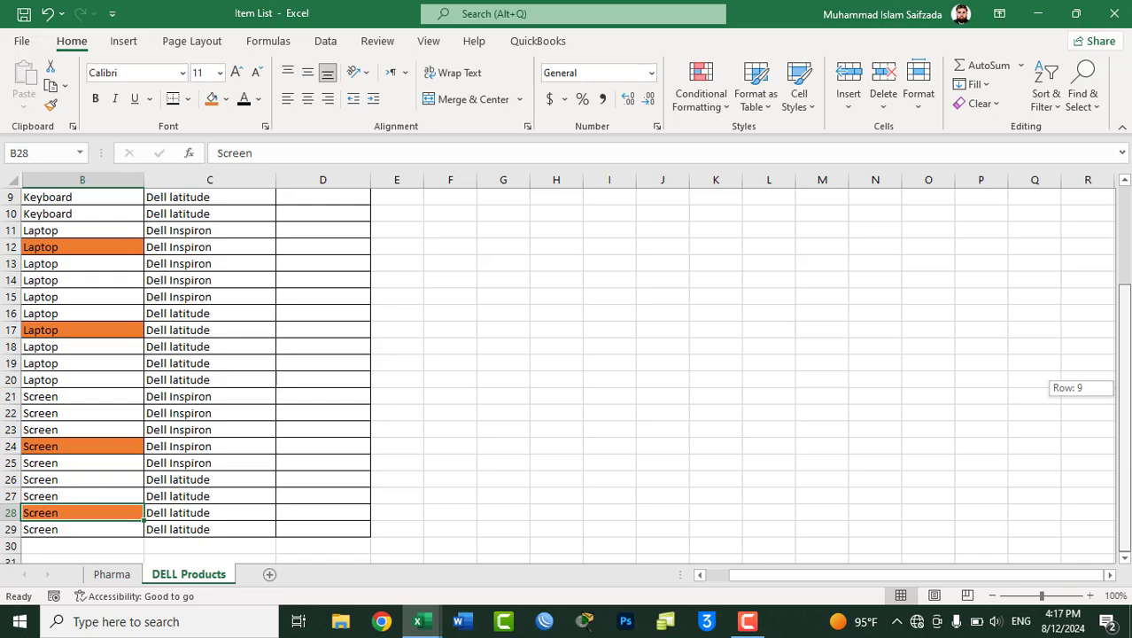
pyautogui.moveTo(1123, 387); pyautogui.dragTo(1123, 290)
pyautogui.moveTo(74, 204); pyautogui.dragTo(213, 312)
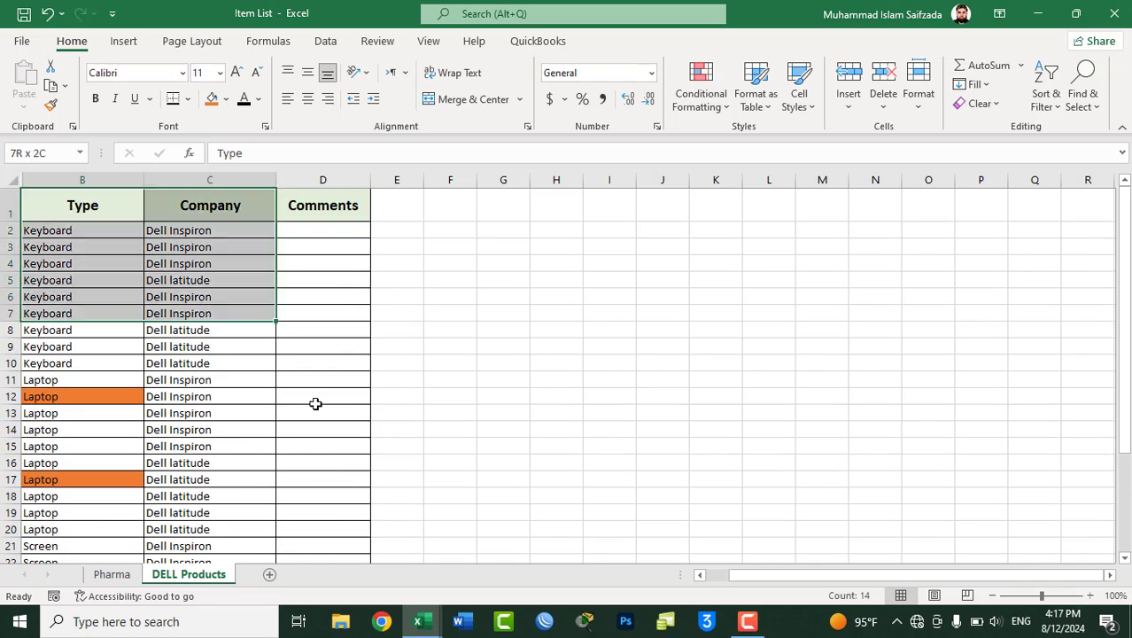
pyautogui.moveTo(315, 404); pyautogui.dragTo(324, 513)
pyautogui.click(1046, 96)
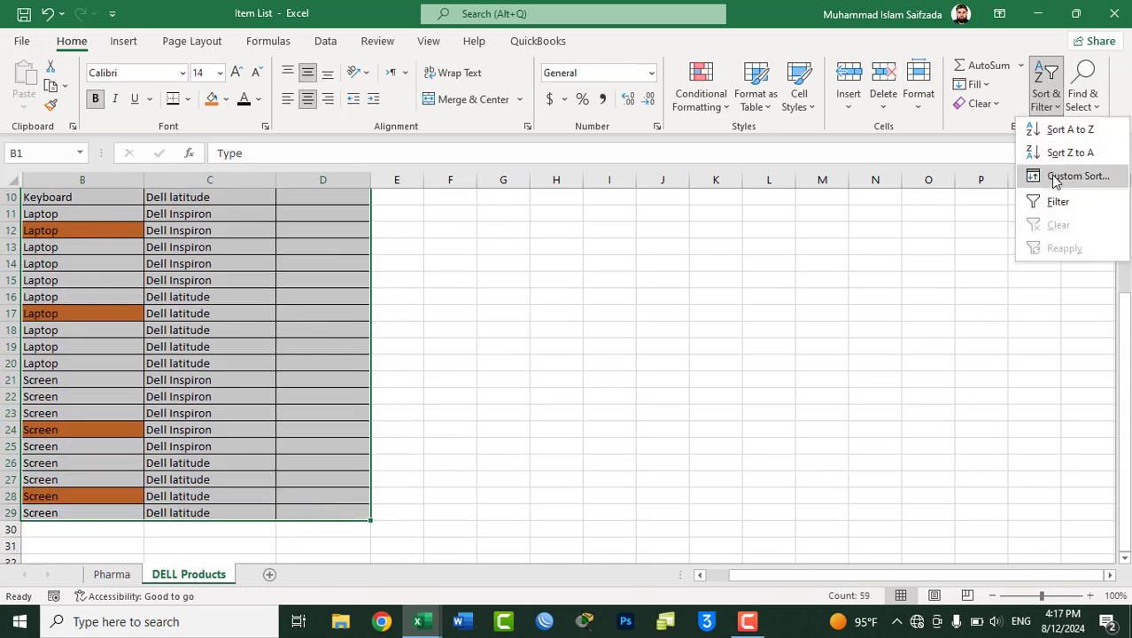
pyautogui.click(1075, 176)
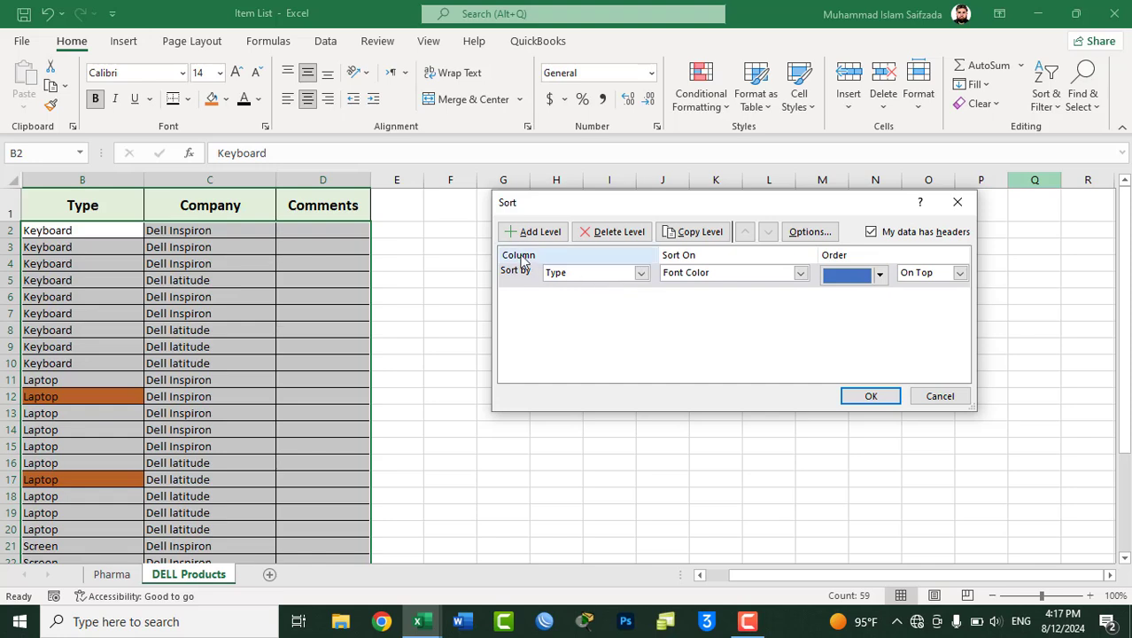
pyautogui.click(567, 280)
pyautogui.click(576, 286)
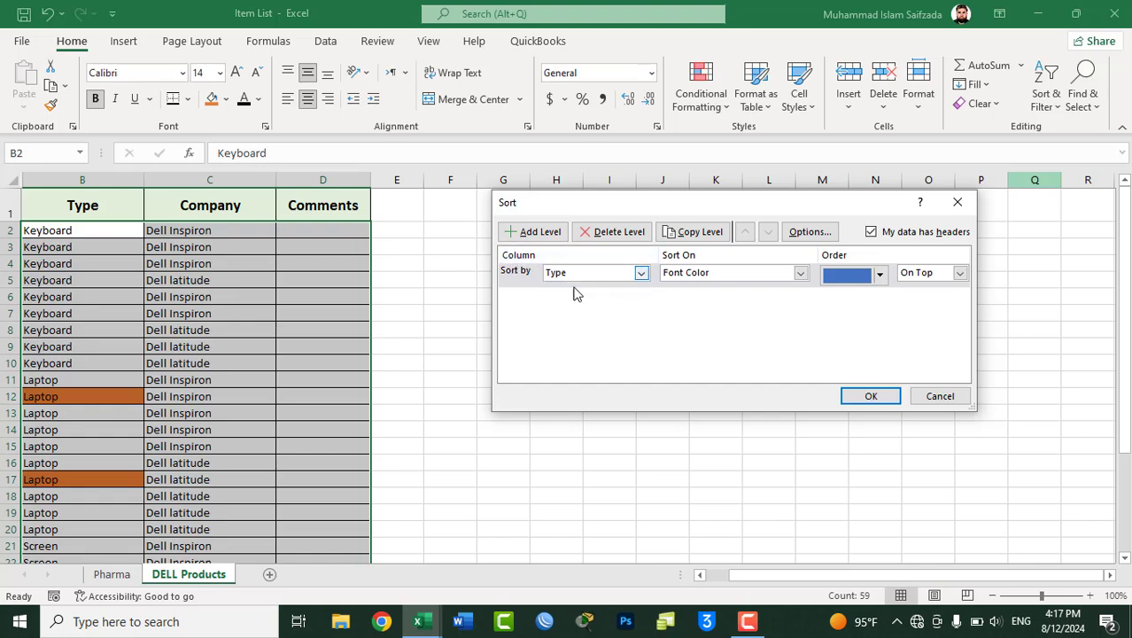
pyautogui.click(700, 278)
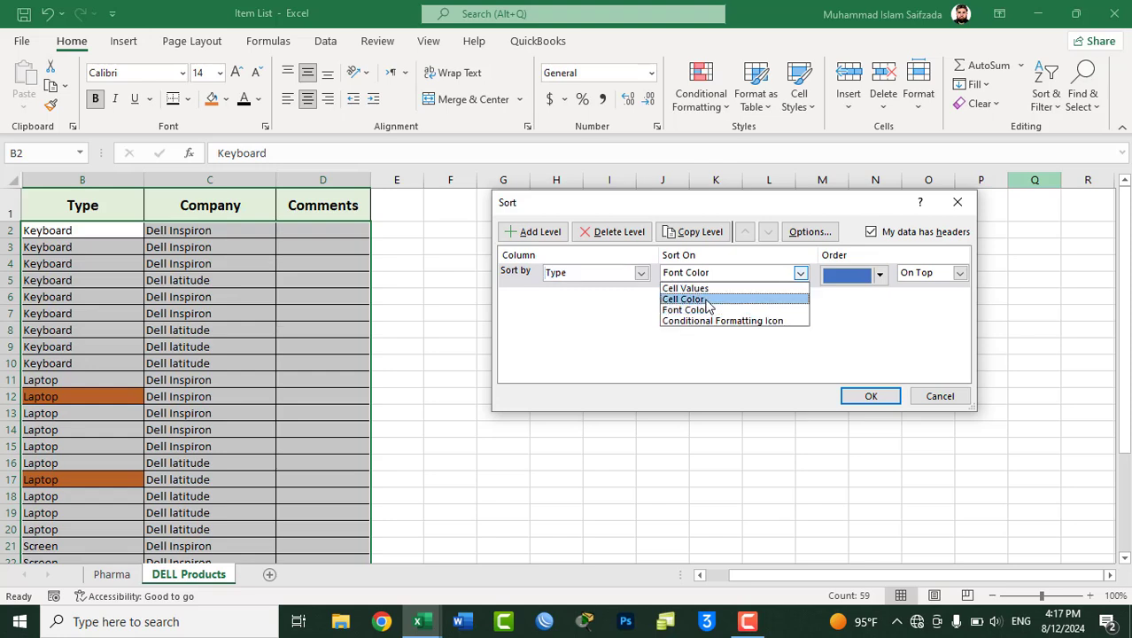
pyautogui.click(706, 300)
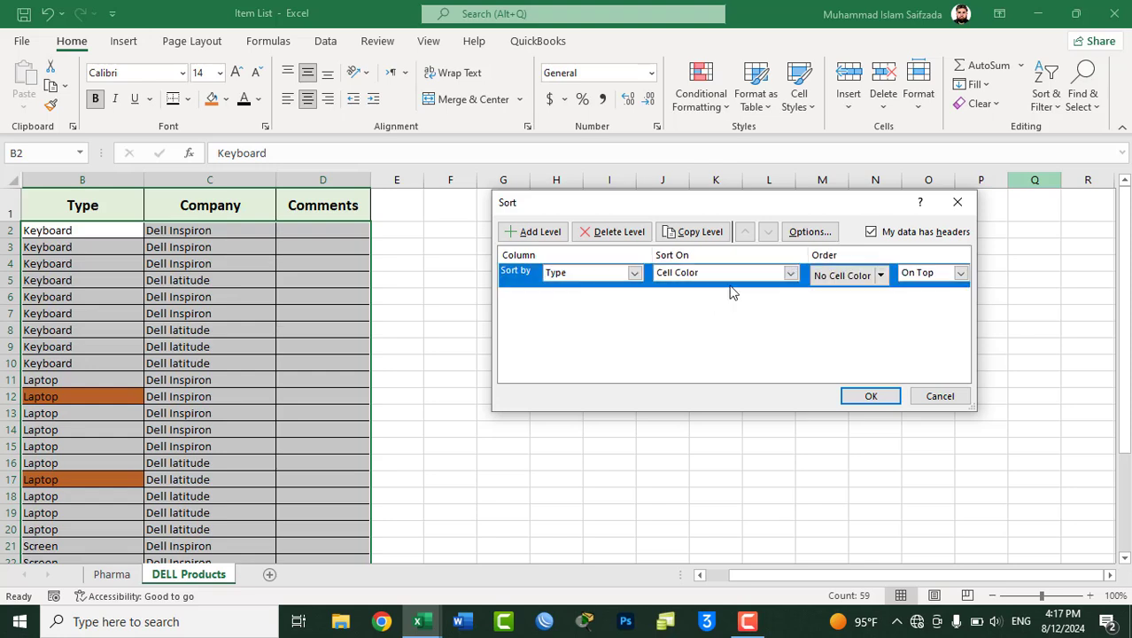
pyautogui.click(881, 275)
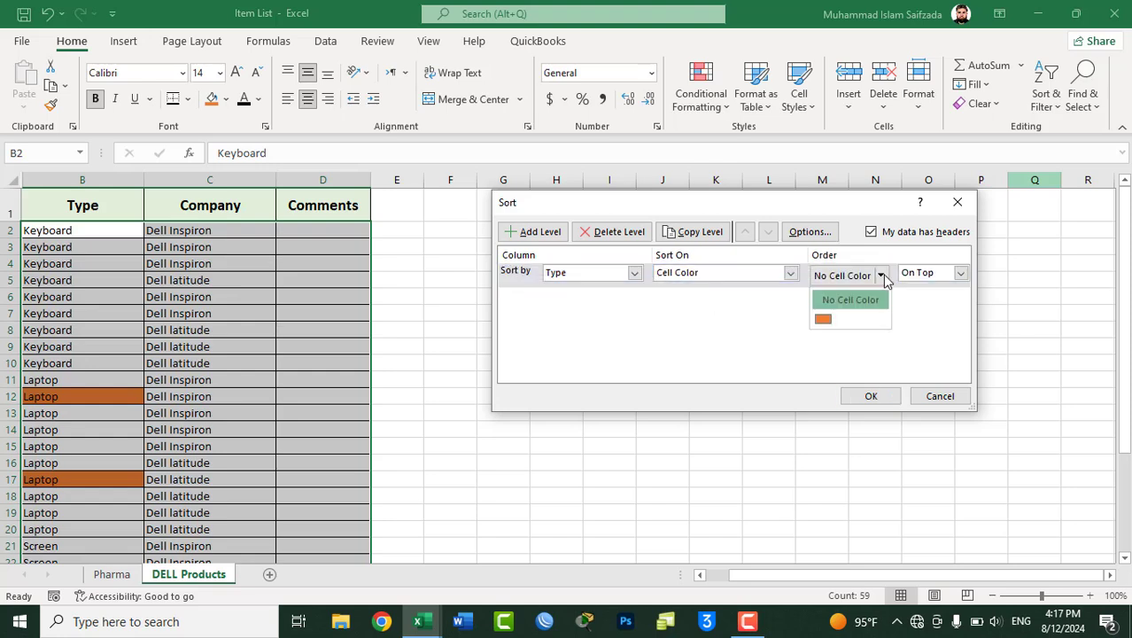
pyautogui.click(829, 321)
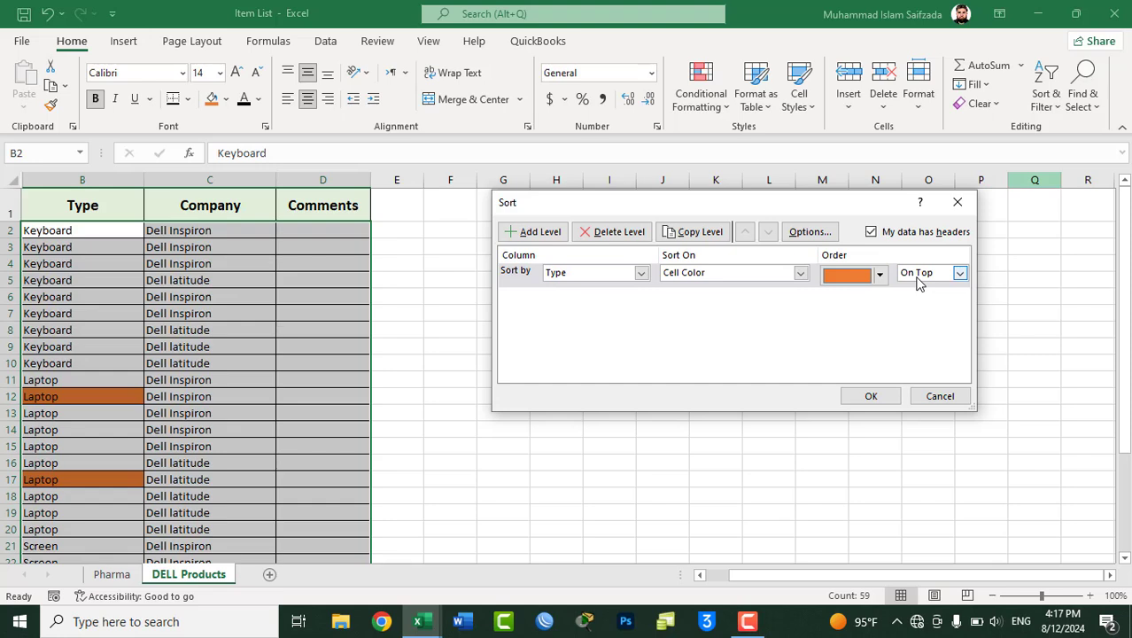
pyautogui.click(870, 396)
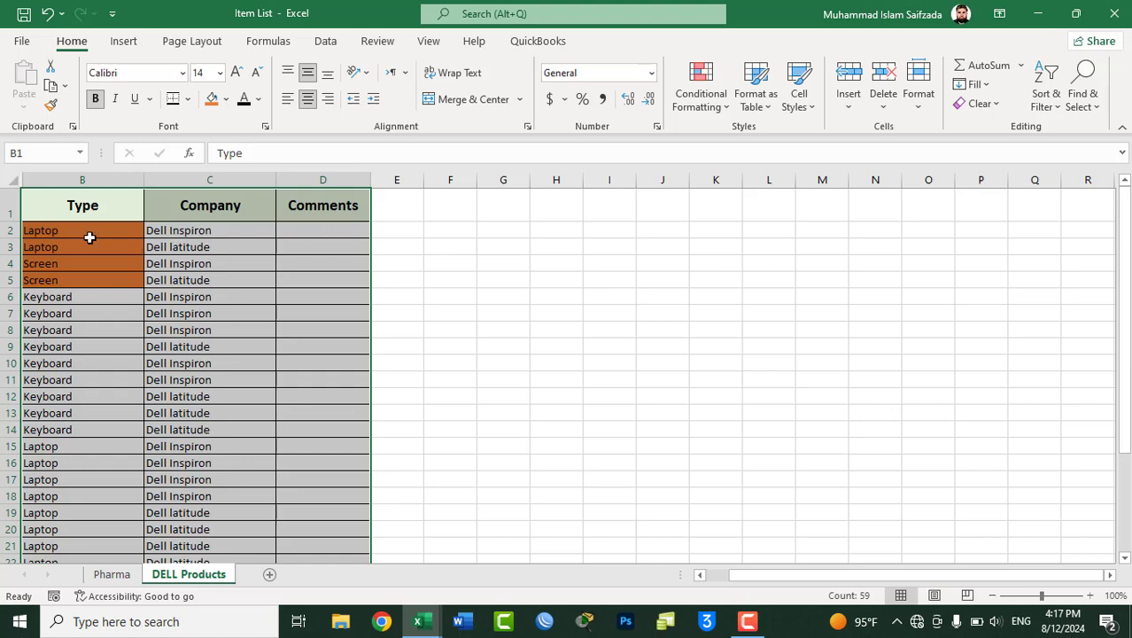
# Remove the orange fill from the Type cells B2:B5 by setting them to No Fill
pyautogui.click(195, 228)
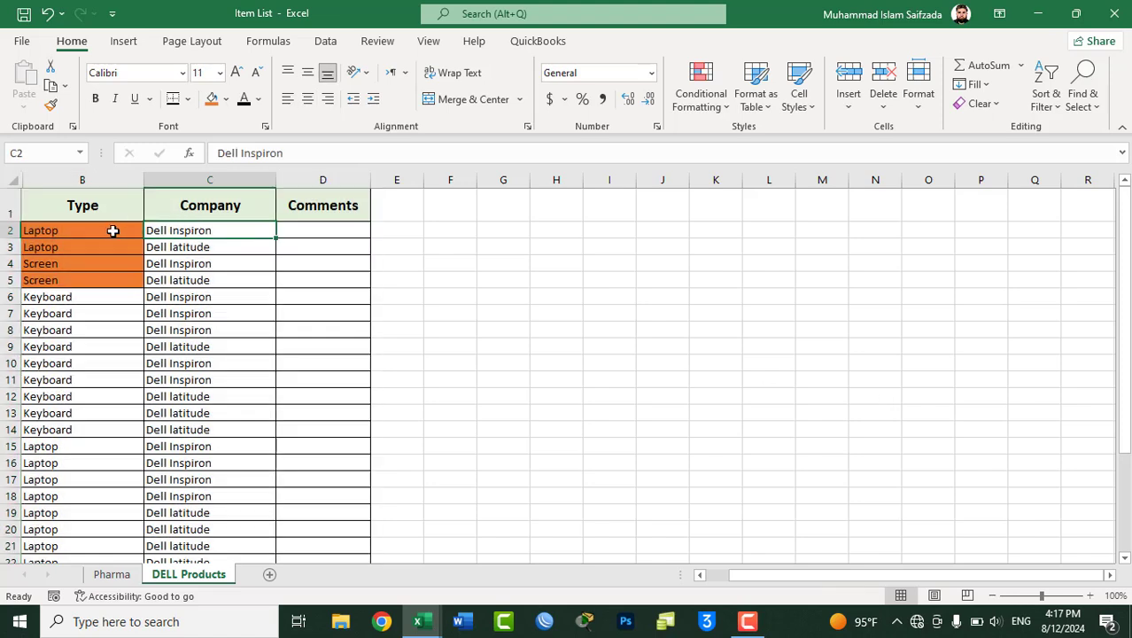
pyautogui.click(114, 231)
pyautogui.click(172, 231)
pyautogui.moveTo(98, 230); pyautogui.dragTo(106, 277)
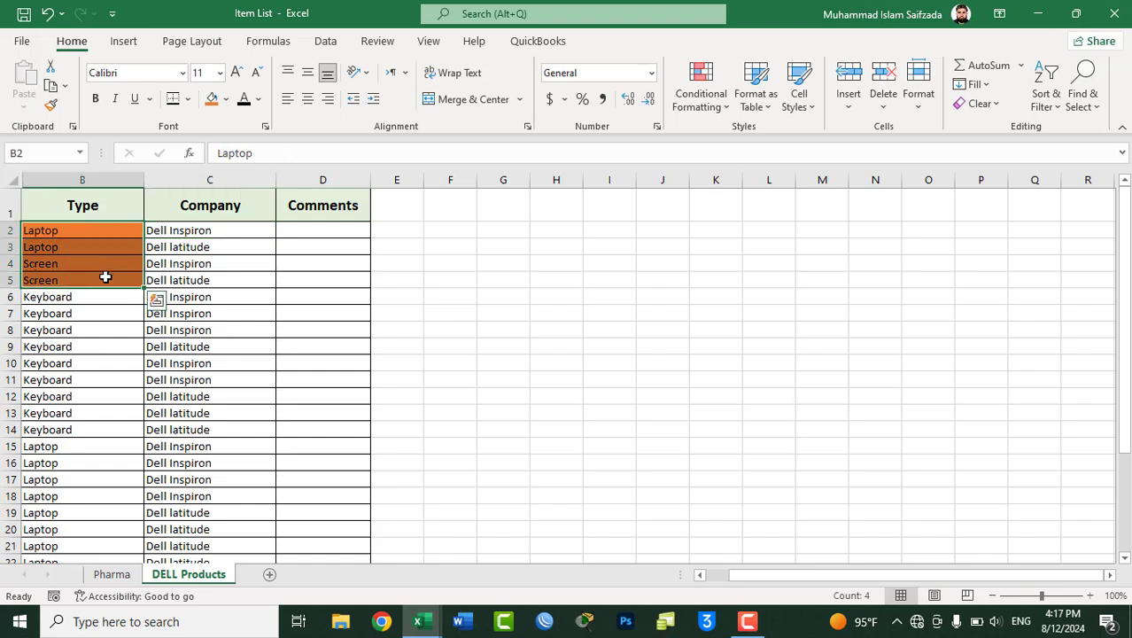
pyautogui.click(226, 100)
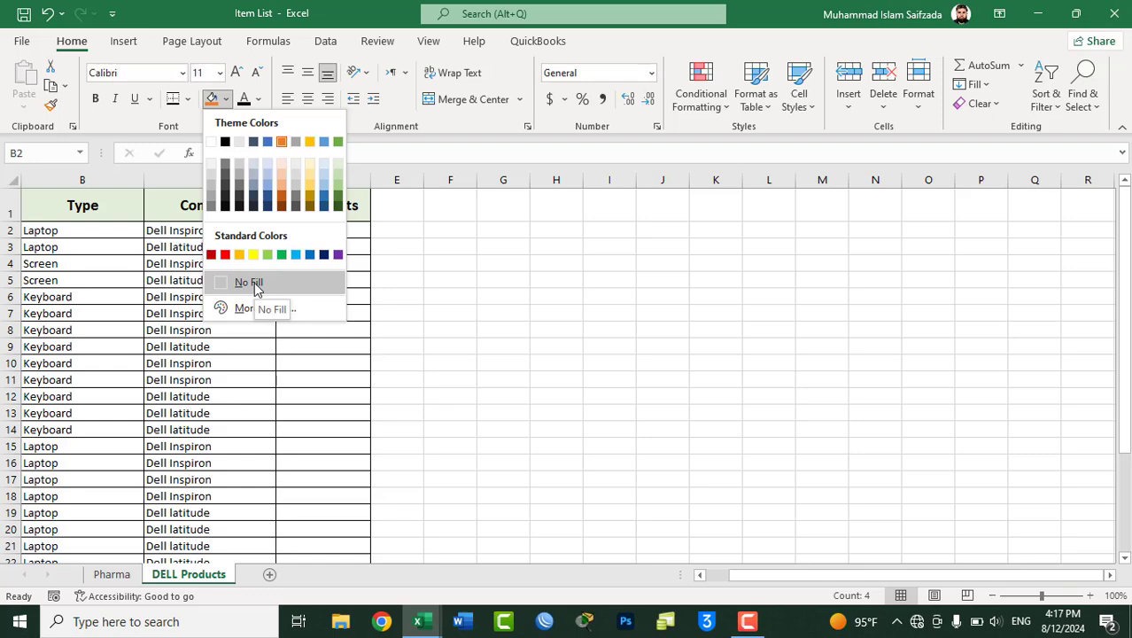
pyautogui.click(255, 285)
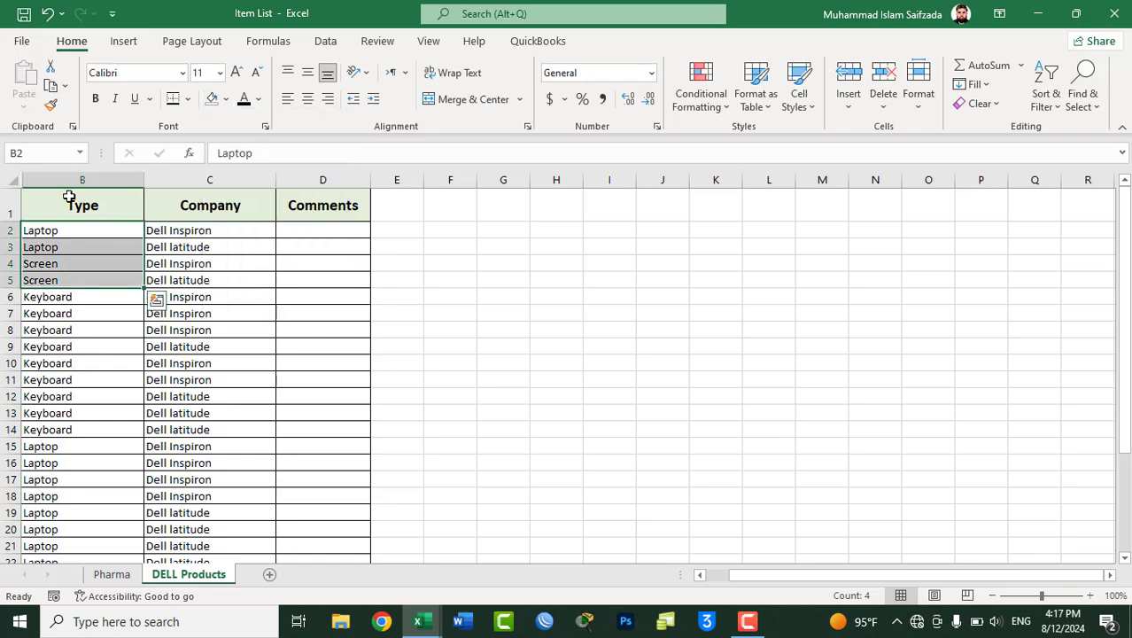
# Sort the whole table B1:D29 from A to Z
pyautogui.moveTo(68, 192); pyautogui.dragTo(313, 510)
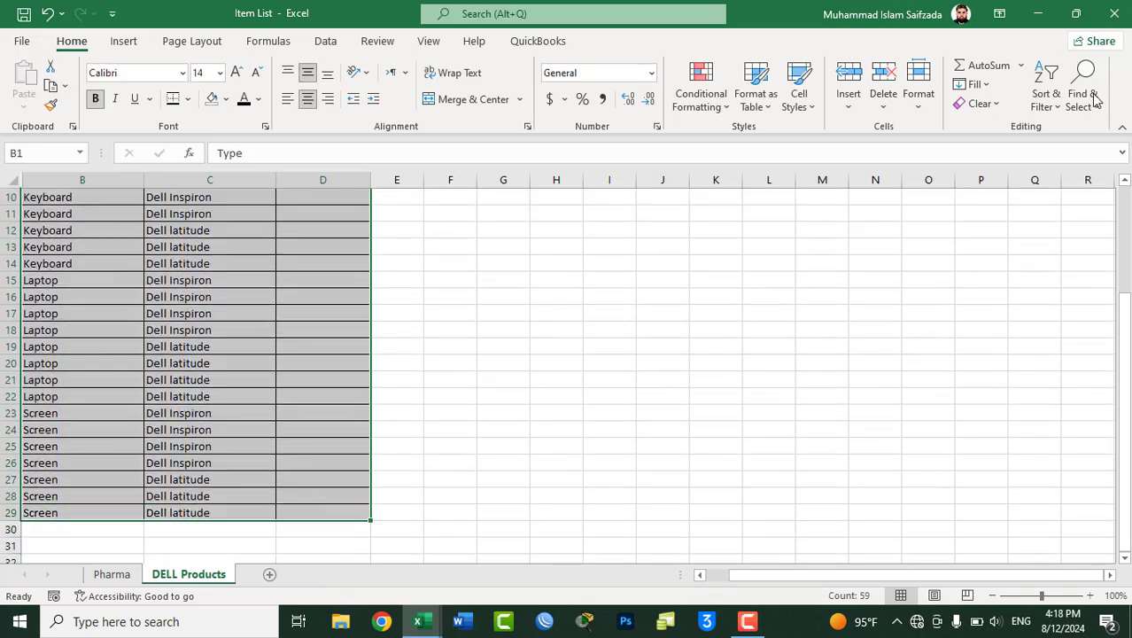
pyautogui.click(1051, 97)
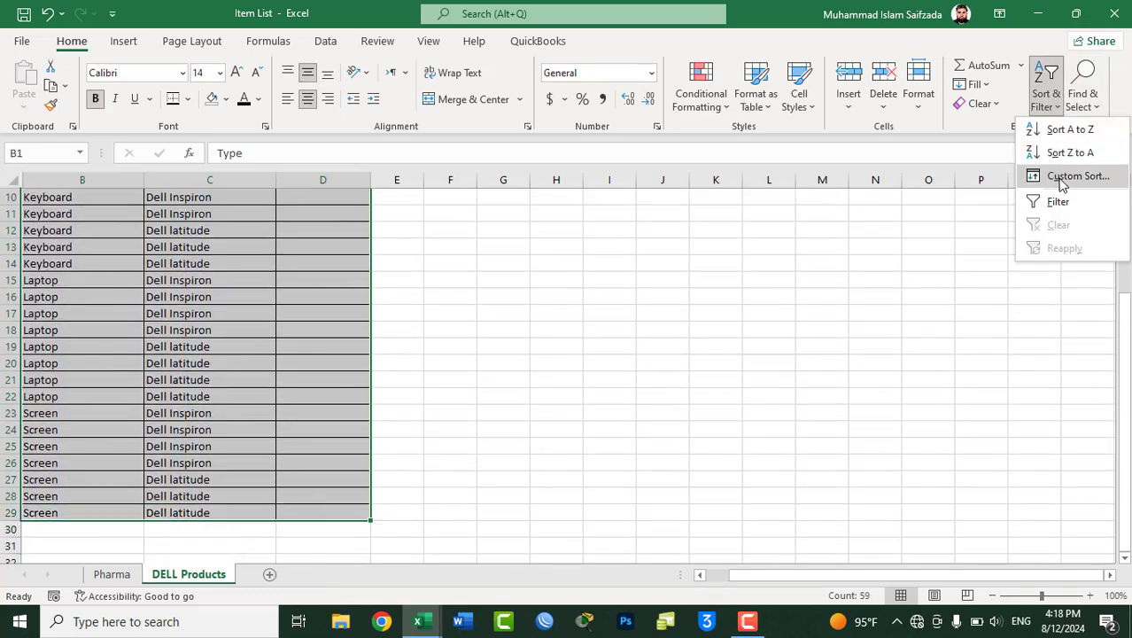
pyautogui.click(1063, 129)
pyautogui.scroll(3, 1123, 168)
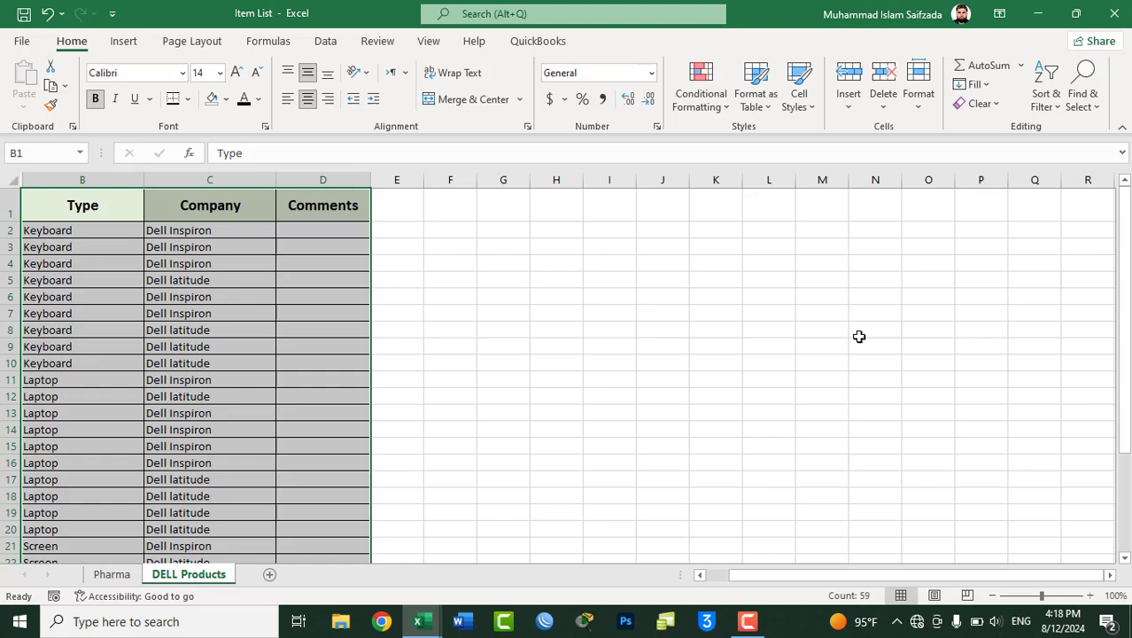
pyautogui.click(1043, 99)
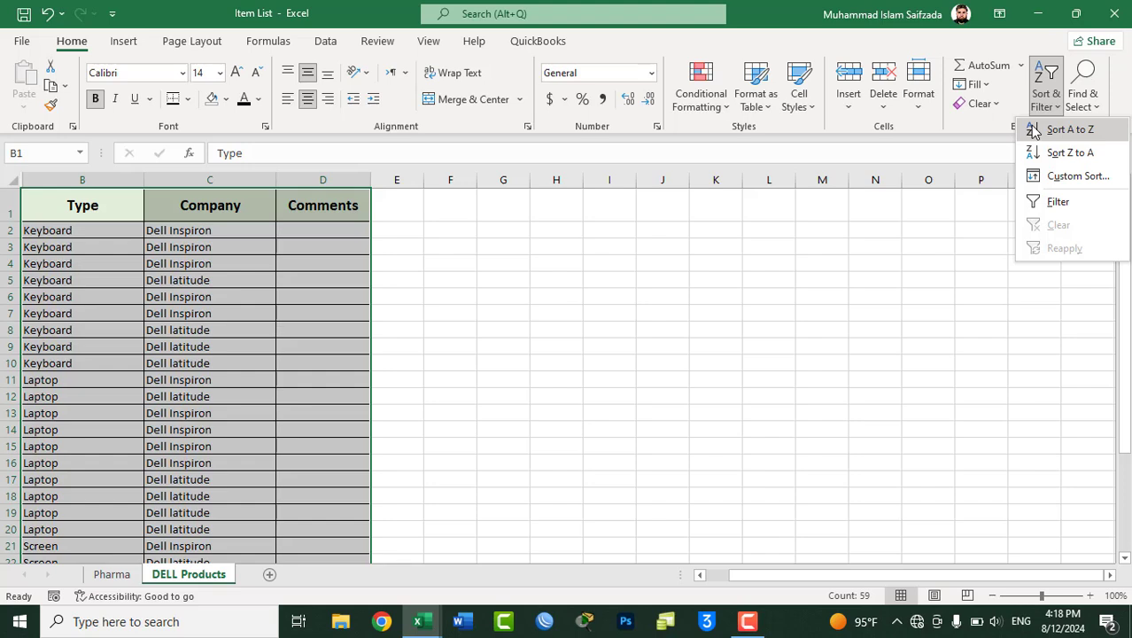
pyautogui.click(708, 105)
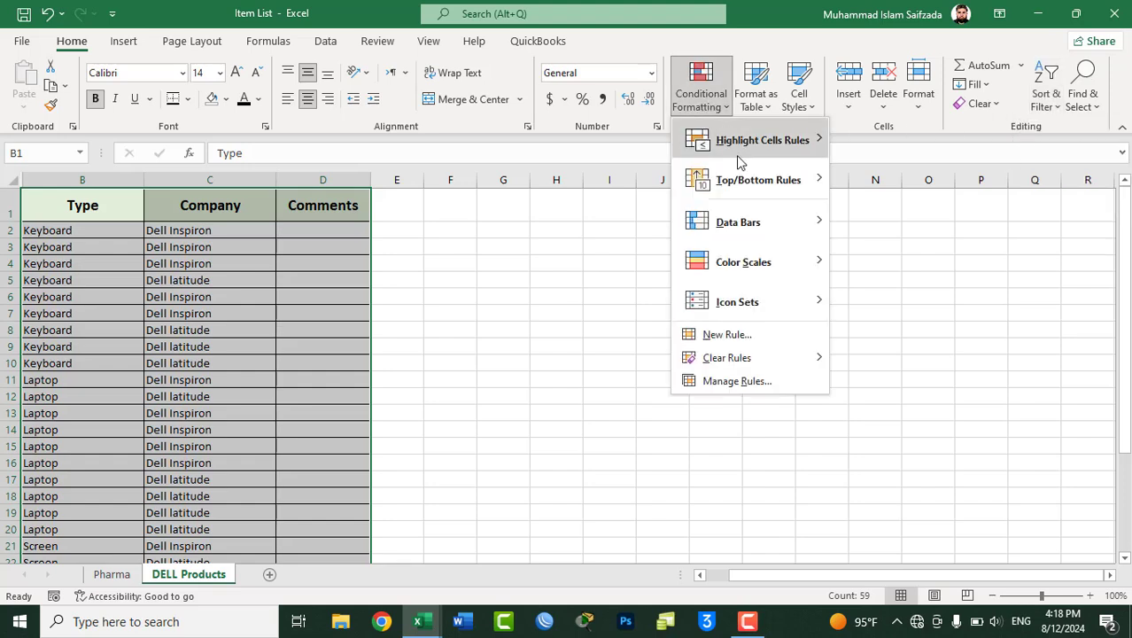
pyautogui.moveTo(746, 176)
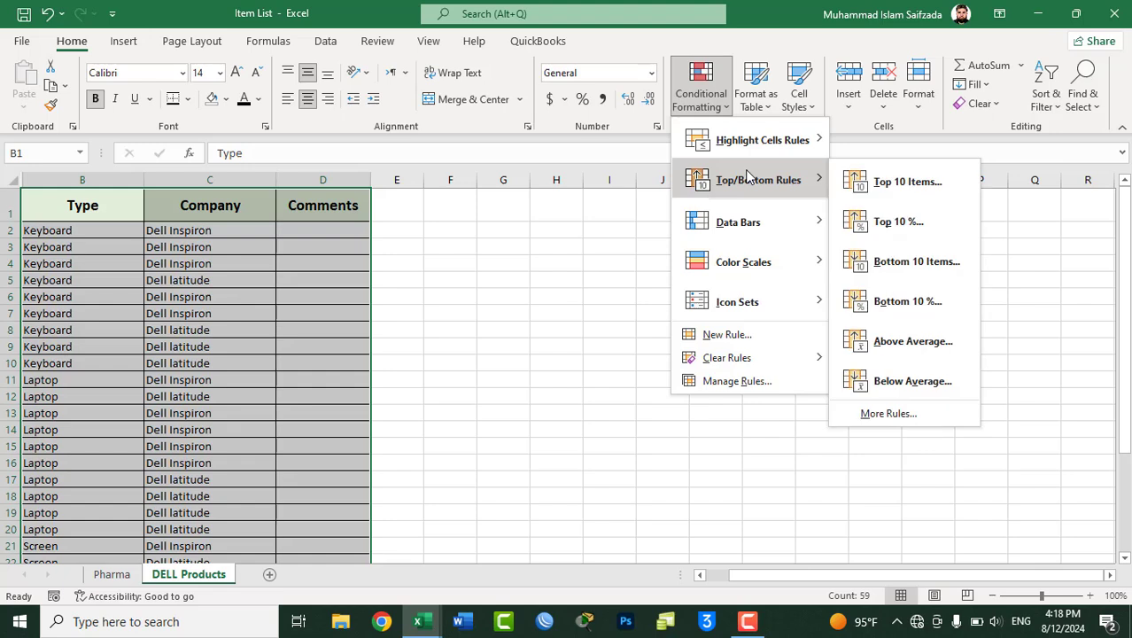
pyautogui.click(1046, 93)
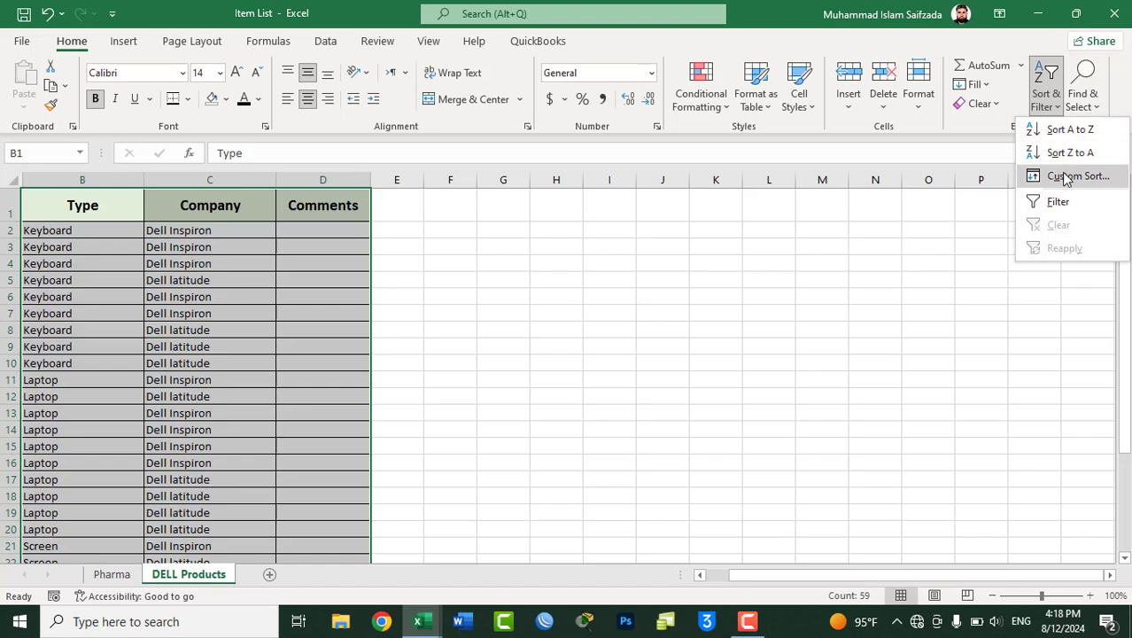
pyautogui.click(1066, 177)
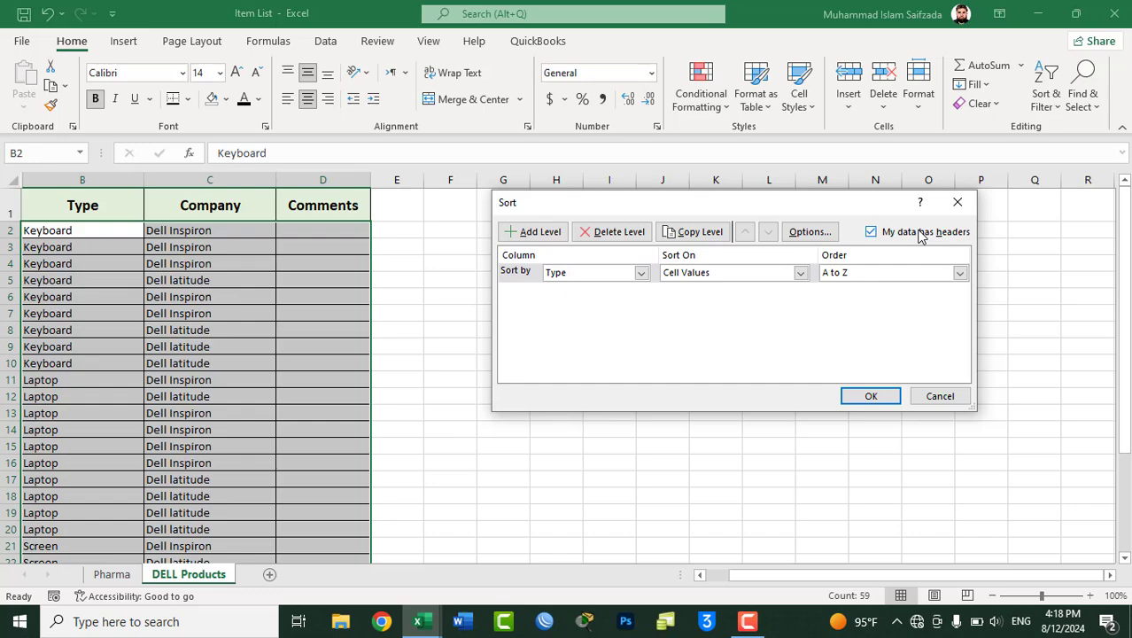
pyautogui.click(942, 397)
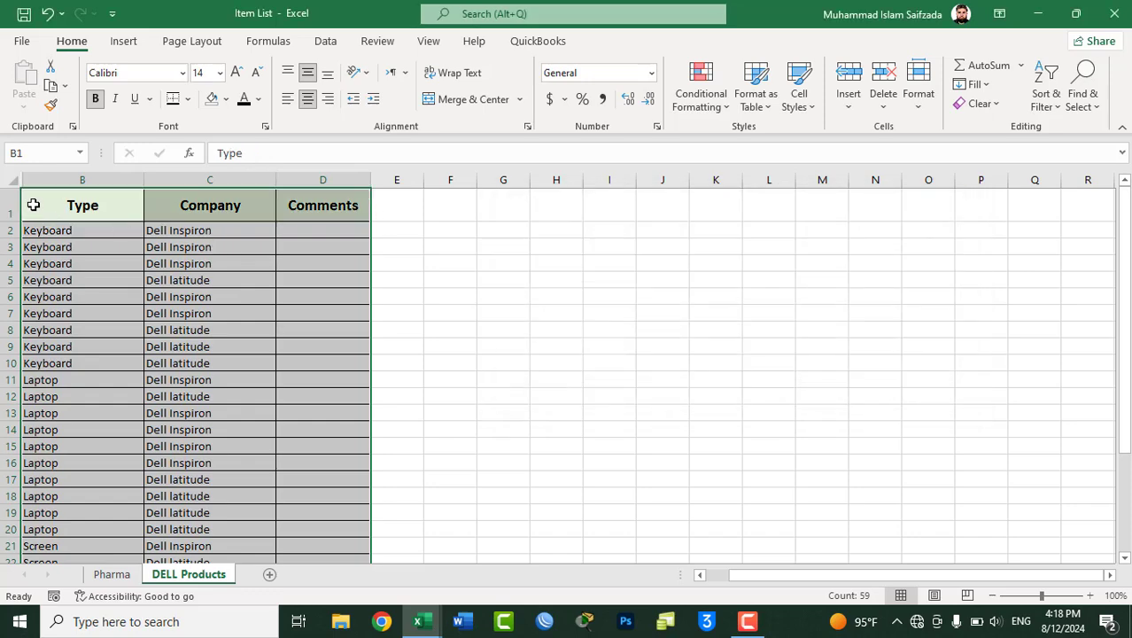
# Start a custom sort of the whole table B1:D29 and turn off My data has headers
pyautogui.moveTo(33, 205); pyautogui.dragTo(301, 530)
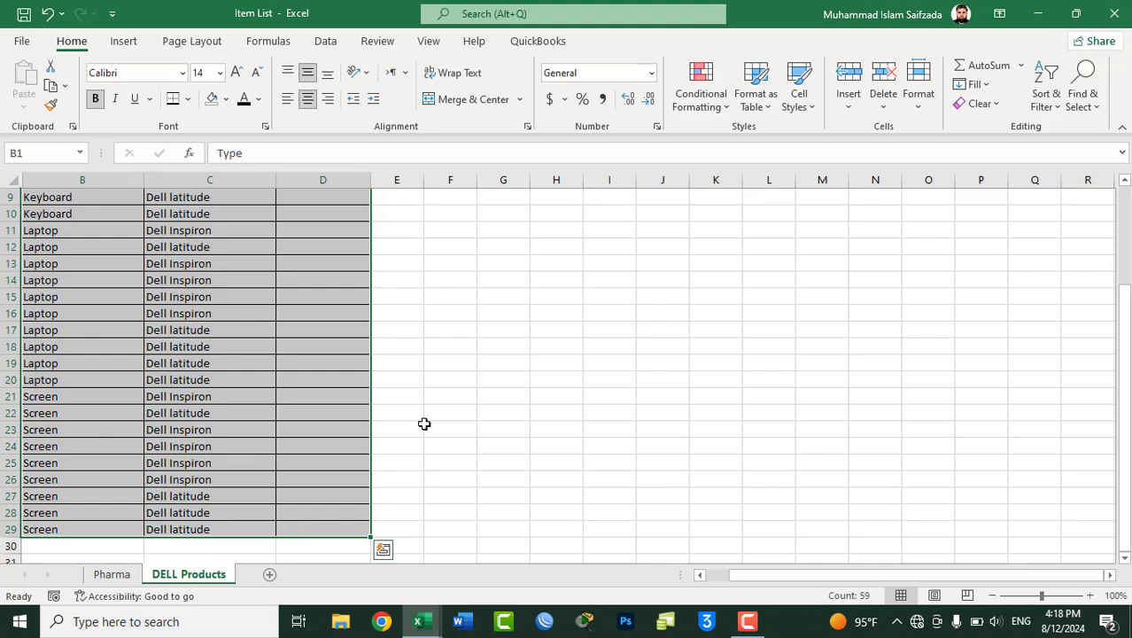
pyautogui.moveTo(1123, 321); pyautogui.dragTo(1118, 190)
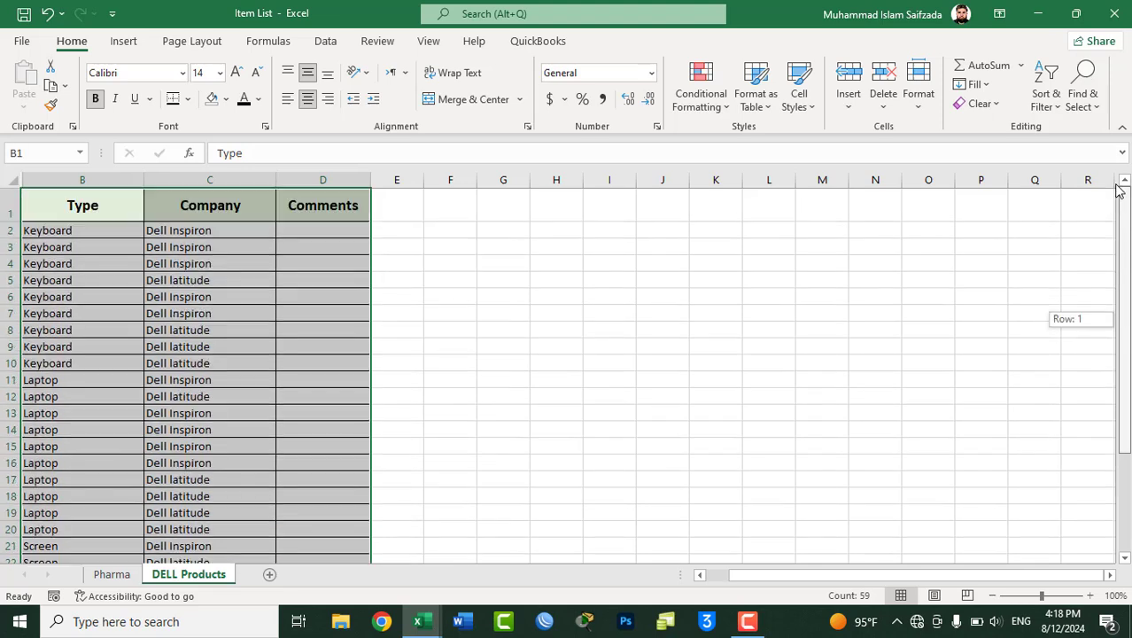
pyautogui.click(1045, 93)
pyautogui.click(1067, 177)
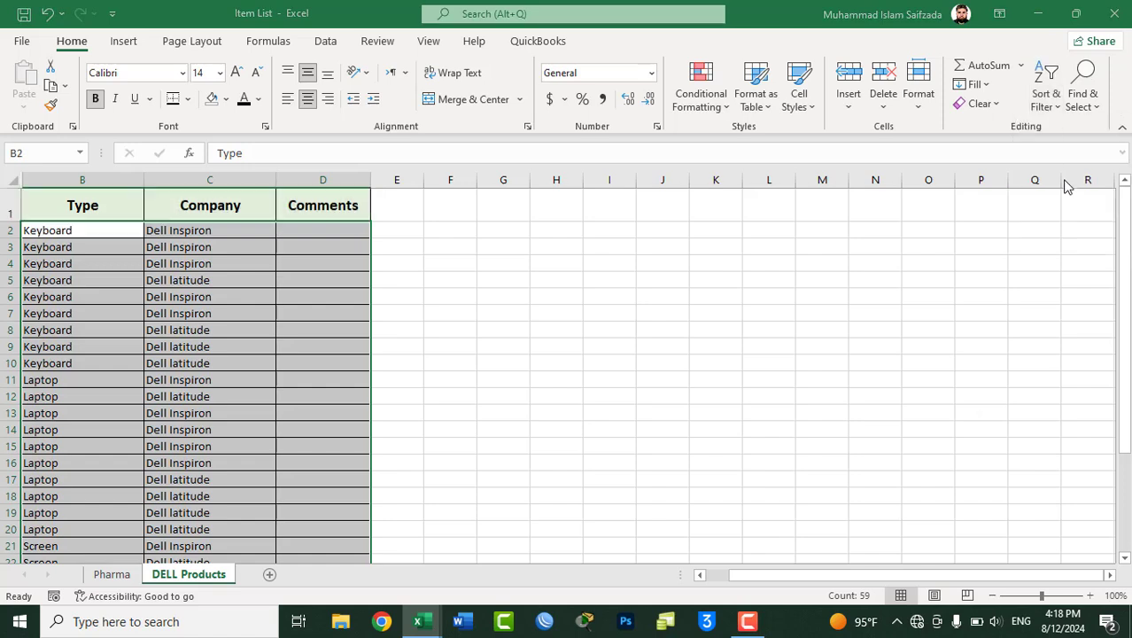
pyautogui.moveTo(694, 209); pyautogui.dragTo(617, 239)
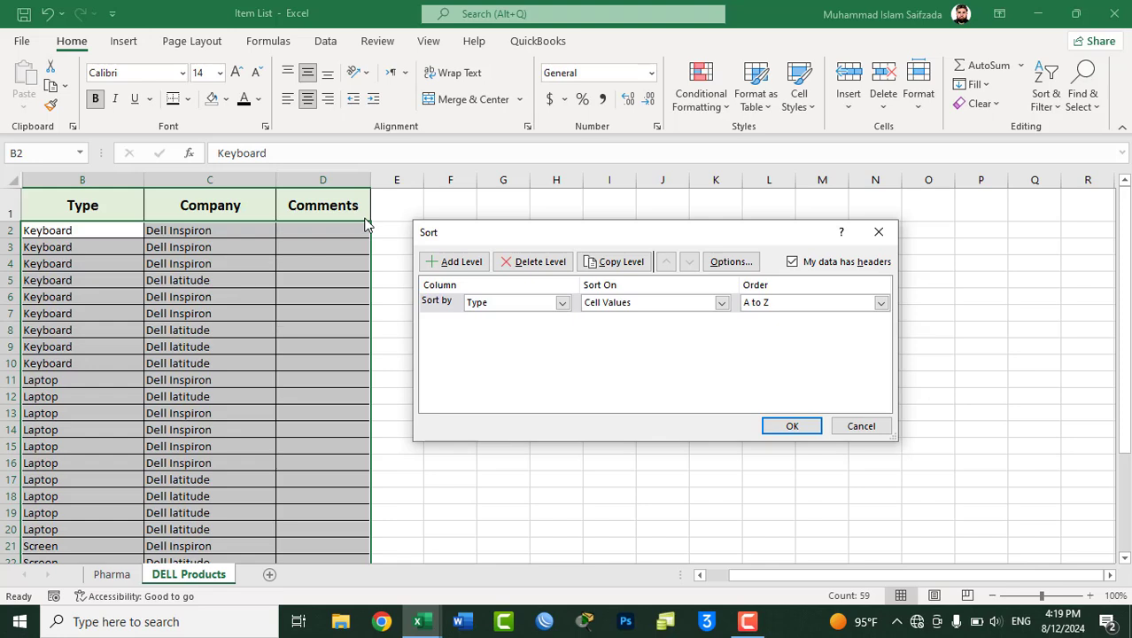
pyautogui.click(815, 268)
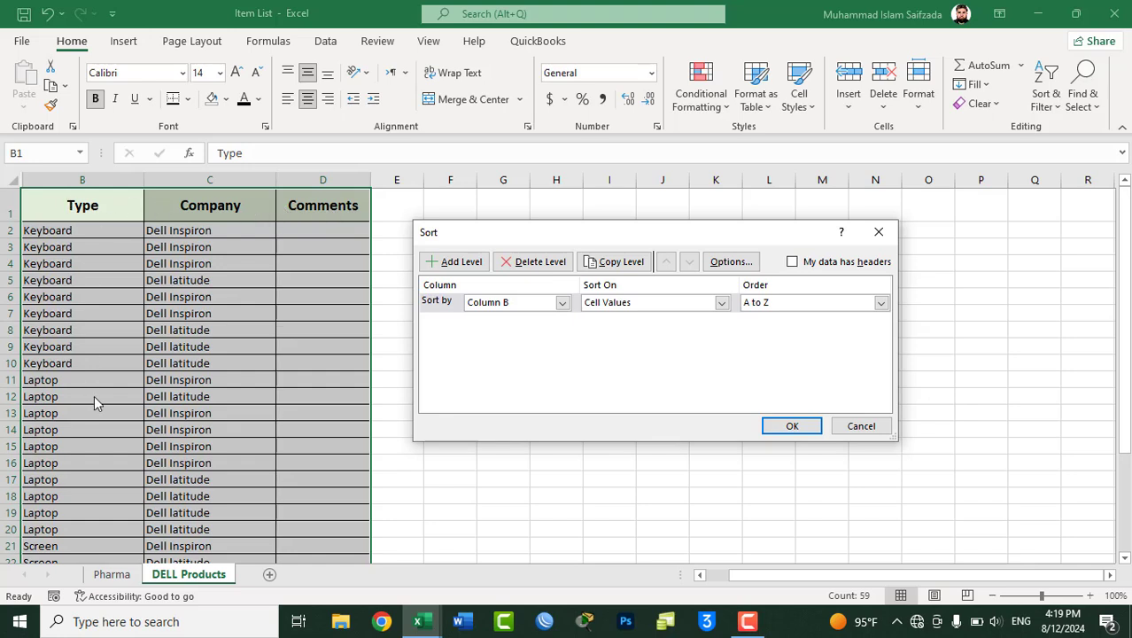
pyautogui.click(828, 265)
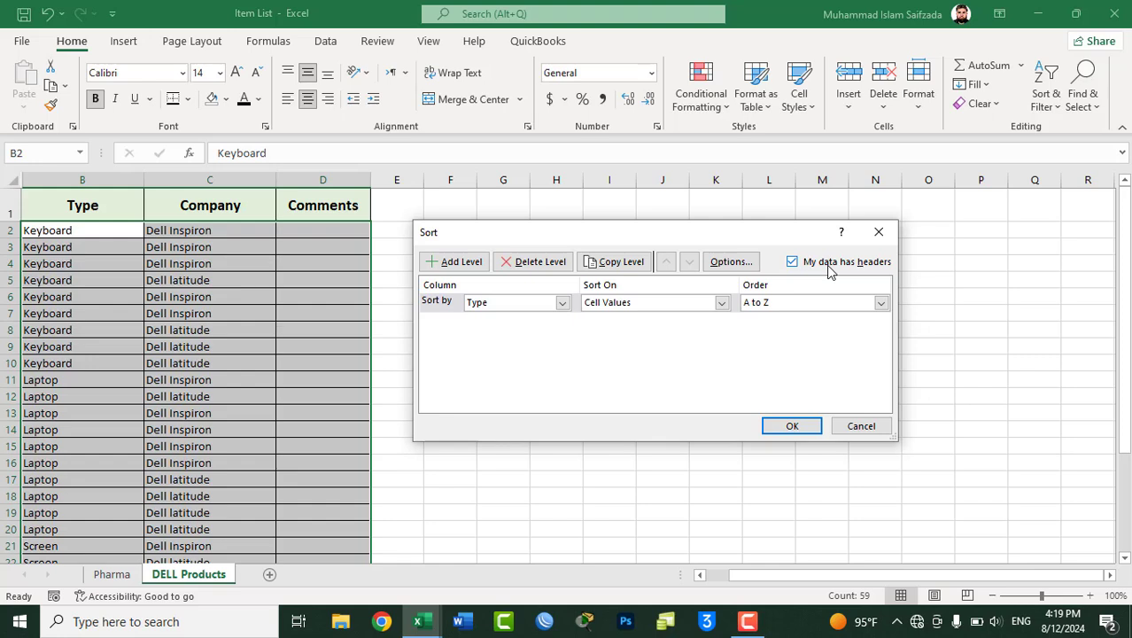
pyautogui.click(828, 265)
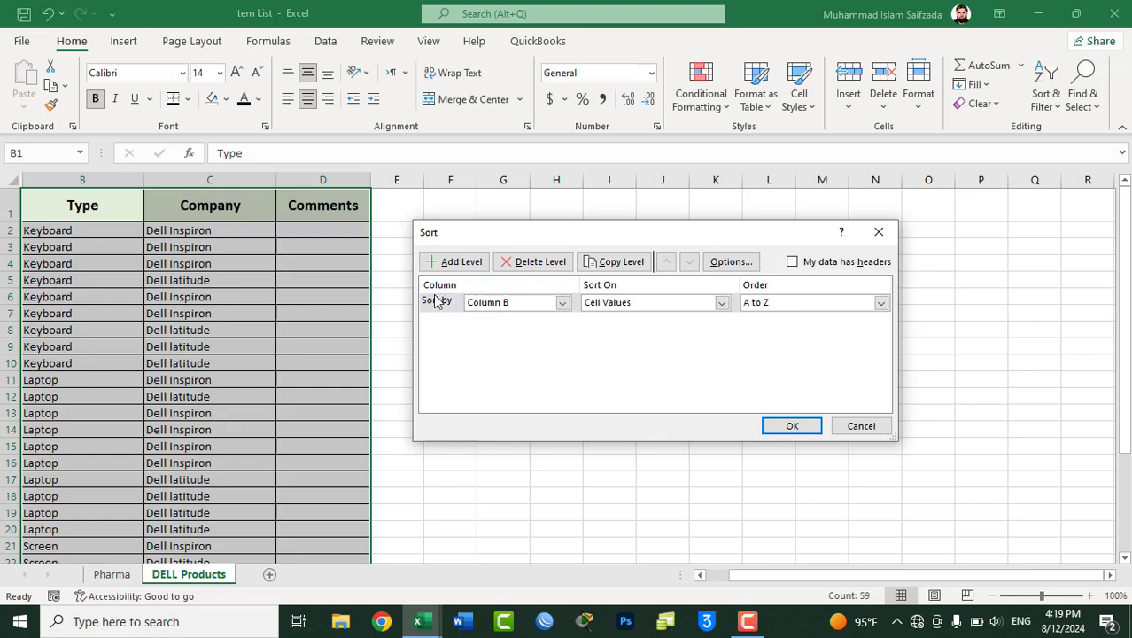
# Apply the headerless sort by Column B on Cell Values, A to Z, and undo it after checking the rows
pyautogui.click(599, 308)
pyautogui.click(608, 317)
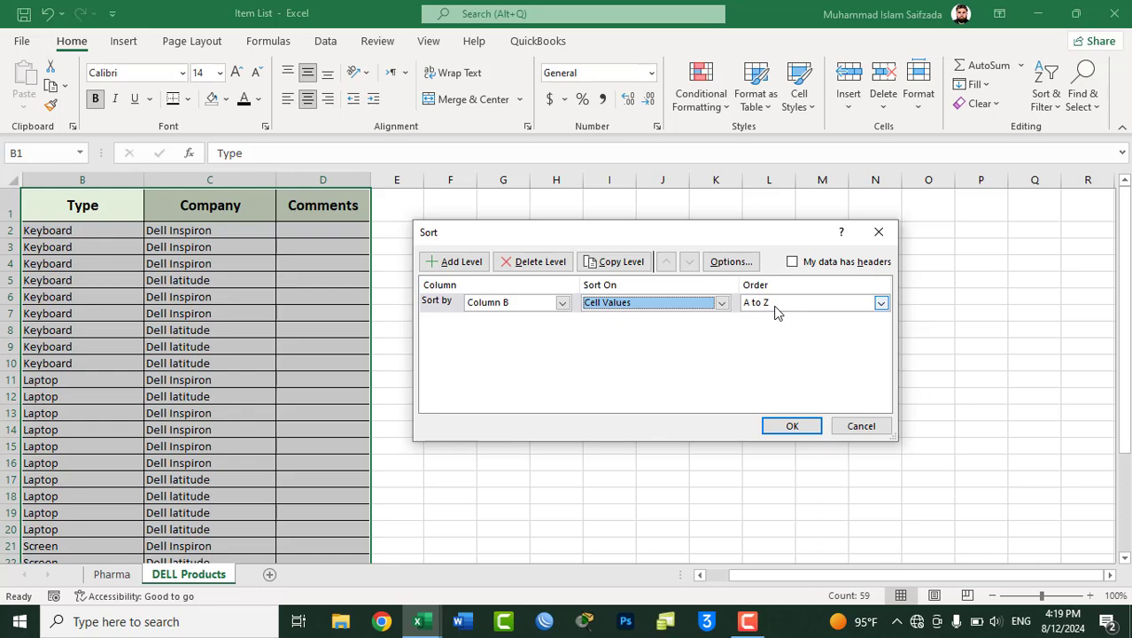
pyautogui.click(791, 426)
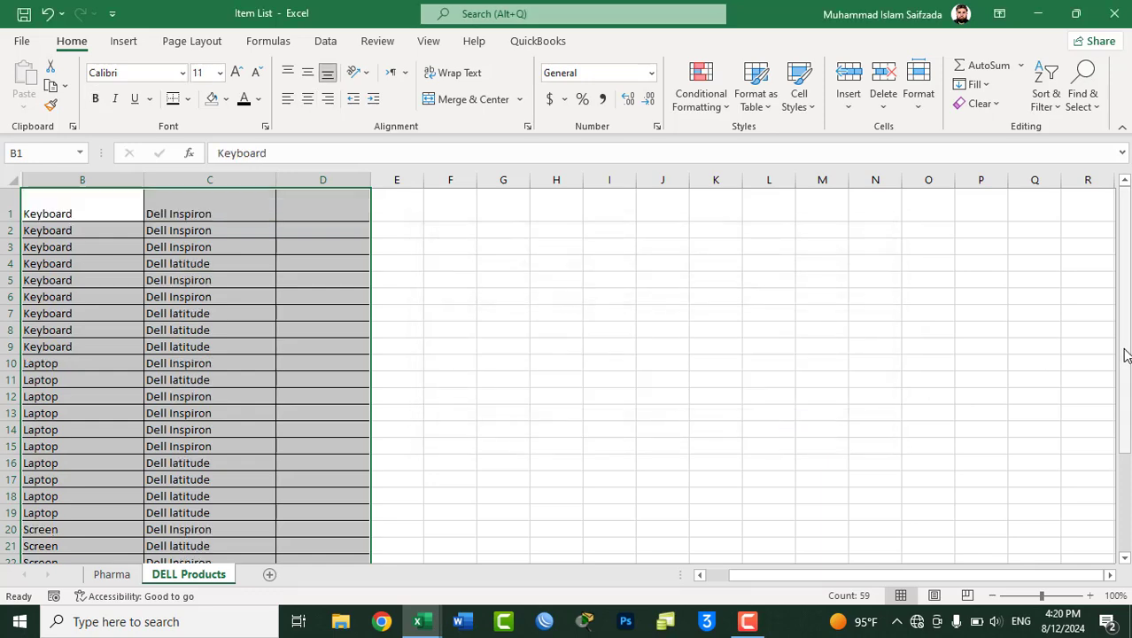
pyautogui.moveTo(1125, 354); pyautogui.dragTo(1127, 226)
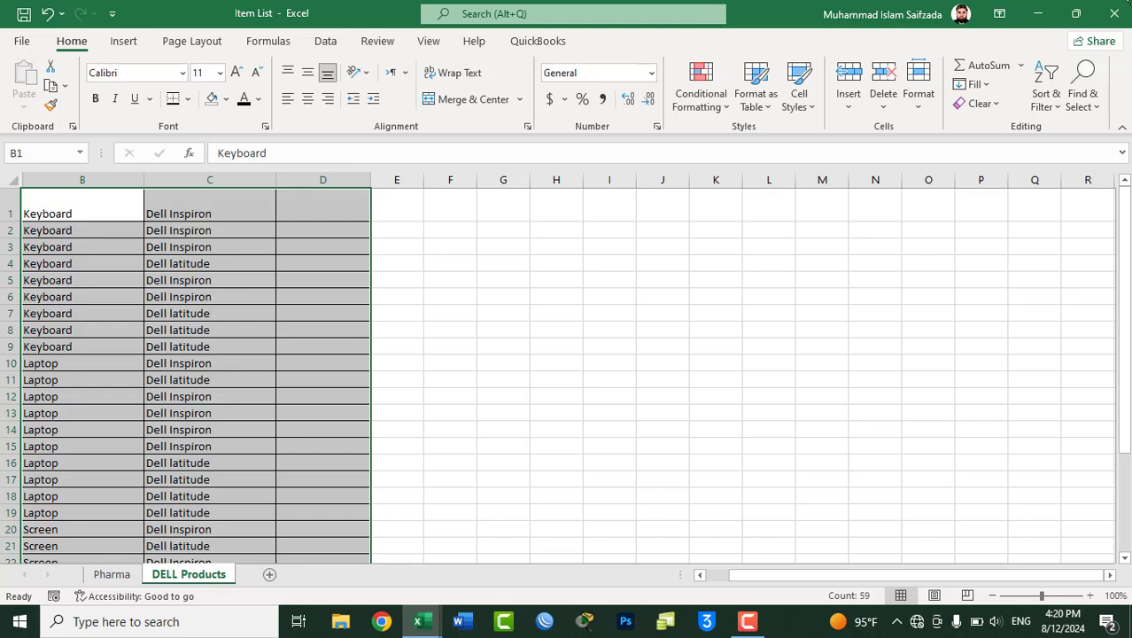
pyautogui.hotkey('ctrl', 'z')
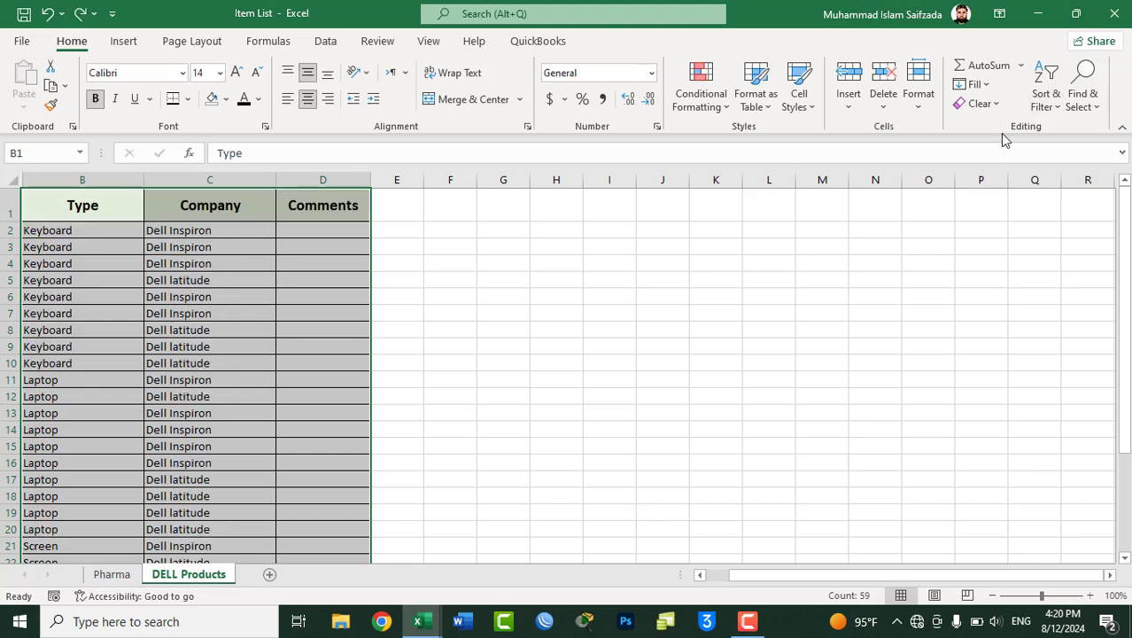
# Apply a custom sort to the table by Type on Cell Values, A to Z, with My data has headers on
pyautogui.click(1046, 93)
pyautogui.click(1056, 177)
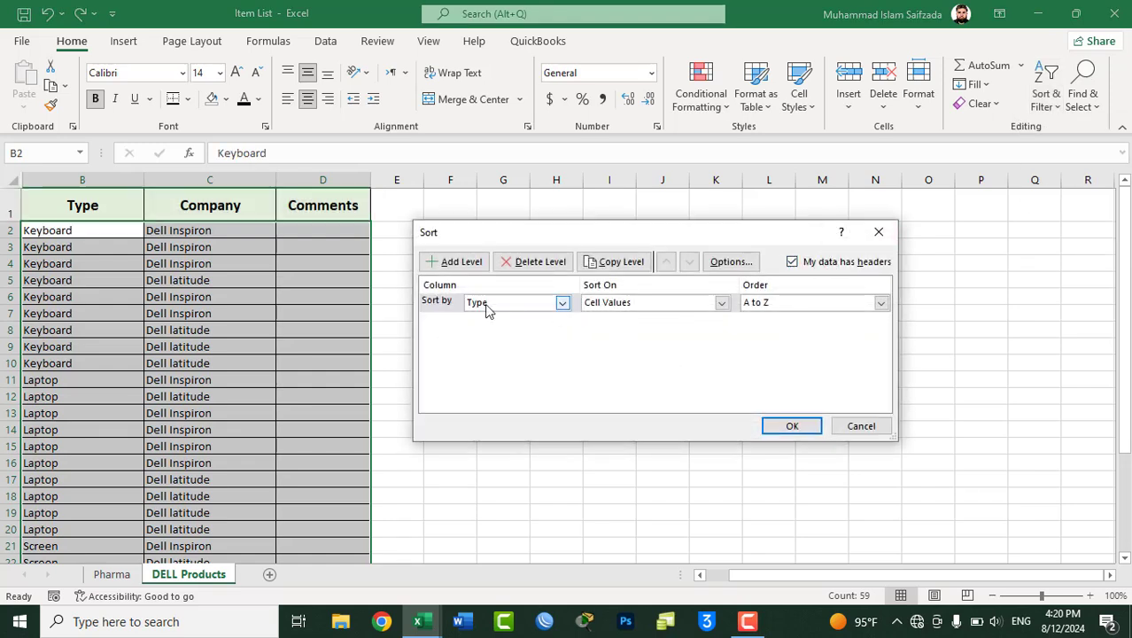
pyautogui.click(788, 426)
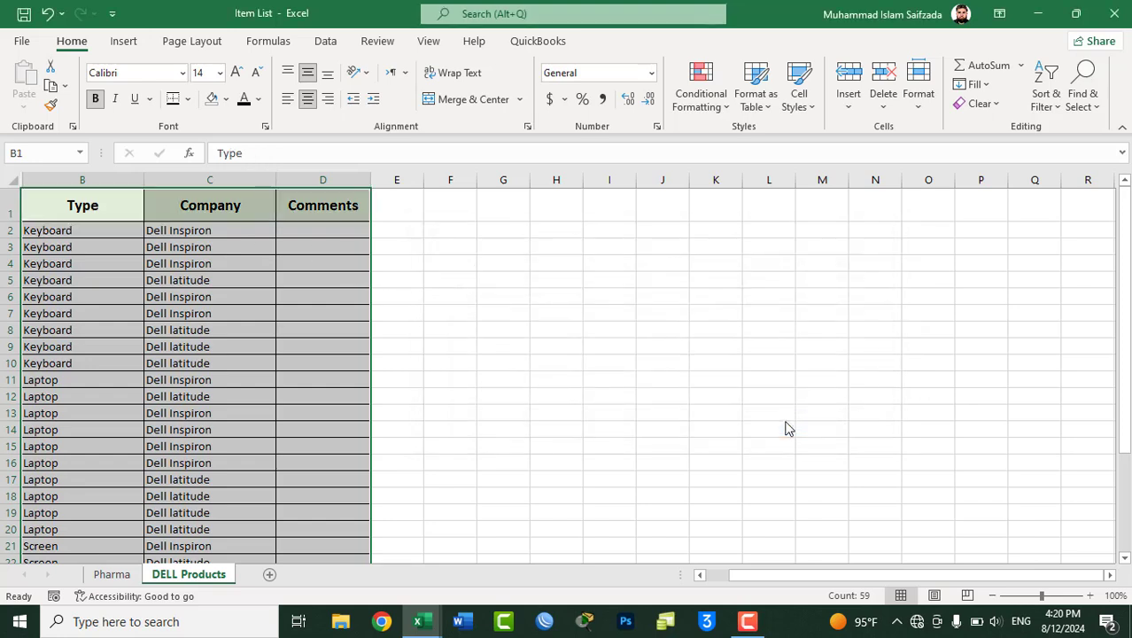
# Apply a custom sort to the table by Type on Cell Values in Z to A order, keeping the header row
pyautogui.click(1046, 93)
pyautogui.click(1046, 175)
pyautogui.click(803, 304)
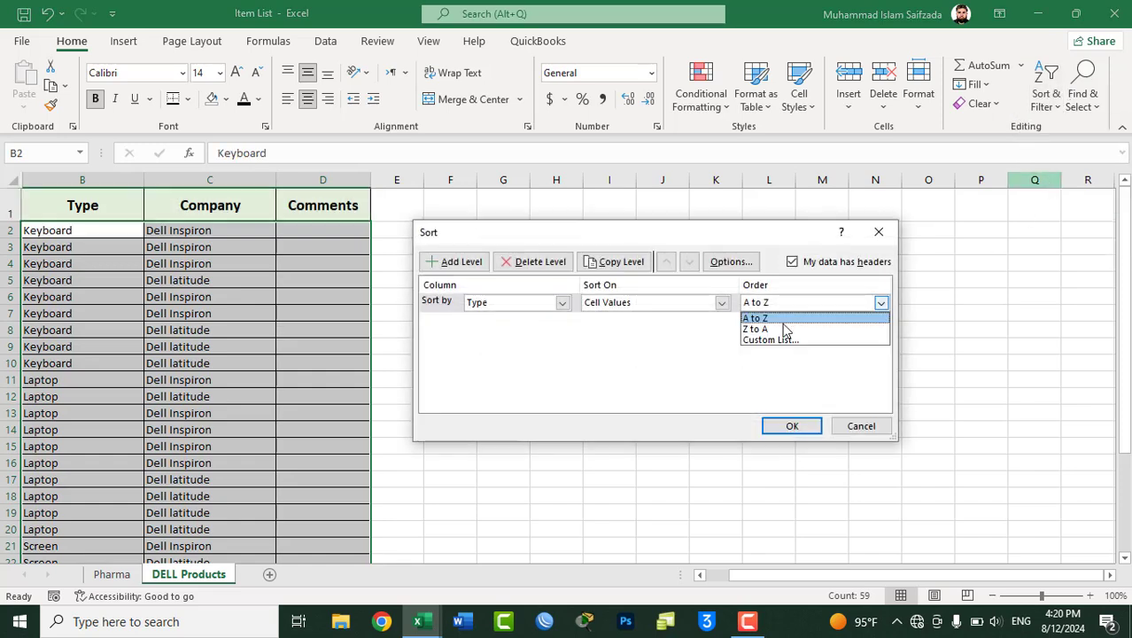
pyautogui.click(786, 327)
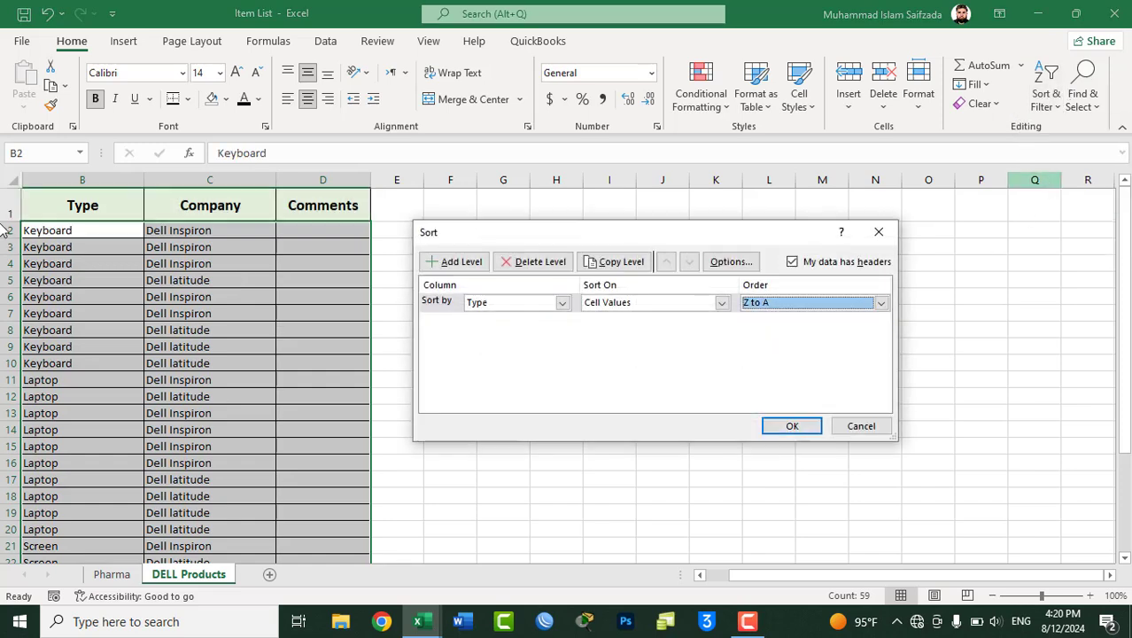
pyautogui.click(795, 427)
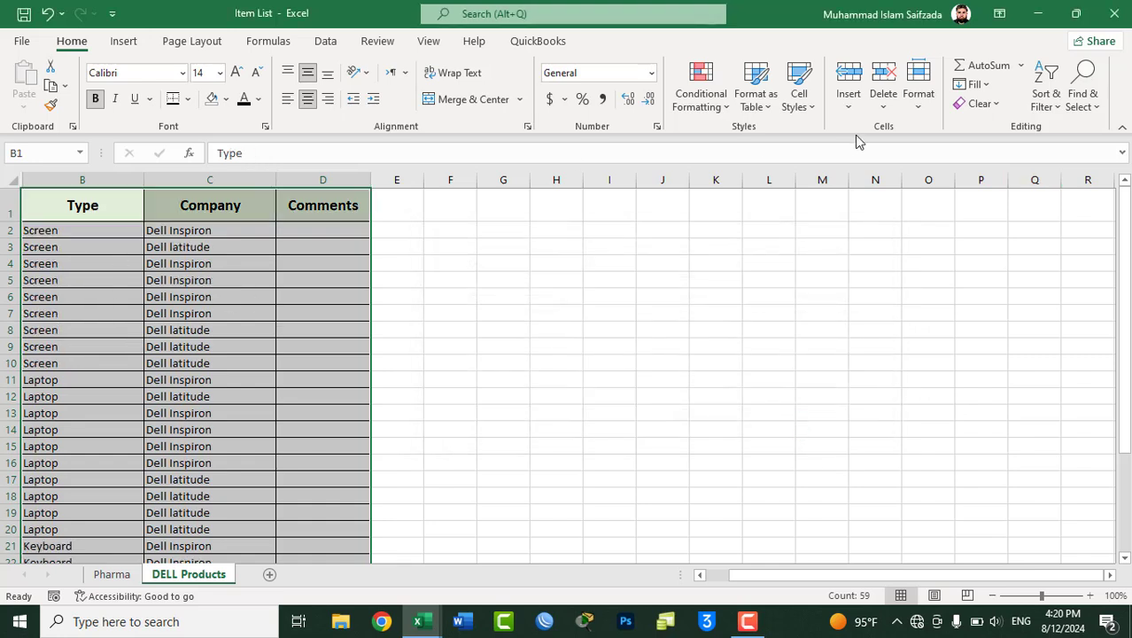
# Set the custom sort by Type on Cell Values back to A to Z order and apply it
pyautogui.click(1046, 93)
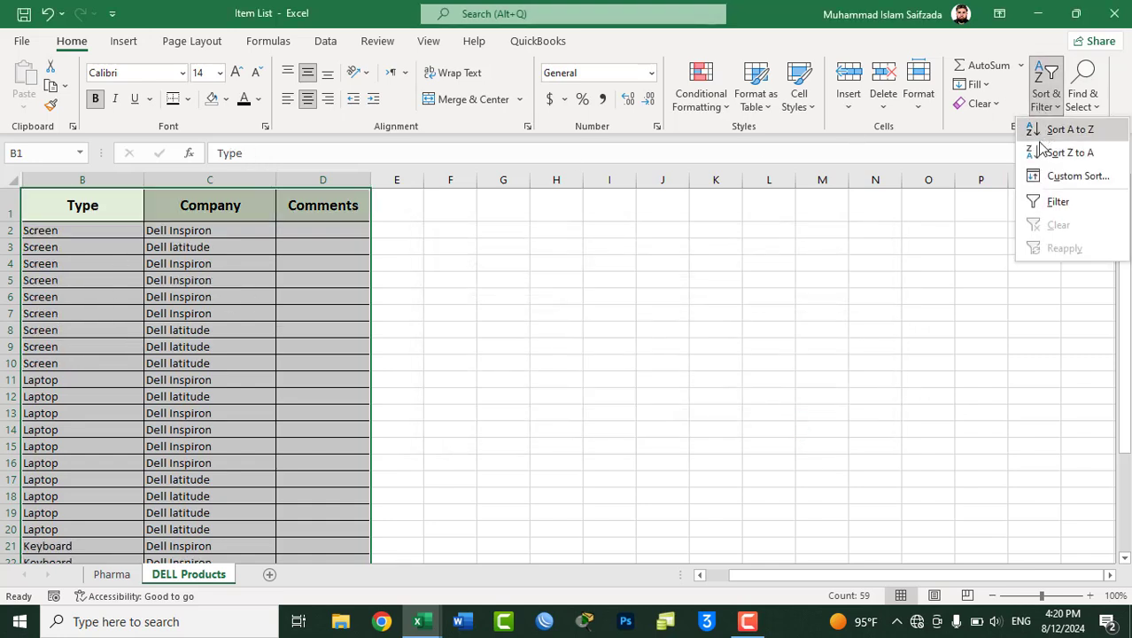
pyautogui.click(1075, 177)
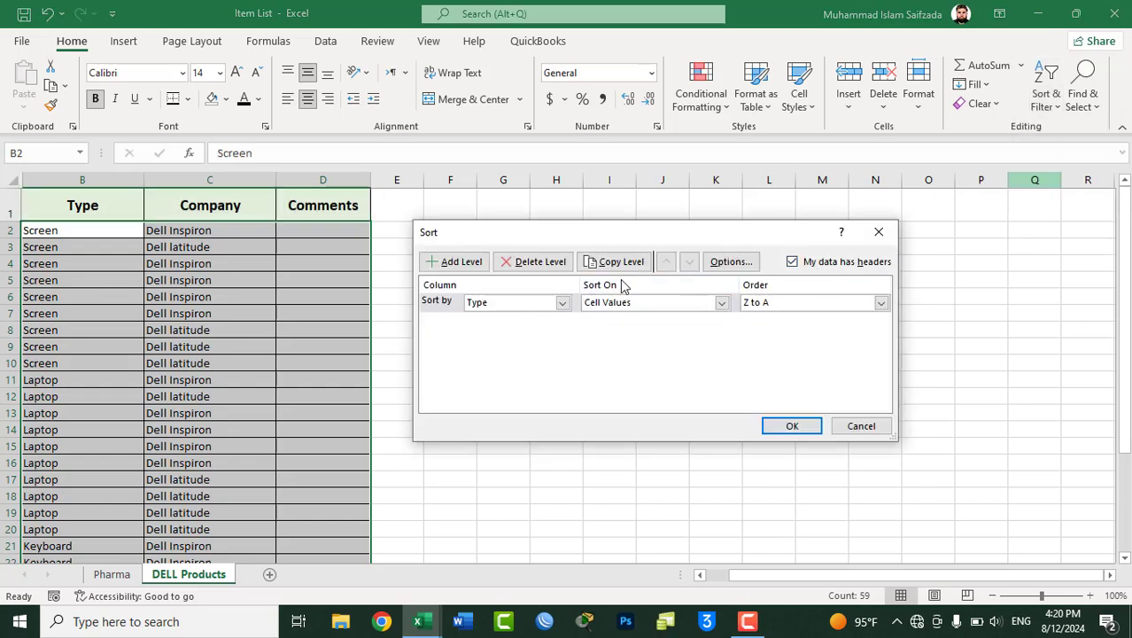
pyautogui.click(880, 302)
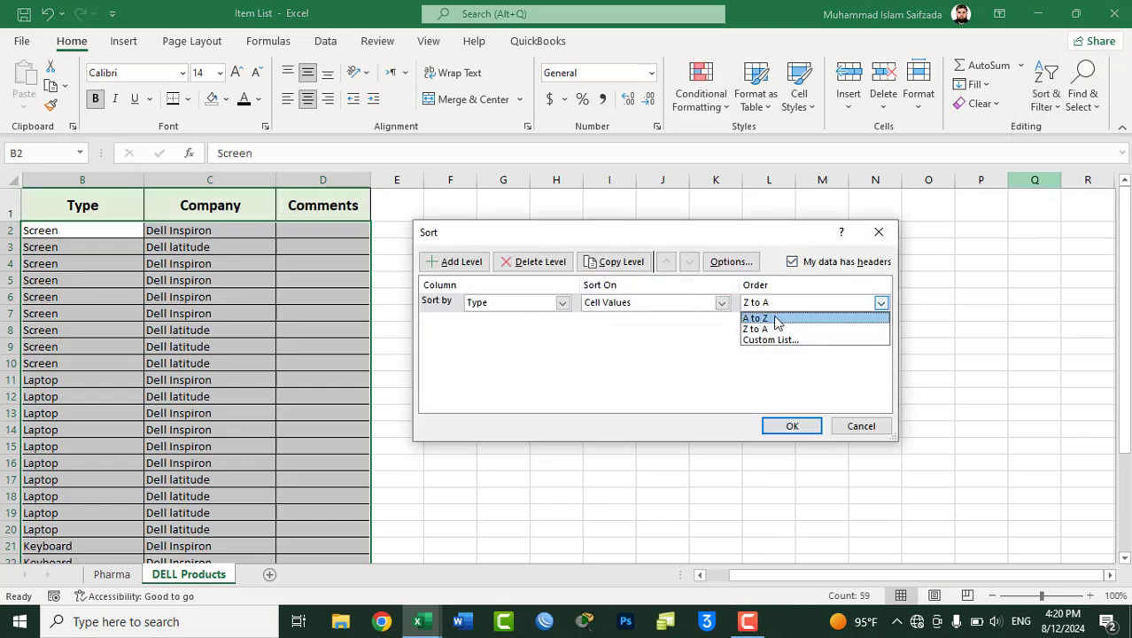
pyautogui.click(775, 319)
pyautogui.click(791, 425)
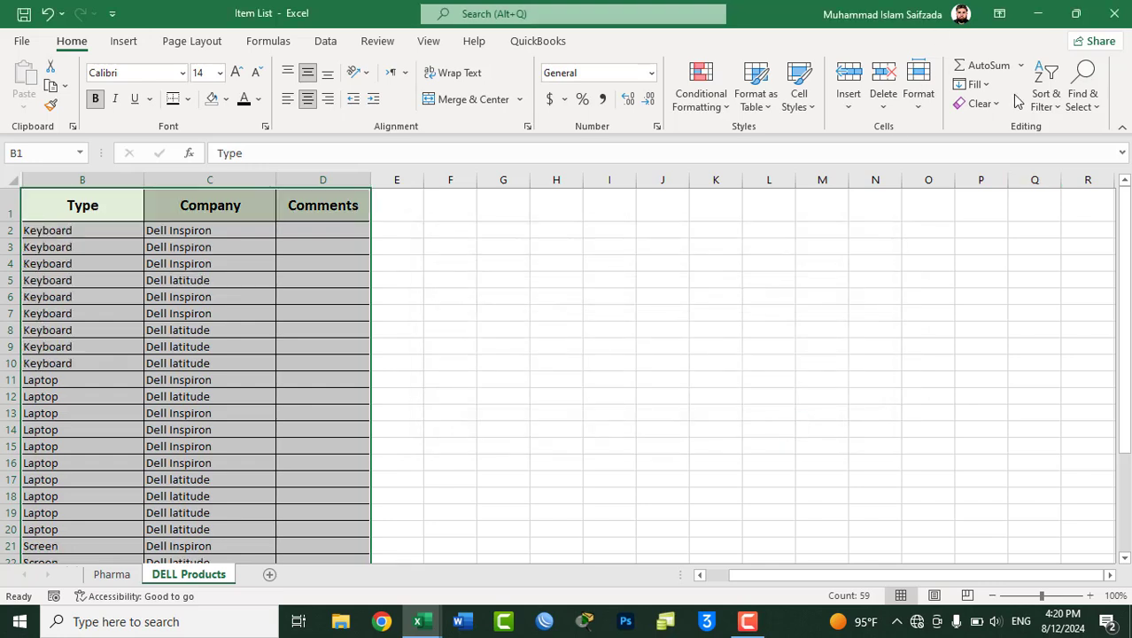
# Examine the case sensitivity and orientation settings in the custom sort's options, and close both dialogs without changes
pyautogui.click(1045, 95)
pyautogui.click(1063, 177)
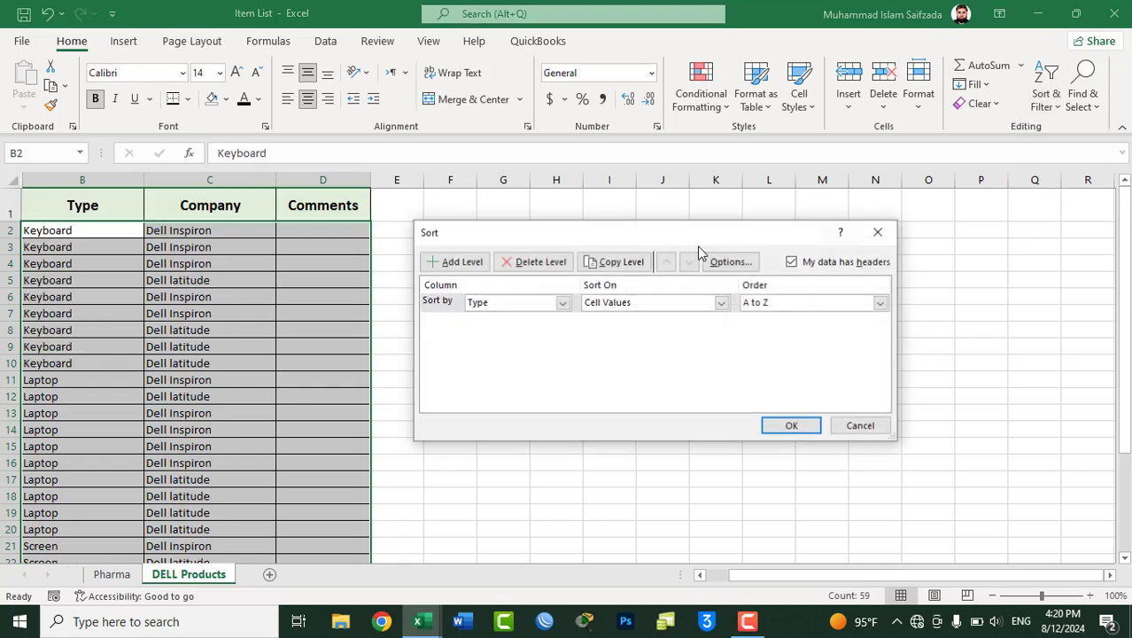
pyautogui.click(721, 261)
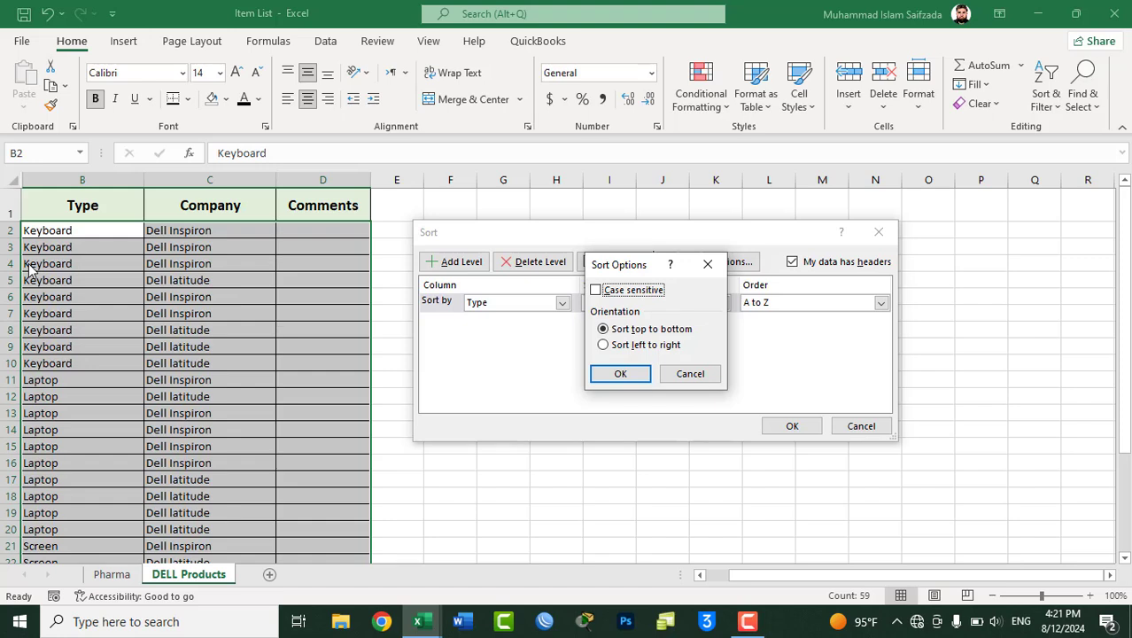
pyautogui.click(690, 372)
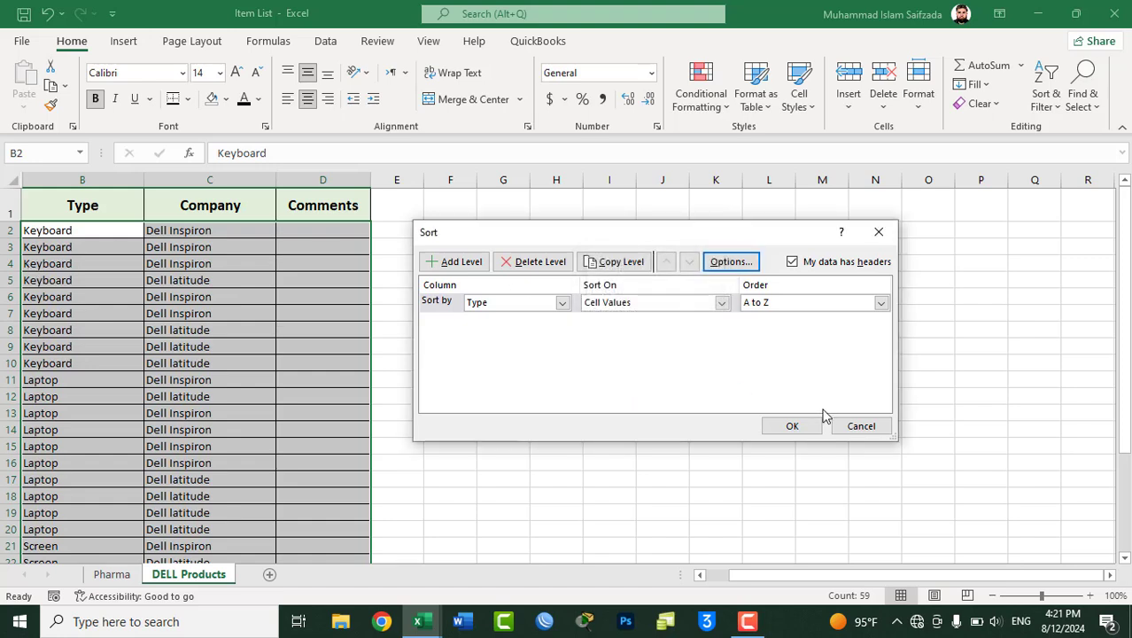
pyautogui.click(857, 426)
# Change the Type entries in cells B4 and B5 to lowercase "keyboard"
pyautogui.doubleClick(30, 263)
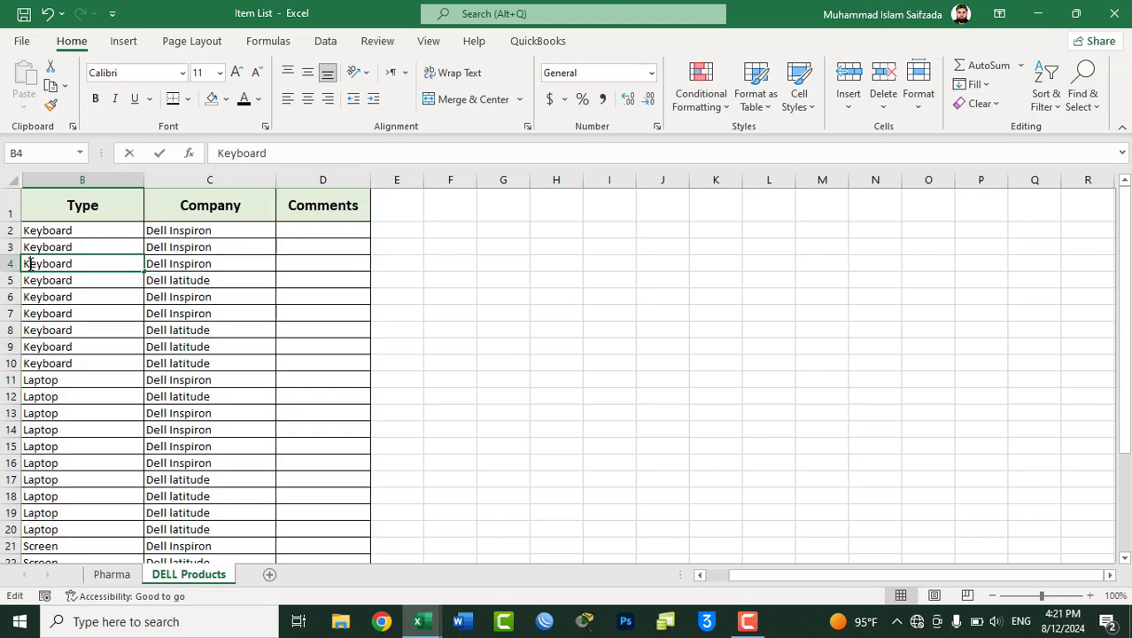
pyautogui.press('BackSpace')
pyautogui.write('k')
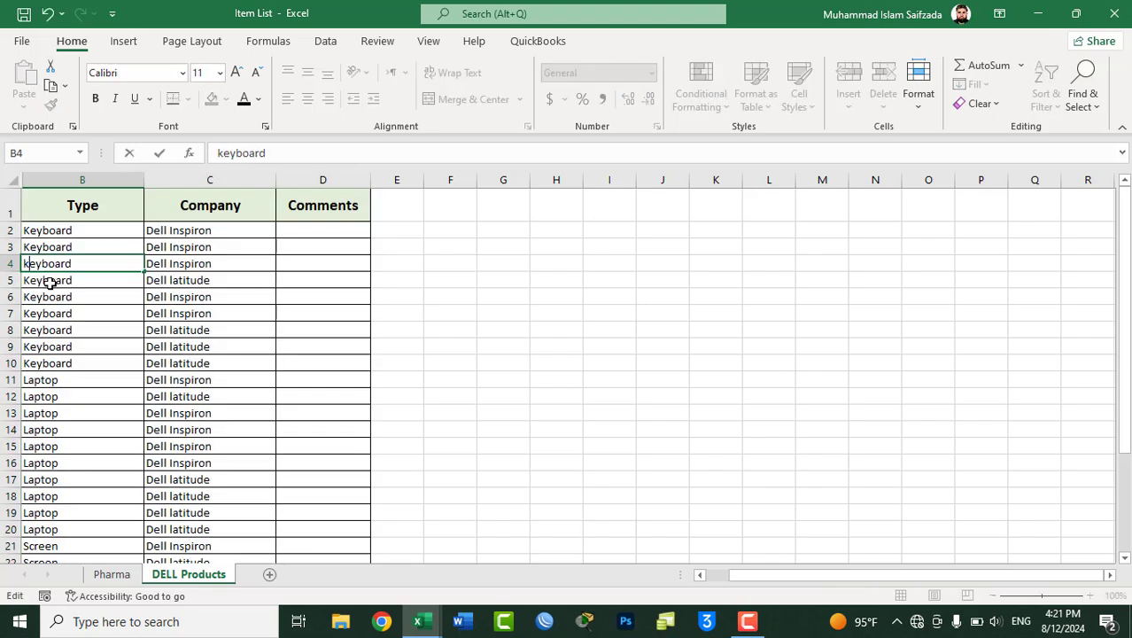
pyautogui.press('Return')
pyautogui.doubleClick(26, 280)
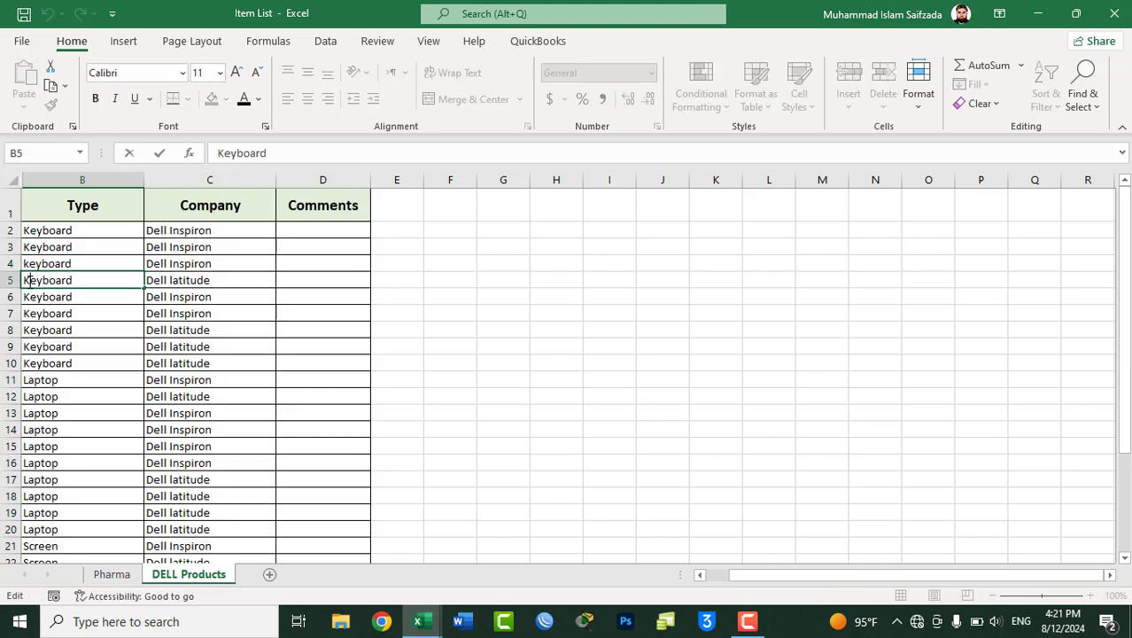
pyautogui.press('BackSpace')
pyautogui.write('k')
pyautogui.press('Return')
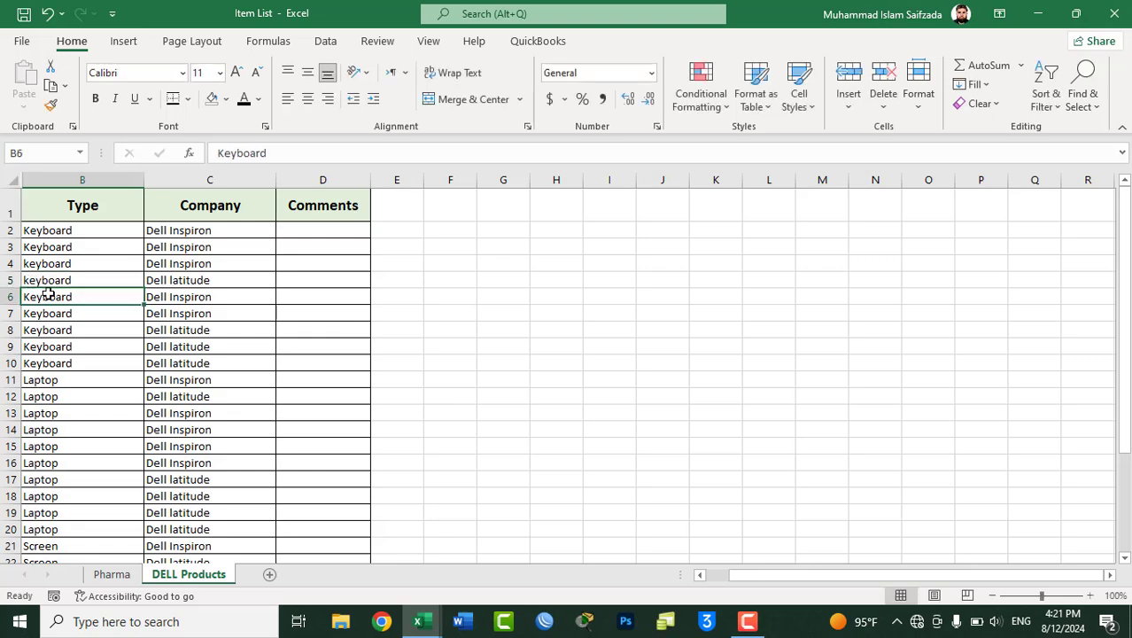
# Change the Type entry in cell B6 to lowercase "keyboard"
pyautogui.hotkey('ctrl', 'Down')
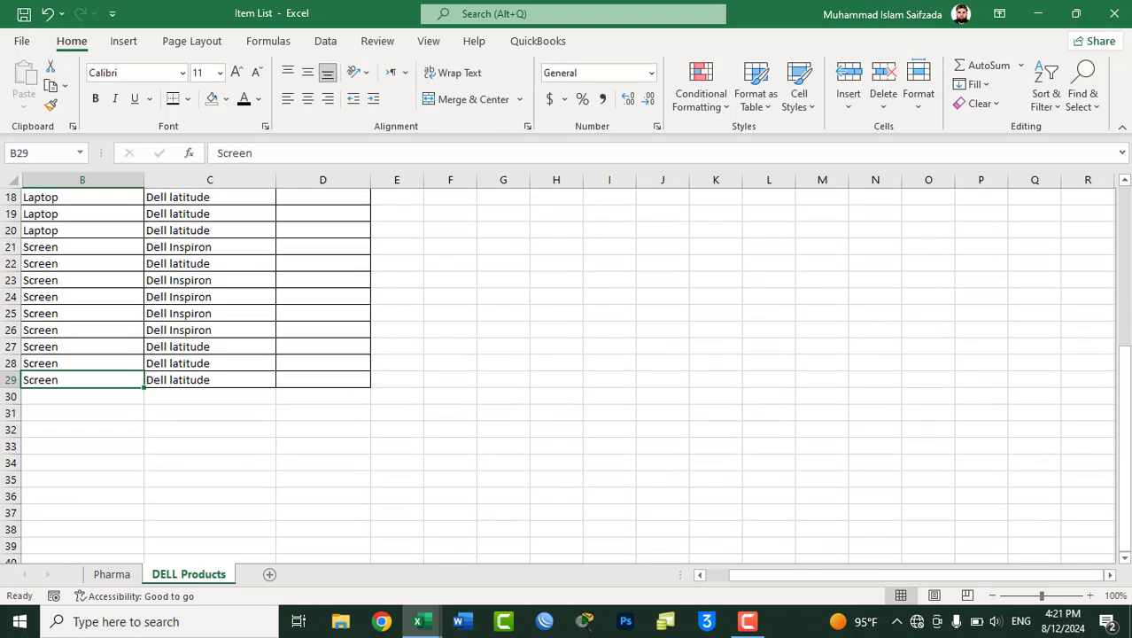
pyautogui.moveTo(1124, 394); pyautogui.dragTo(1123, 386)
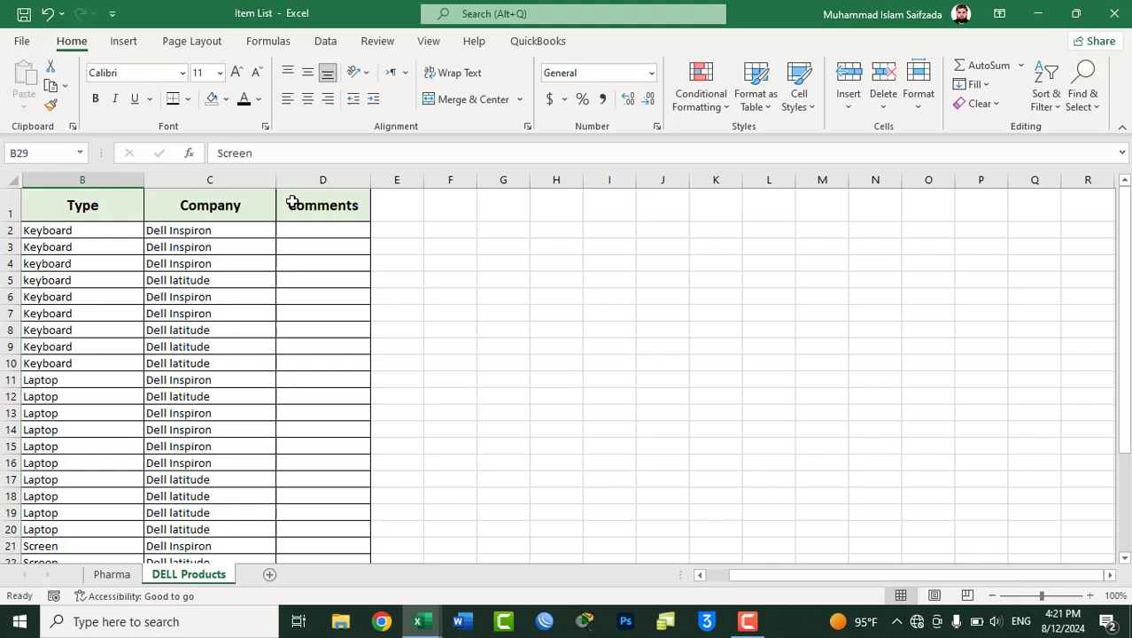
pyautogui.doubleClick(24, 296)
pyautogui.press('Delete')
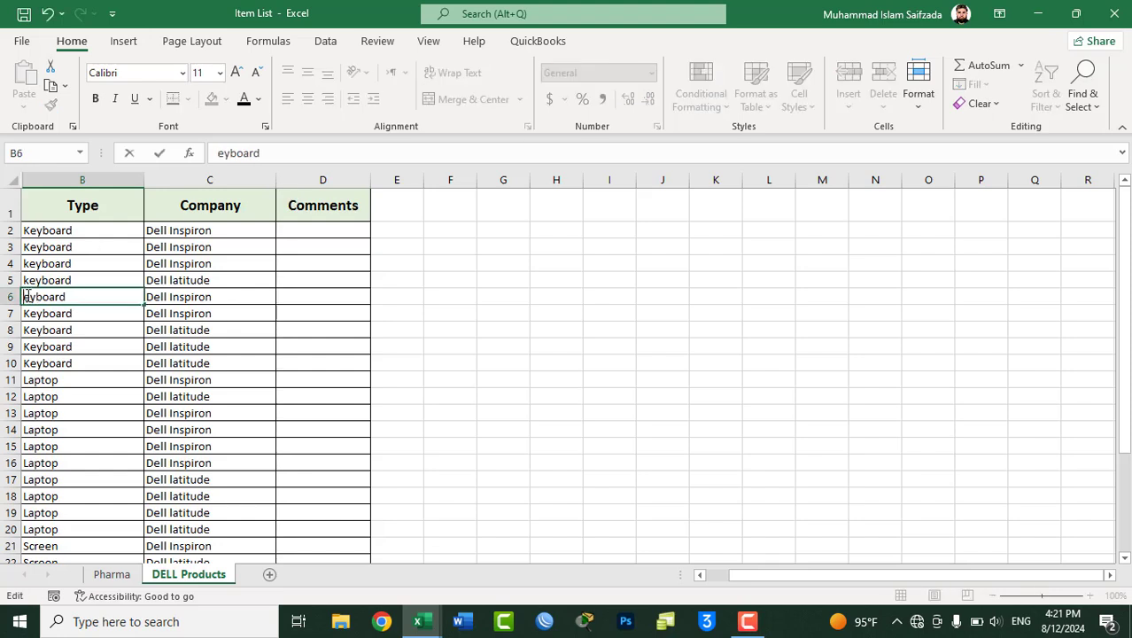
pyautogui.write('k')
pyautogui.press('Return')
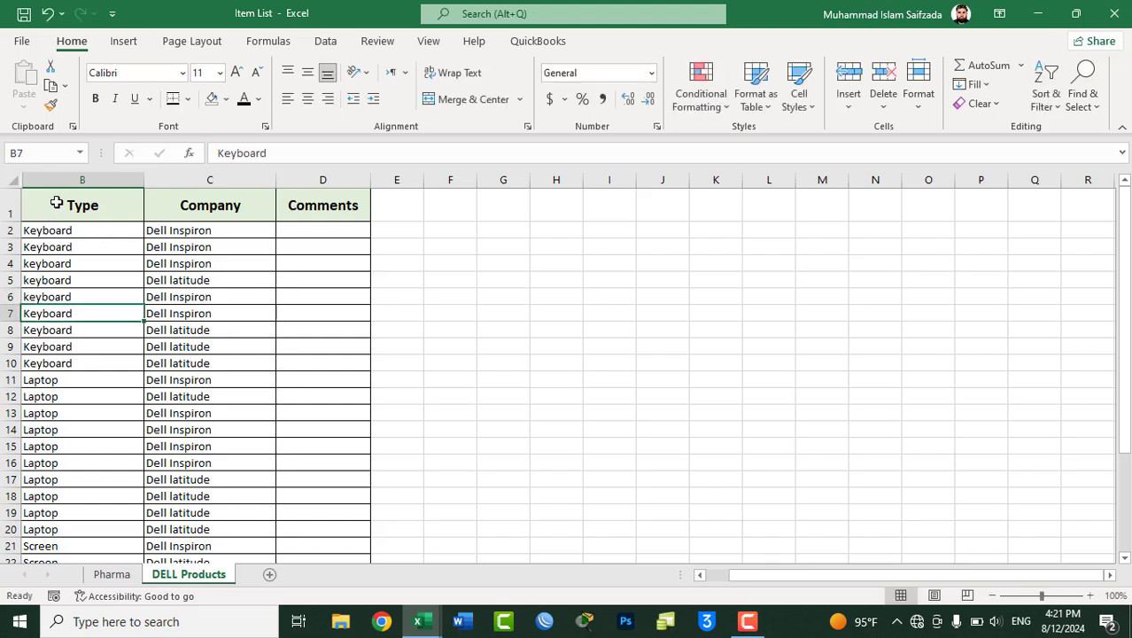
# Apply a case-sensitive custom sort to the DELL Products table by Type on Cell Values, A to Z
pyautogui.moveTo(56, 197); pyautogui.dragTo(293, 529)
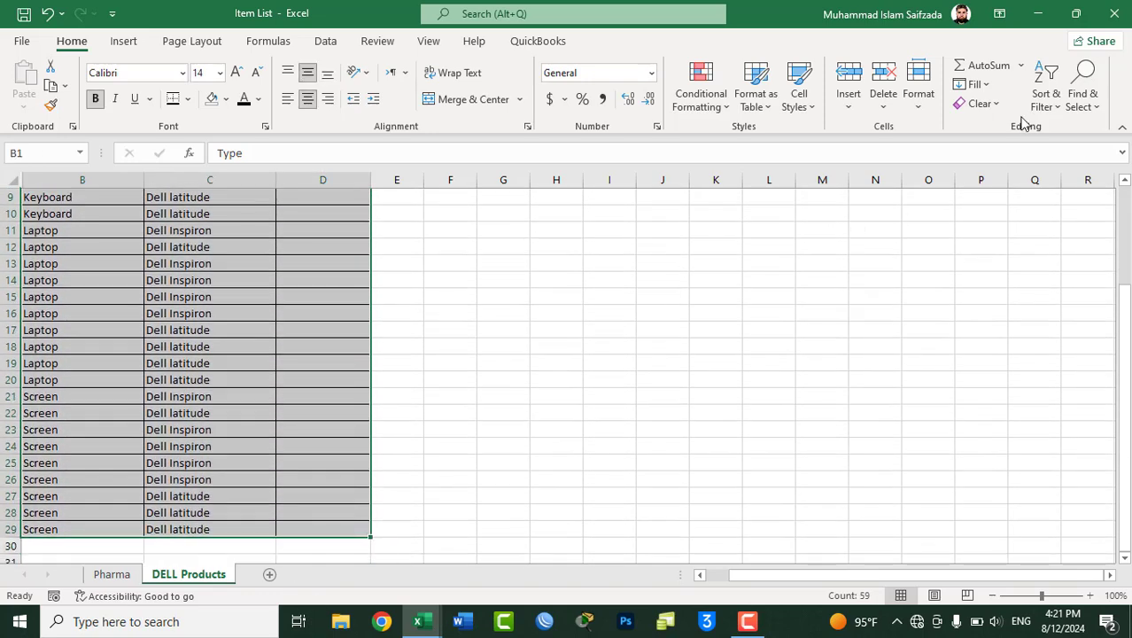
pyautogui.click(1046, 97)
pyautogui.click(1048, 180)
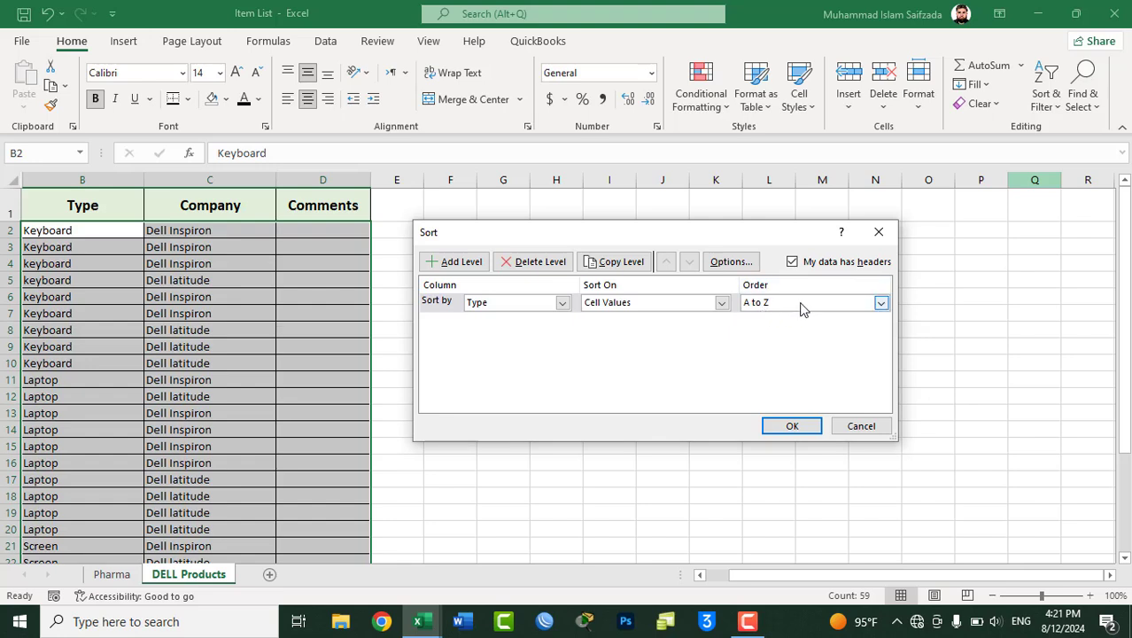
pyautogui.click(731, 261)
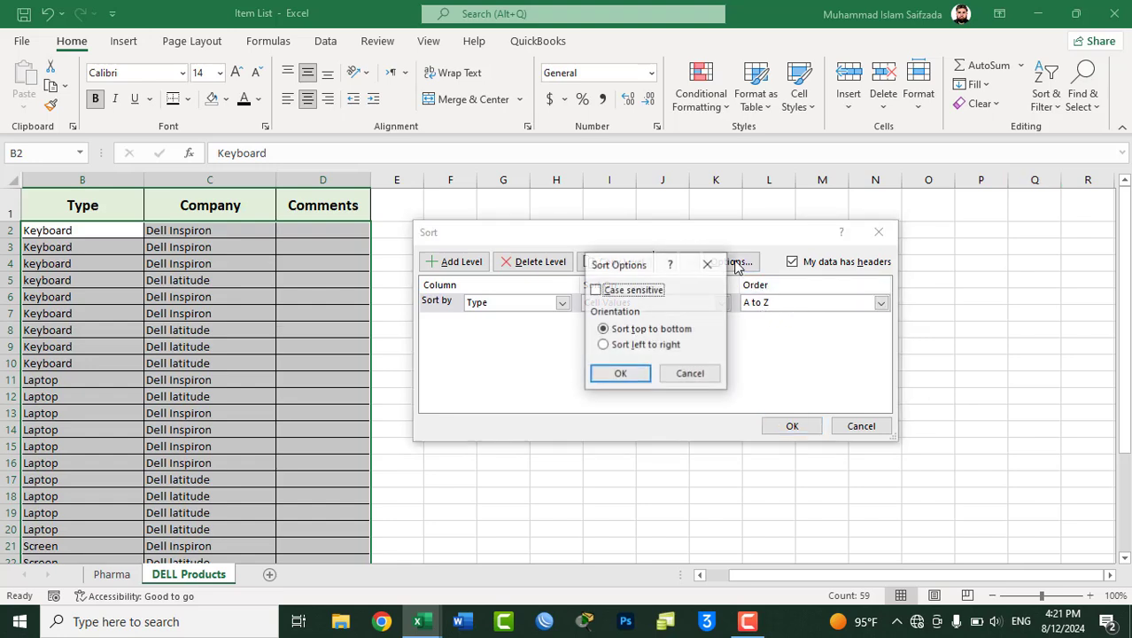
pyautogui.click(625, 295)
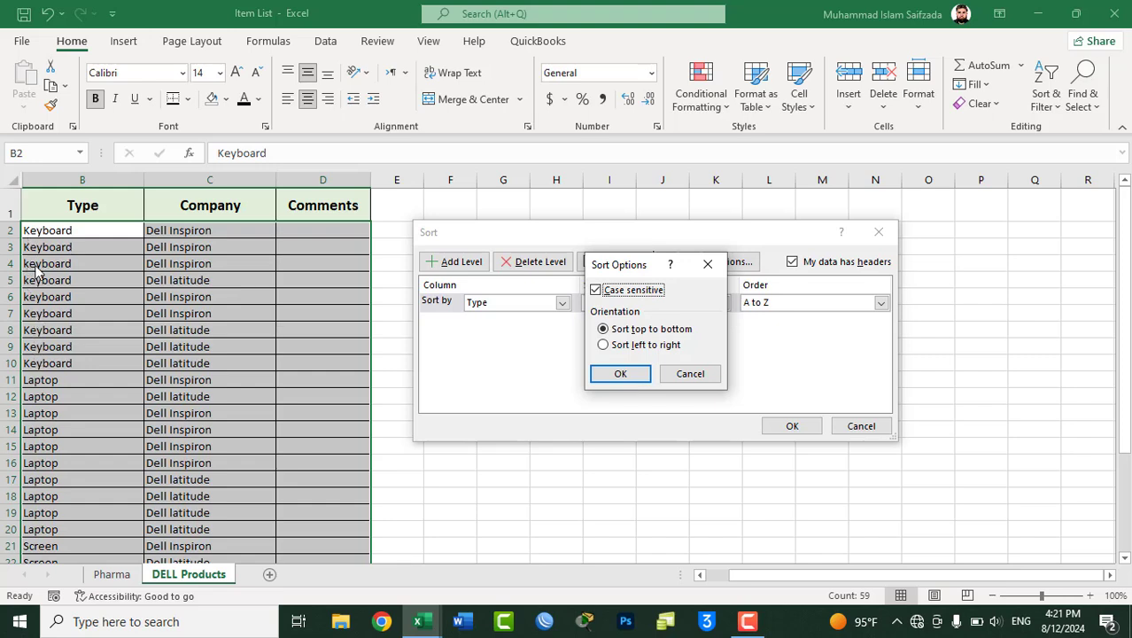
pyautogui.click(620, 373)
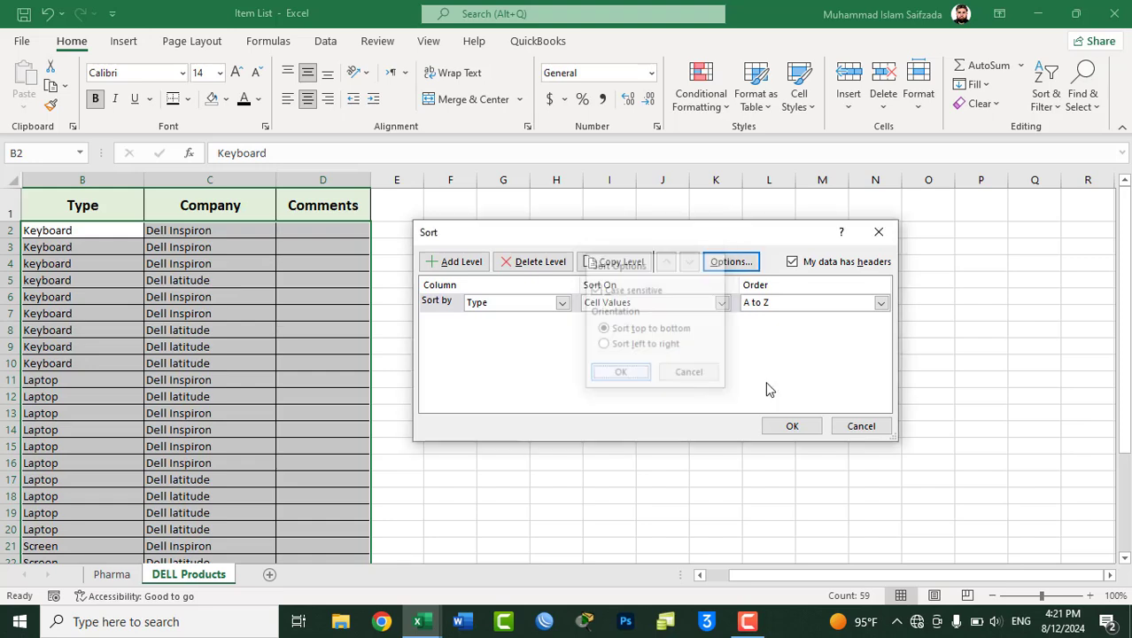
pyautogui.click(802, 425)
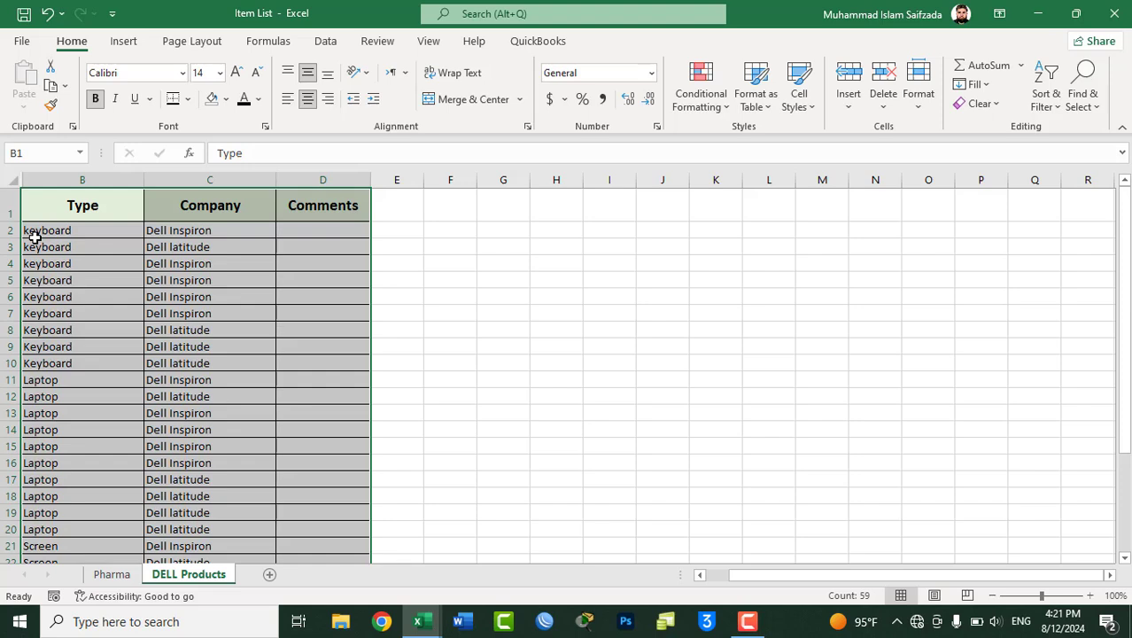
# Turn off case sensitivity in the custom sort's options and reapply the sort by Type, A to Z
pyautogui.click(1045, 98)
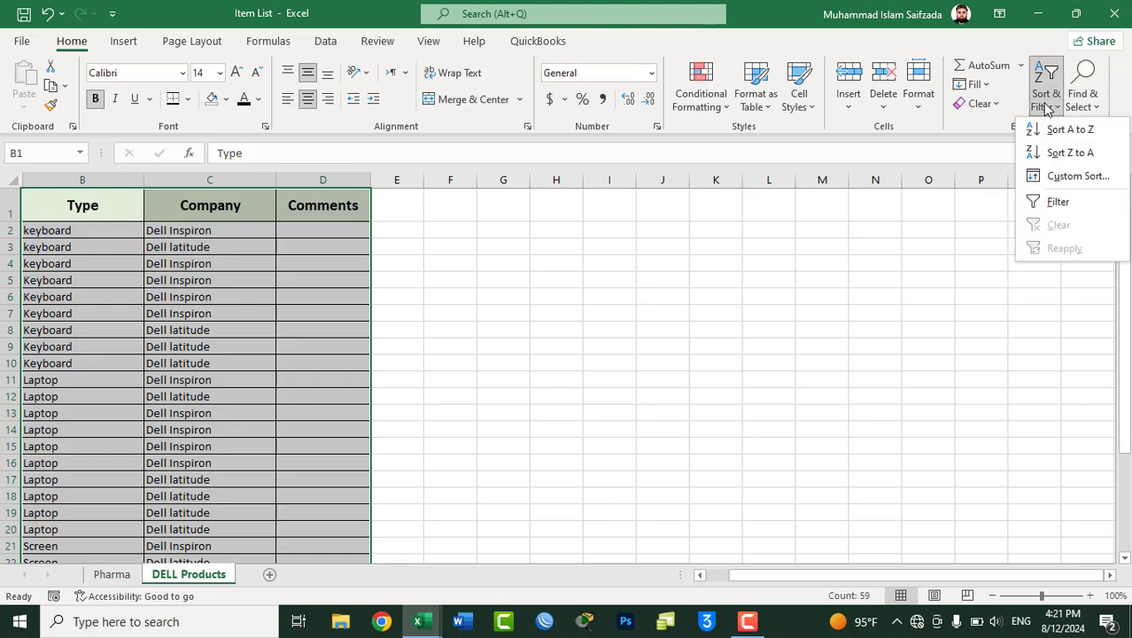
pyautogui.click(1054, 175)
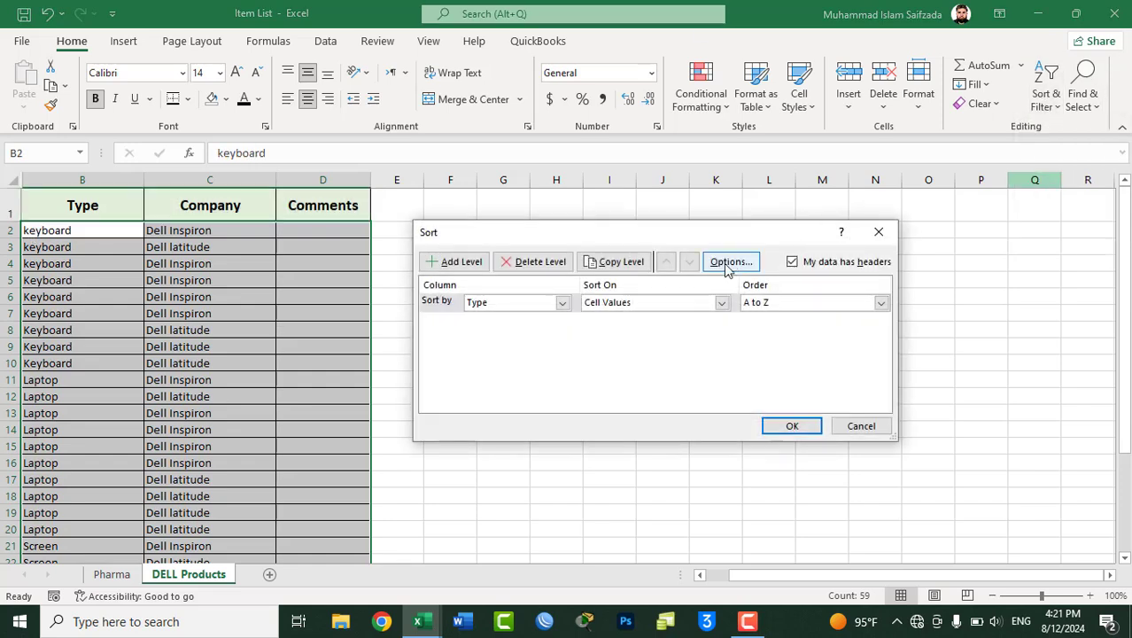
pyautogui.click(728, 263)
pyautogui.click(628, 290)
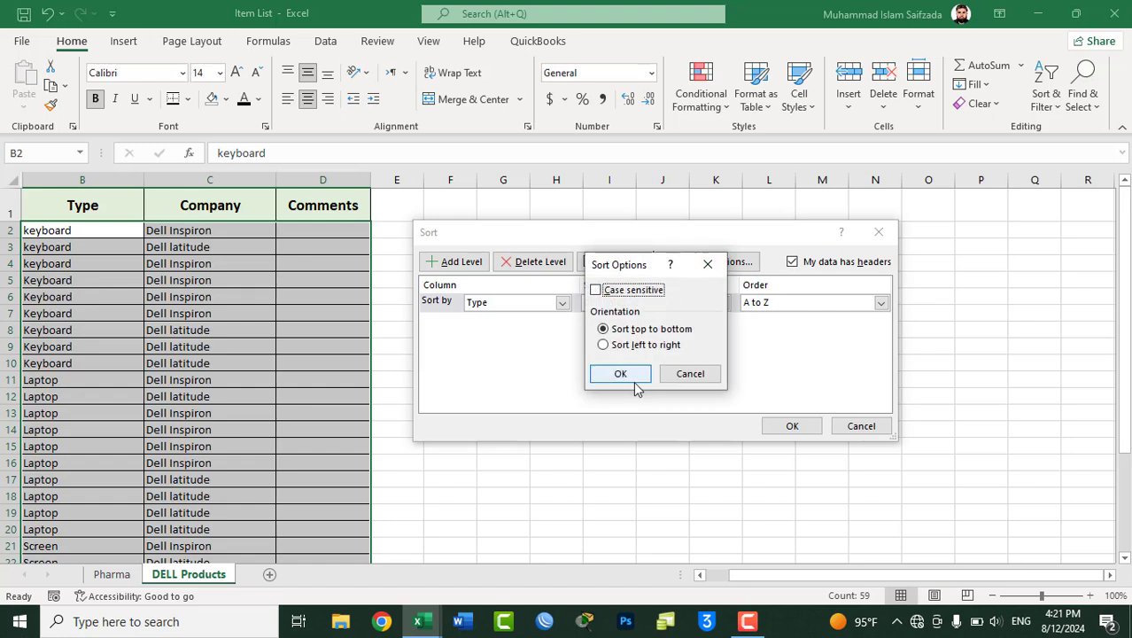
pyautogui.click(634, 379)
pyautogui.click(792, 425)
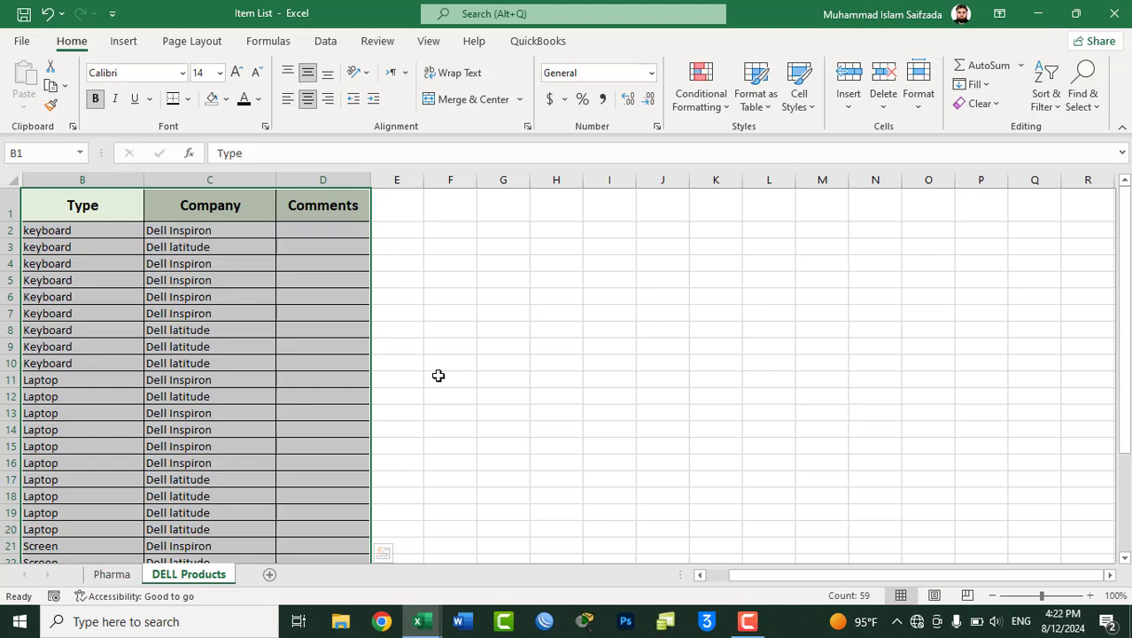
# Undo the case-sensitive sorting, and sort the original rows by Type, A to Z, with case sensitivity off
pyautogui.hotkey('ctrl', 'z')
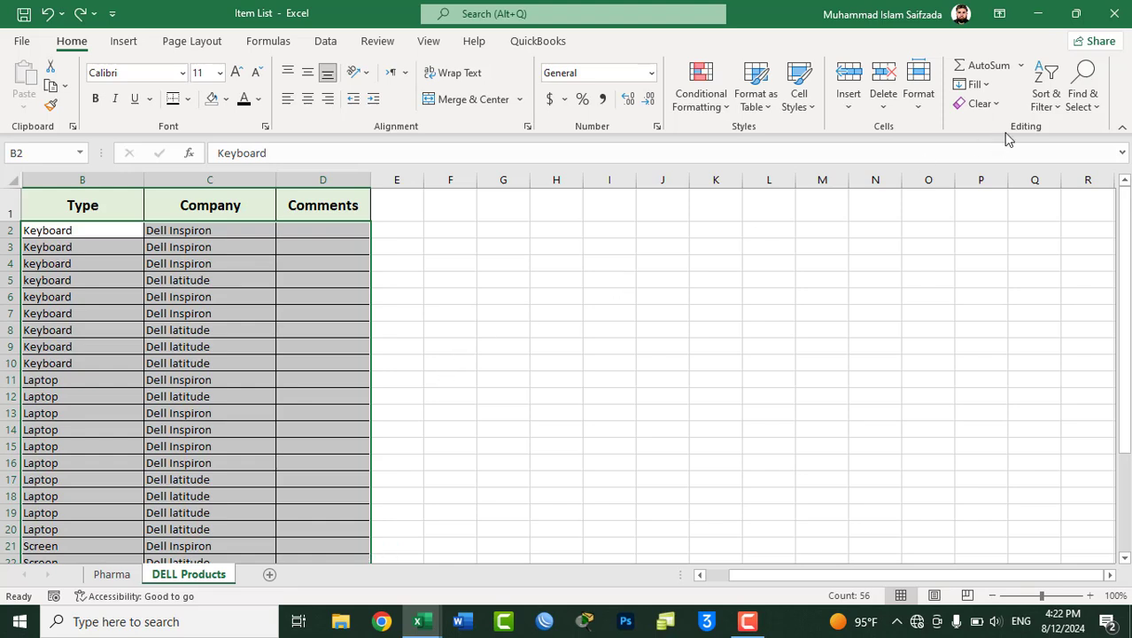
pyautogui.click(1045, 113)
pyautogui.click(1053, 177)
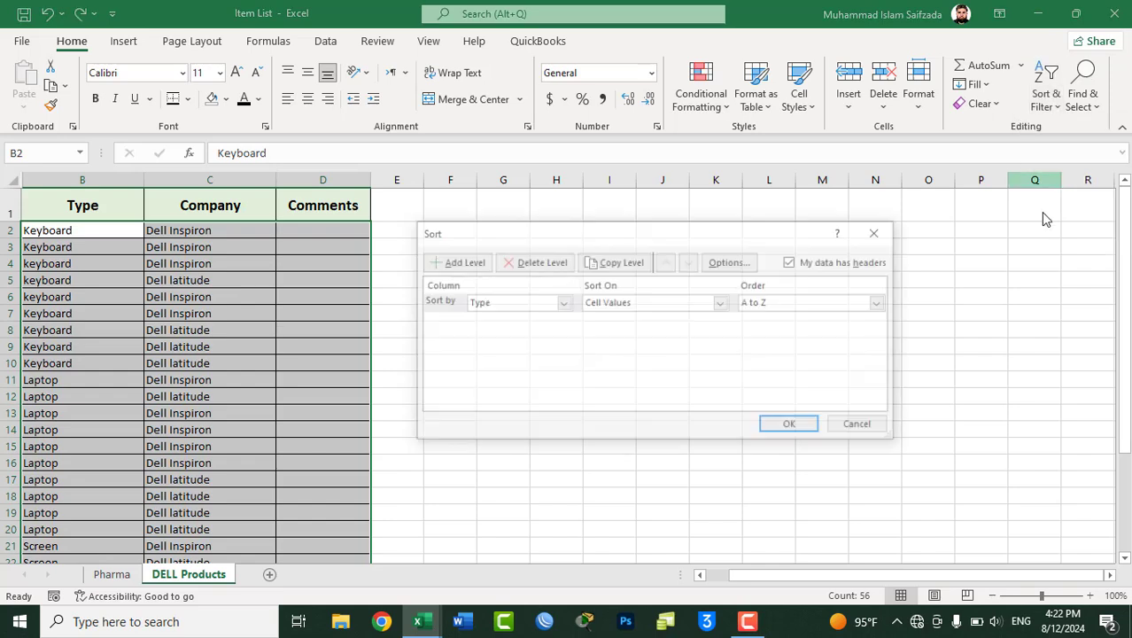
pyautogui.click(728, 262)
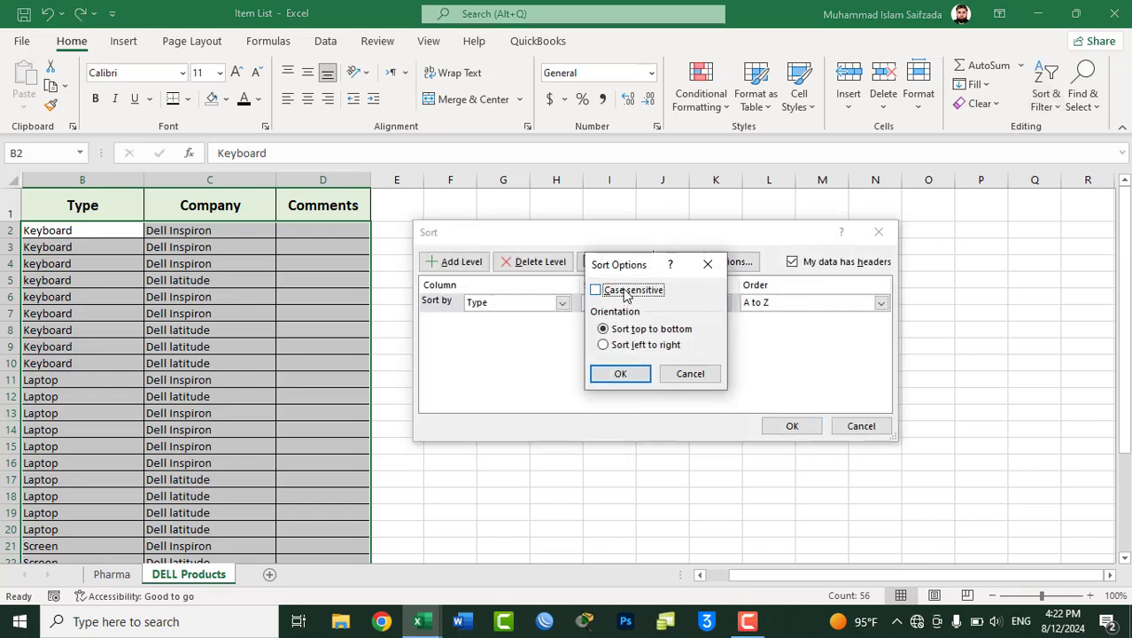
pyautogui.click(619, 373)
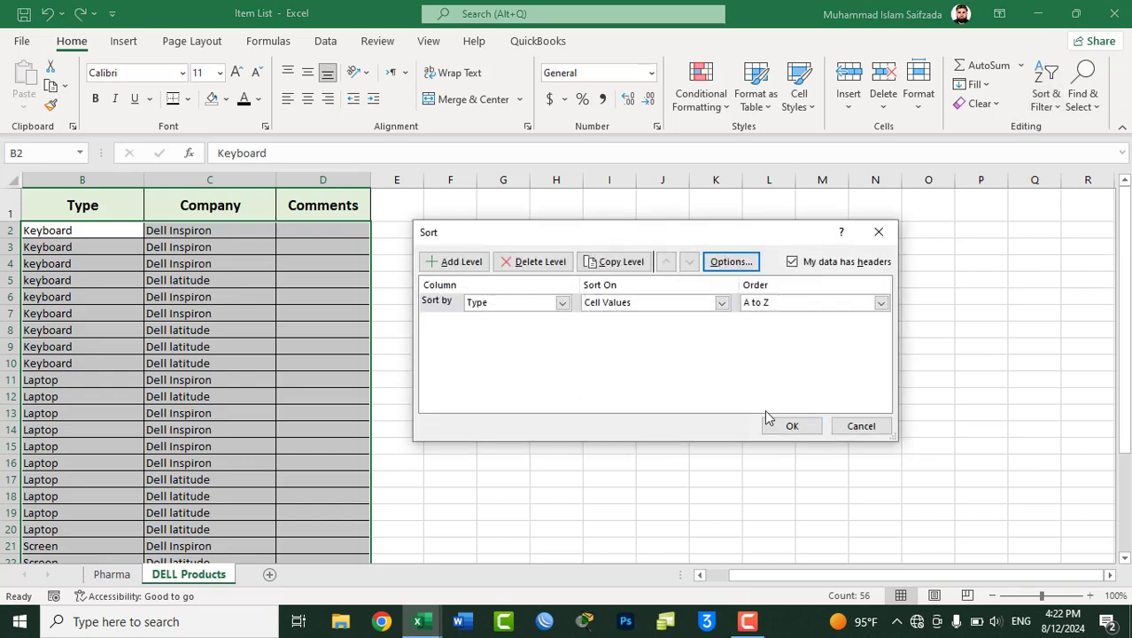
pyautogui.click(786, 428)
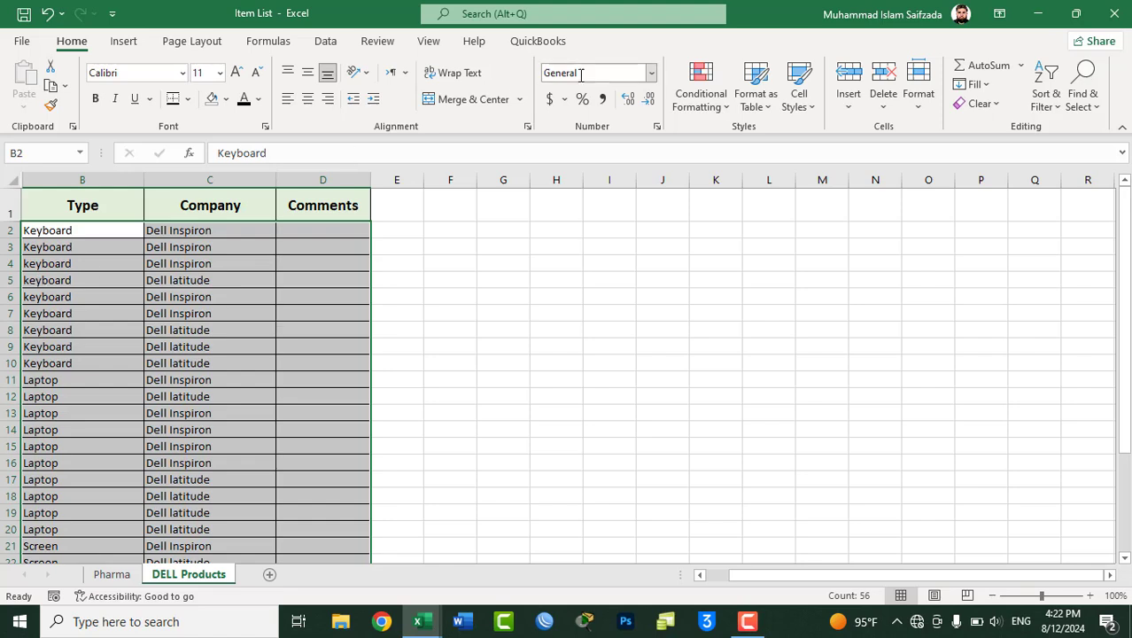
# Examine the case sensitivity and top-to-bottom orientation options of the table's custom sort, and close both dialogs without changes
pyautogui.click(1046, 89)
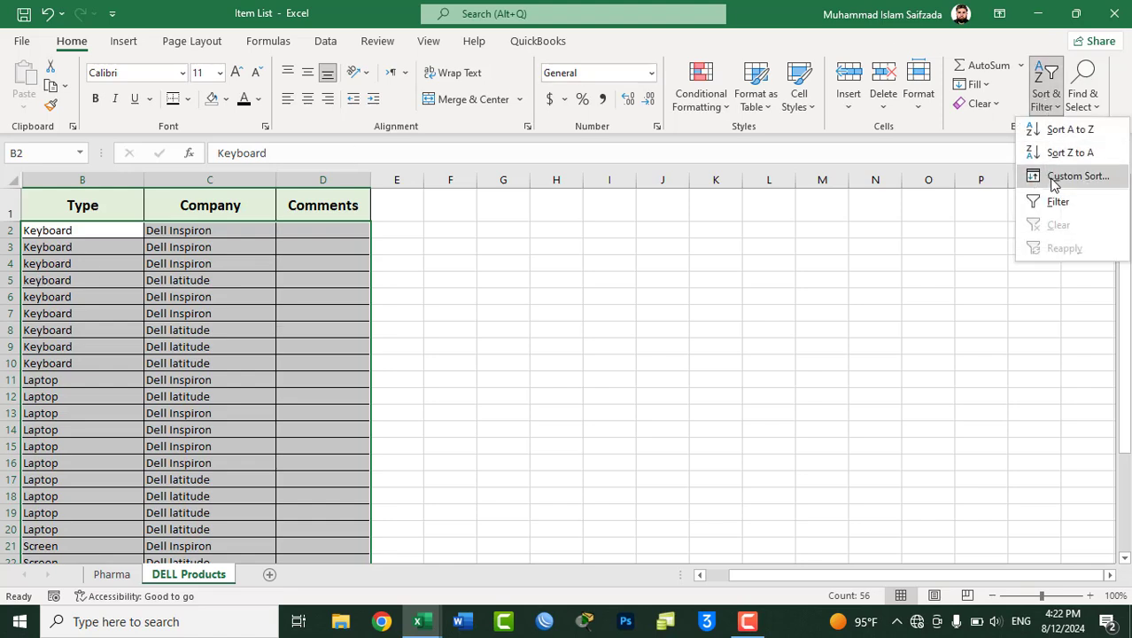
pyautogui.click(1053, 176)
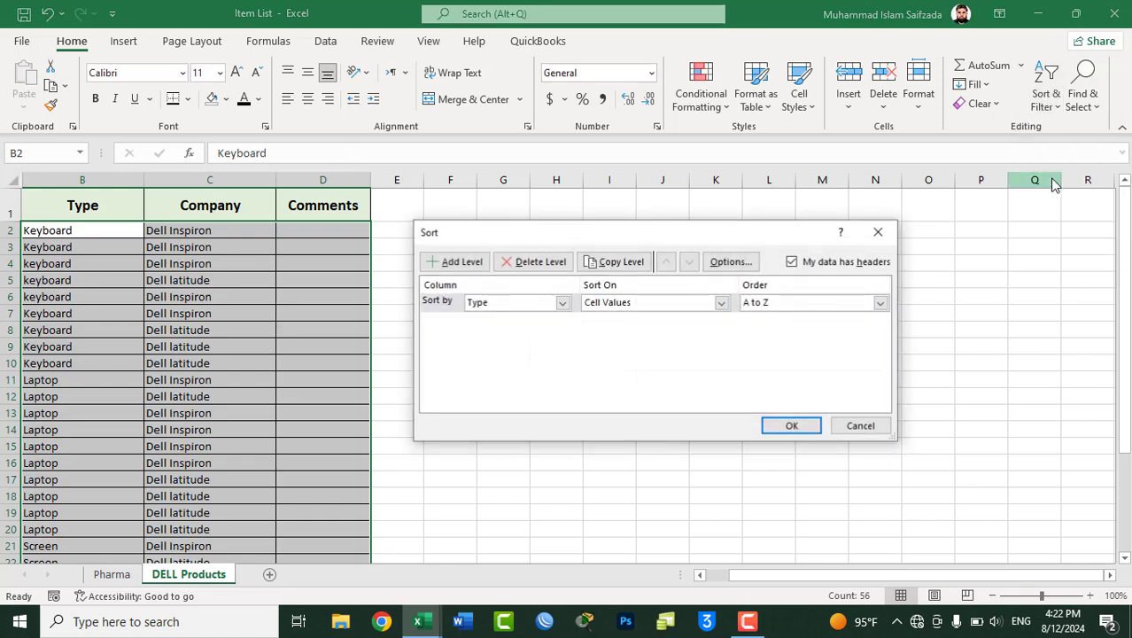
pyautogui.click(730, 263)
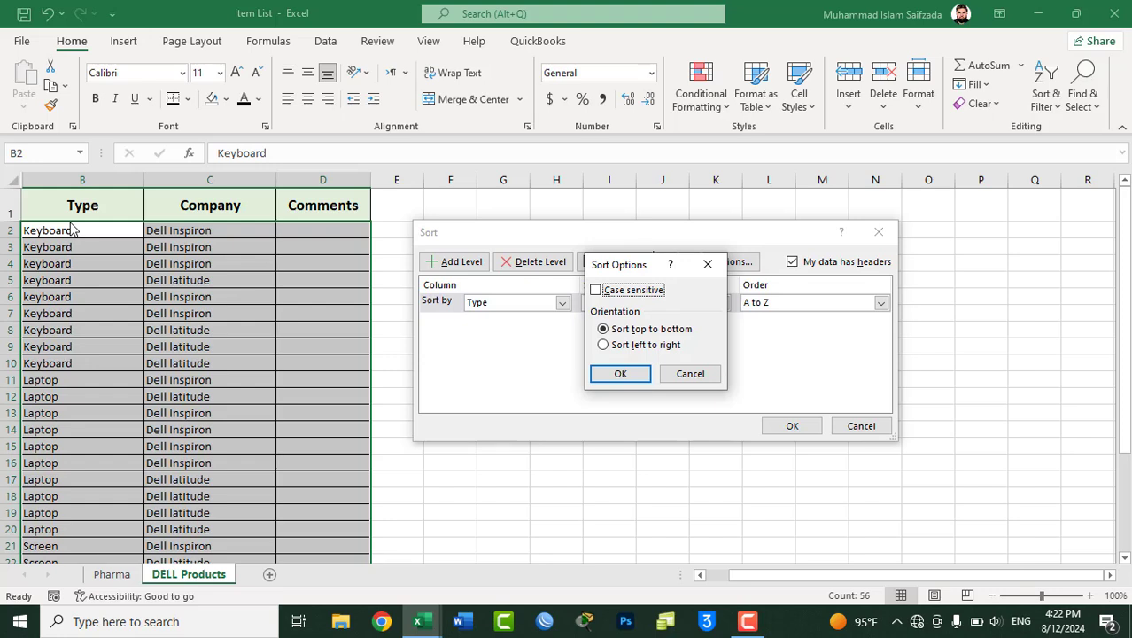
pyautogui.click(689, 374)
pyautogui.click(858, 426)
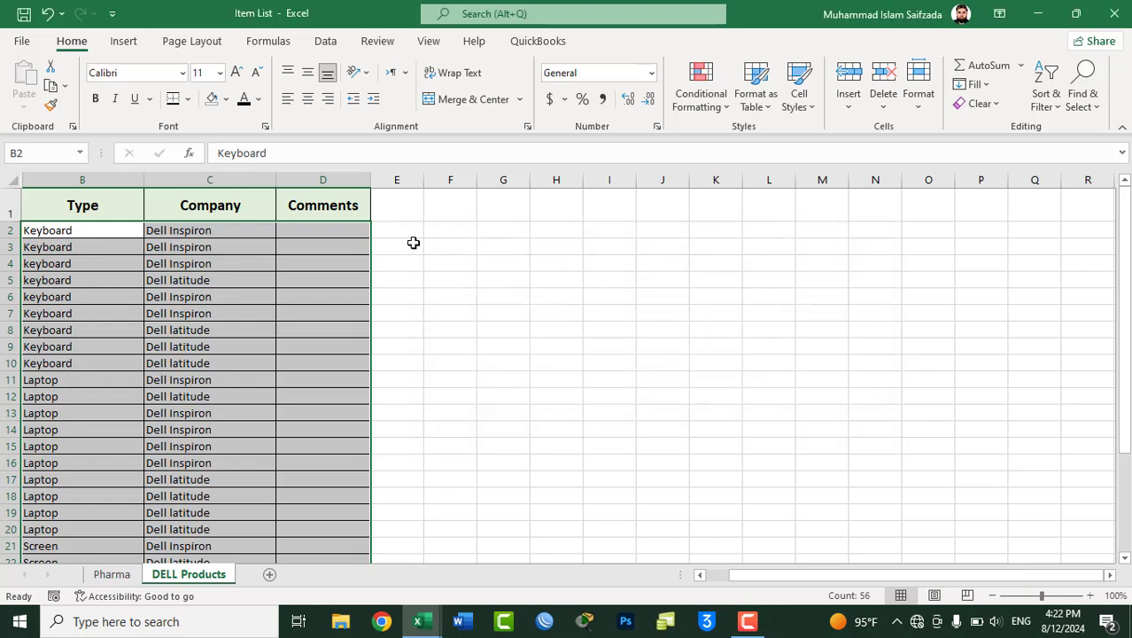
pyautogui.moveTo(413, 243); pyautogui.dragTo(1026, 247)
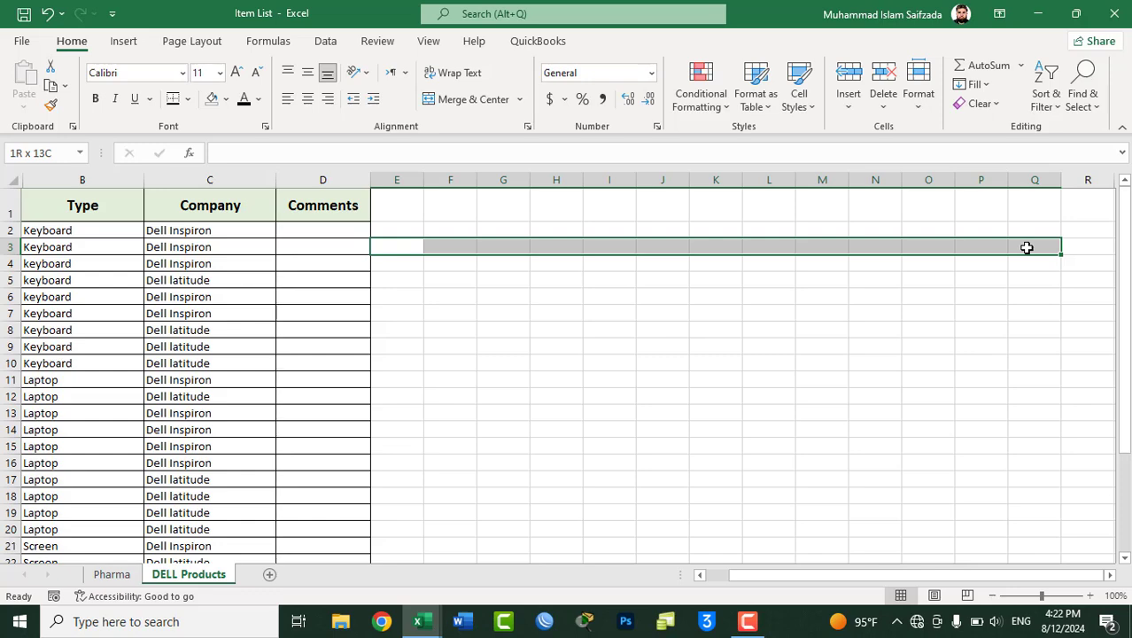
pyautogui.moveTo(1027, 247); pyautogui.dragTo(1027, 247)
# Add a new worksheet and enter three different first names across cells A1 to C1
pyautogui.click(270, 574)
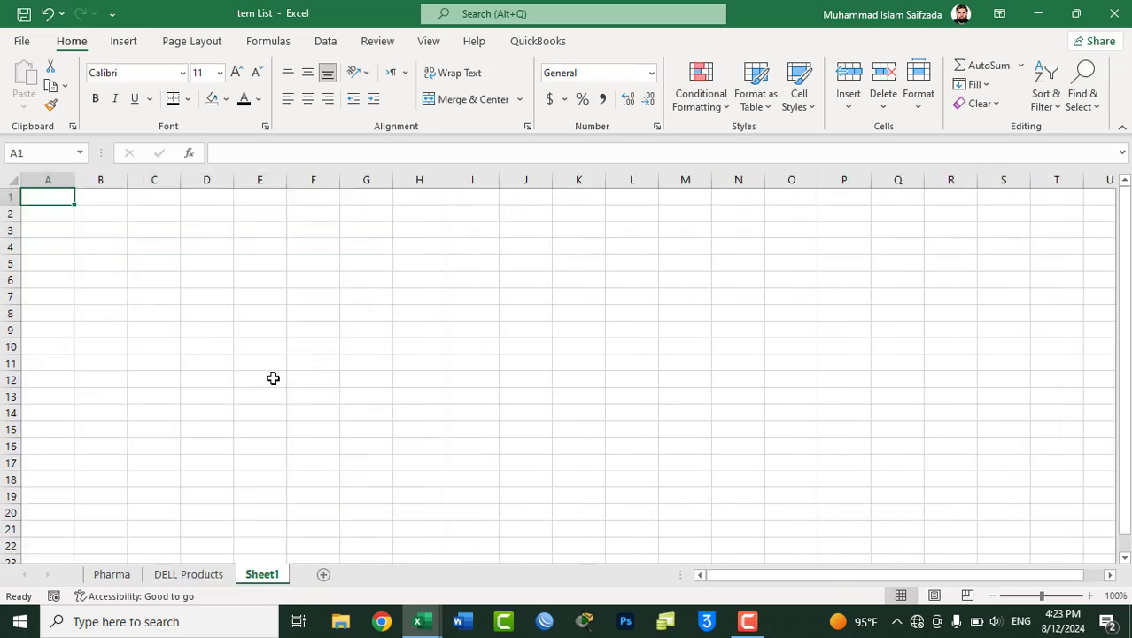
pyautogui.write('Bila')
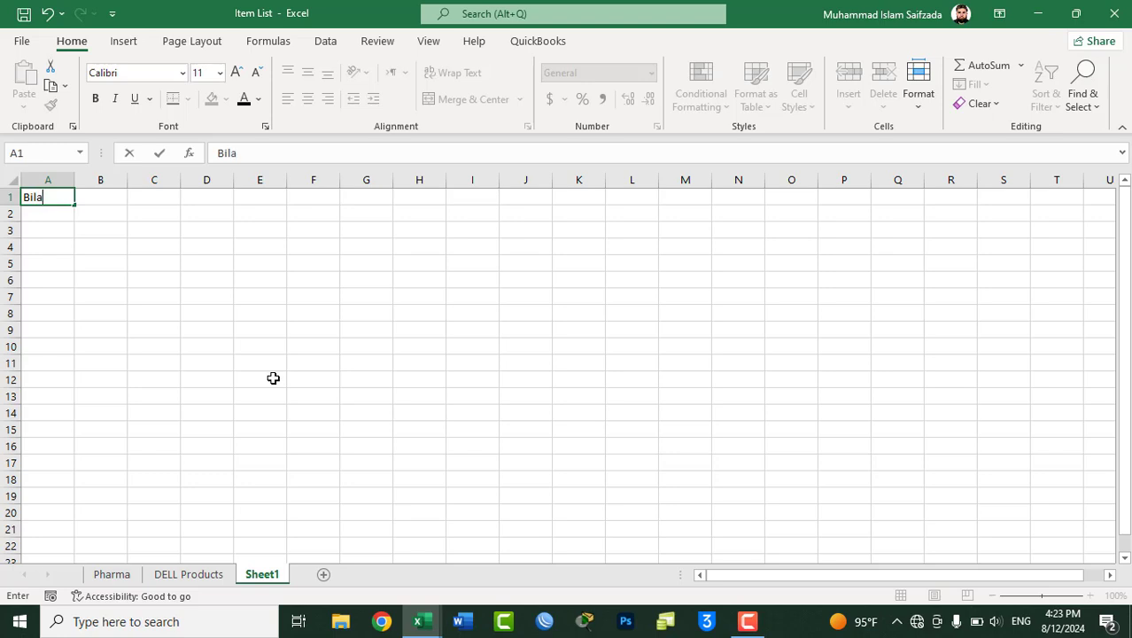
pyautogui.write('l')
pyautogui.press('Tab')
pyautogui.write('Ajmal')
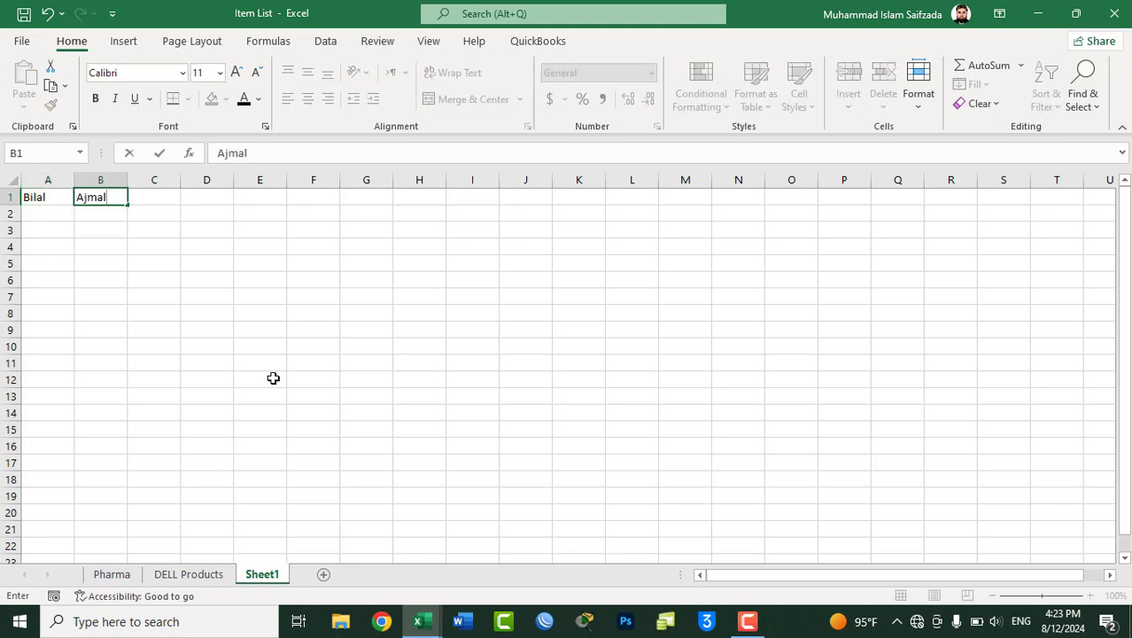
pyautogui.press('Tab')
pyautogui.write('Wahid')
pyautogui.press('Tab')
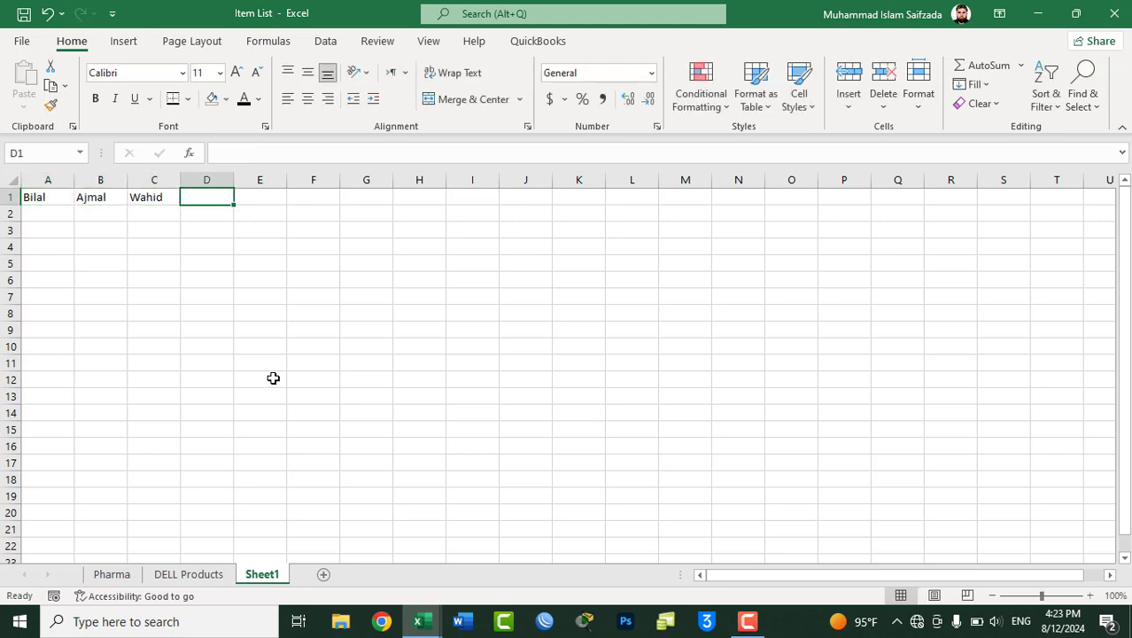
# Continue the row in Sheet1 with three more first names in cells D1 to F1
pyautogui.write('Salam')
pyautogui.press('Tab')
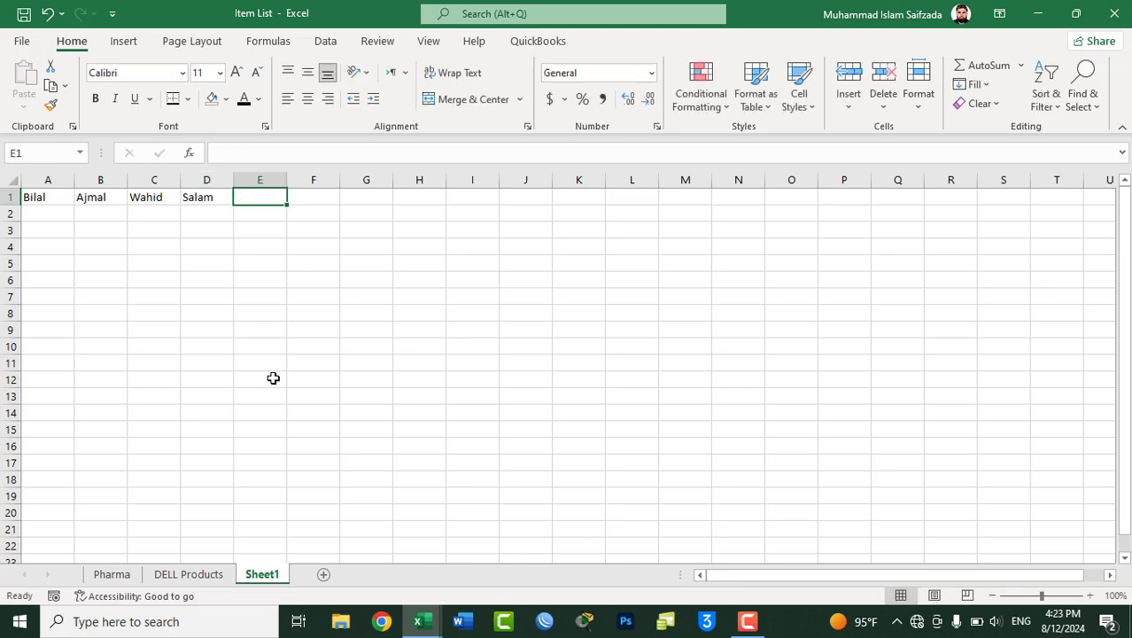
pyautogui.write('Islam')
pyautogui.press('Tab')
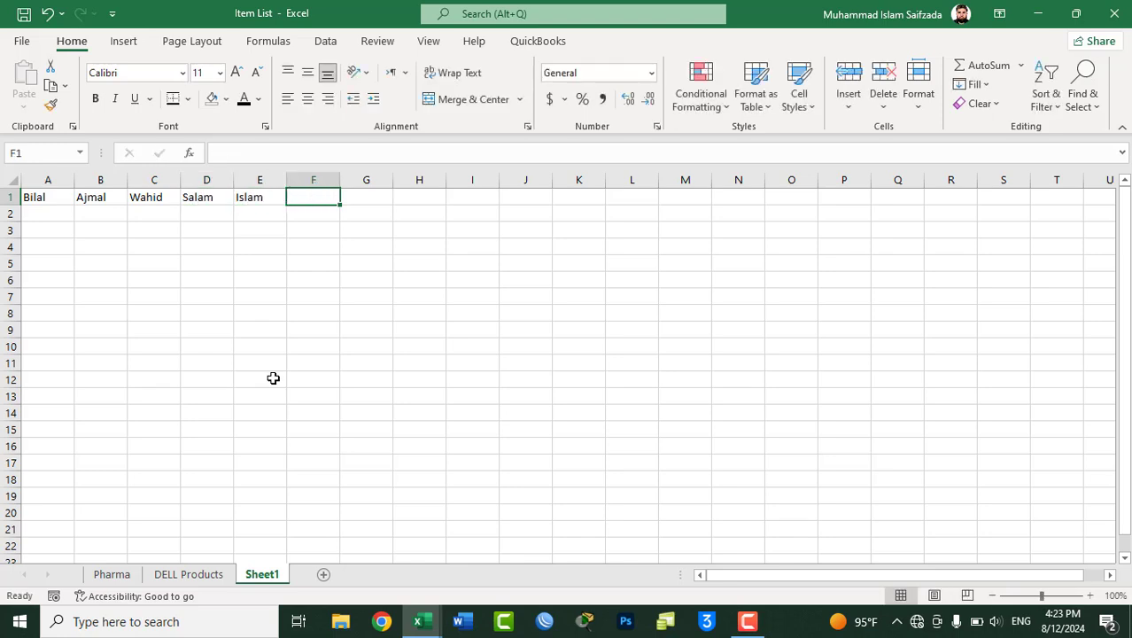
pyautogui.write('Al')
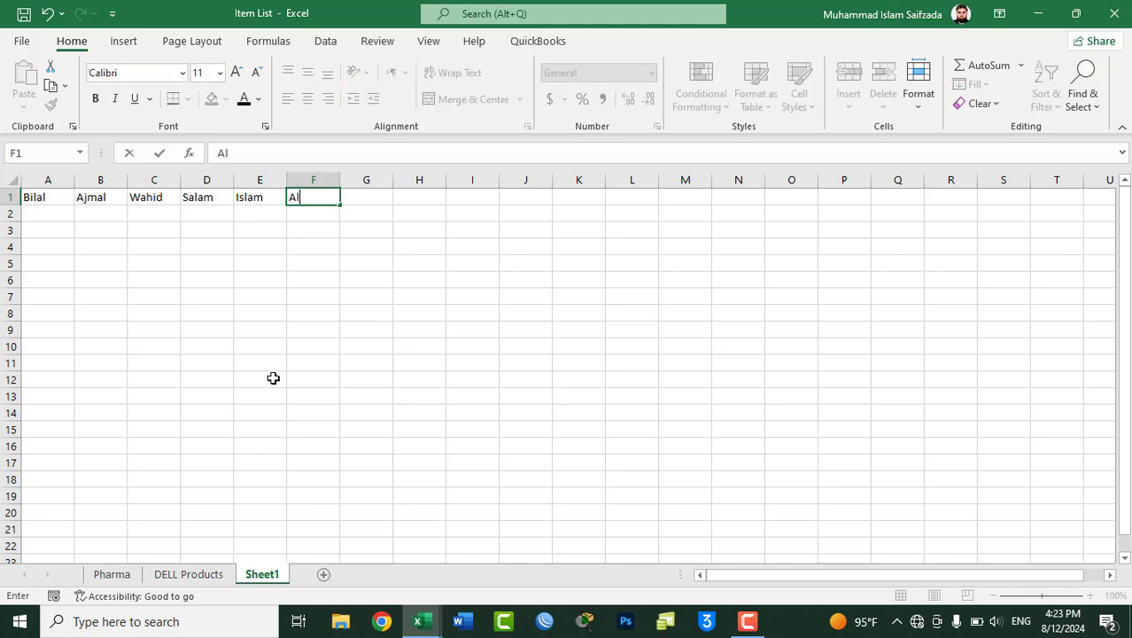
pyautogui.write('i')
# Select the names in A1:F1, start a custom sort for them and review the columns offered for sorting
pyautogui.moveTo(33, 197); pyautogui.dragTo(301, 189)
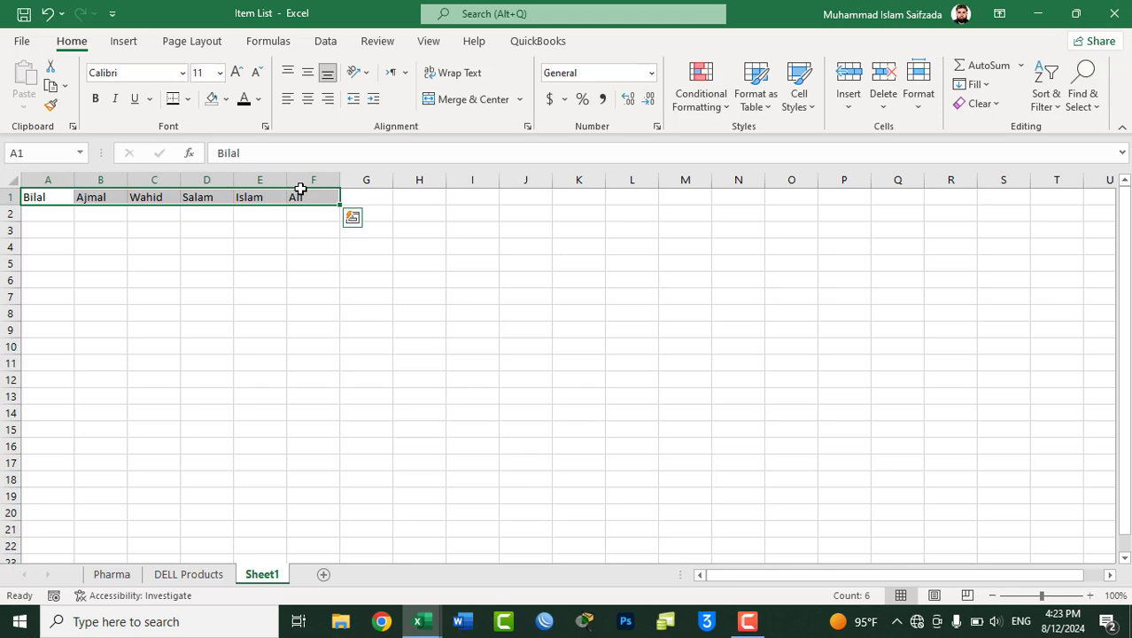
pyautogui.click(1045, 95)
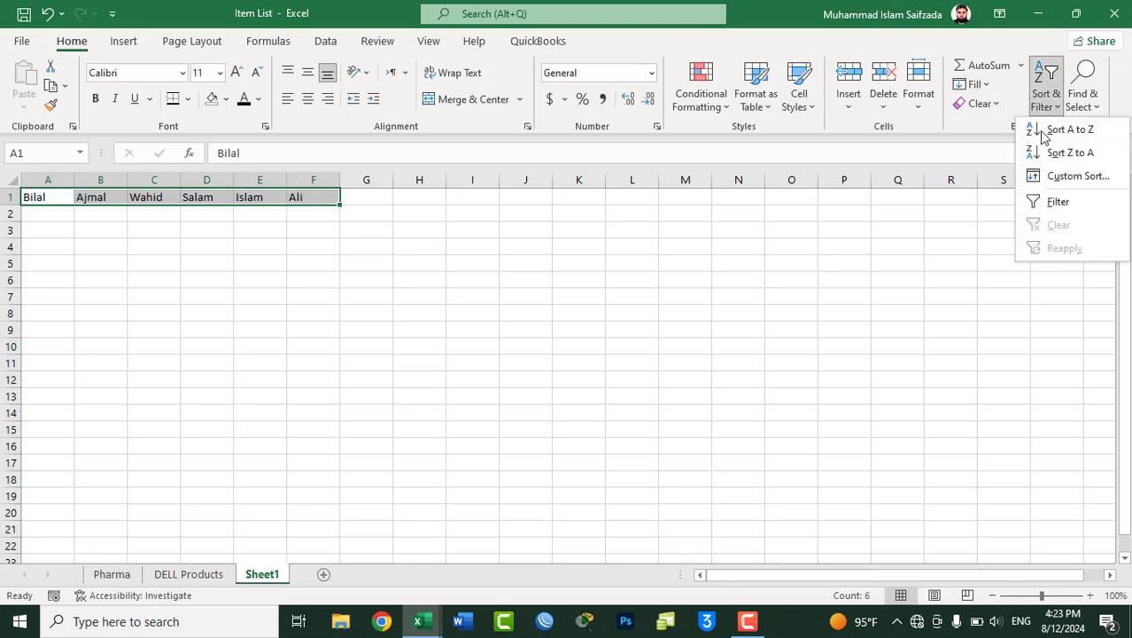
pyautogui.click(1055, 187)
pyautogui.moveTo(507, 234)
pyautogui.mouseDown()
pyautogui.moveTo(430, 219)
pyautogui.moveTo(498, 239)
pyautogui.mouseUp()
pyautogui.click(534, 309)
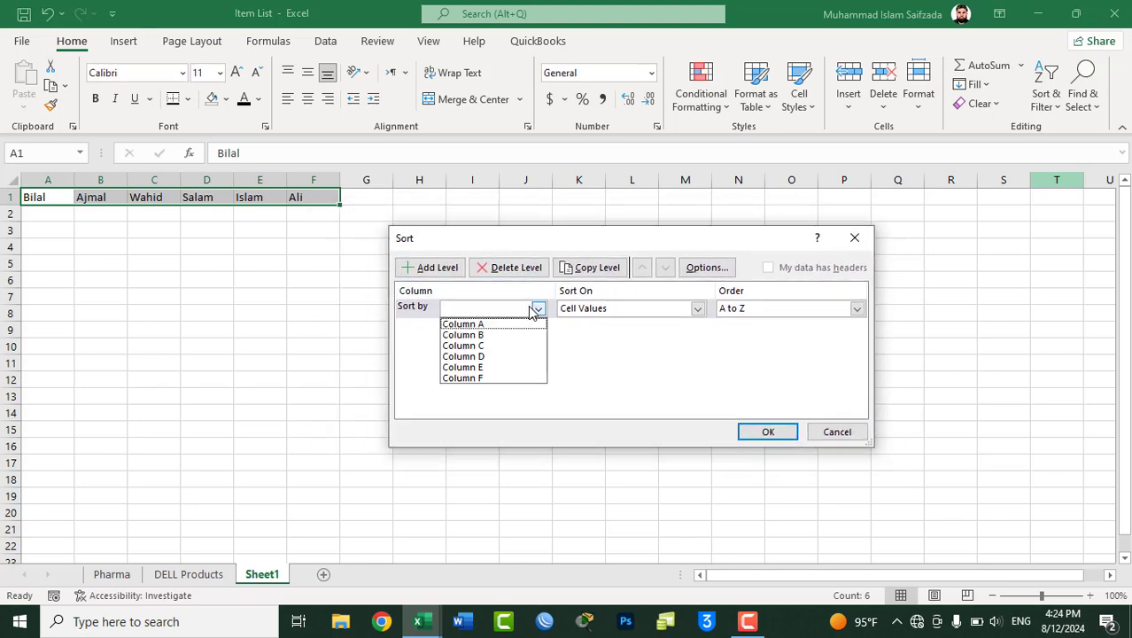
pyautogui.click(534, 310)
pyautogui.click(448, 307)
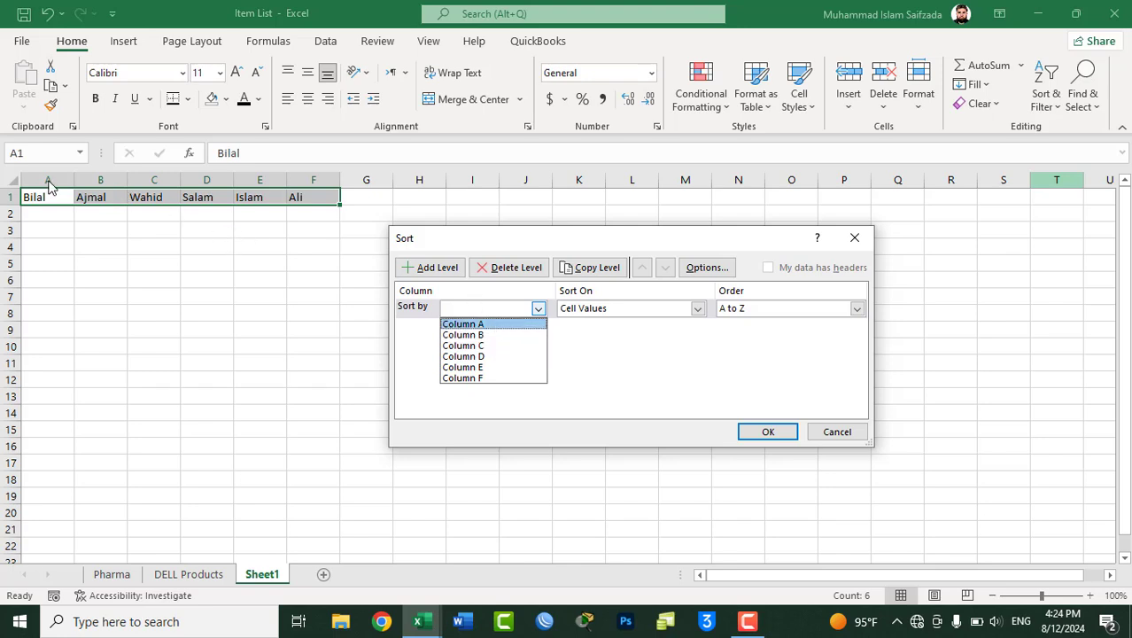
pyautogui.click(503, 244)
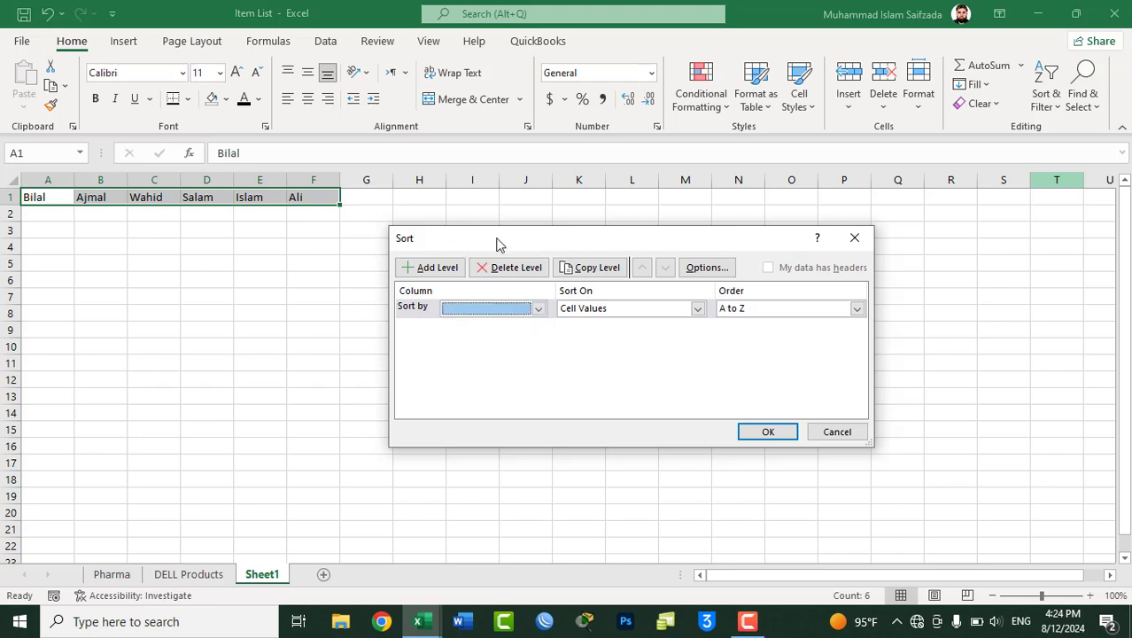
pyautogui.moveTo(528, 244); pyautogui.dragTo(574, 233)
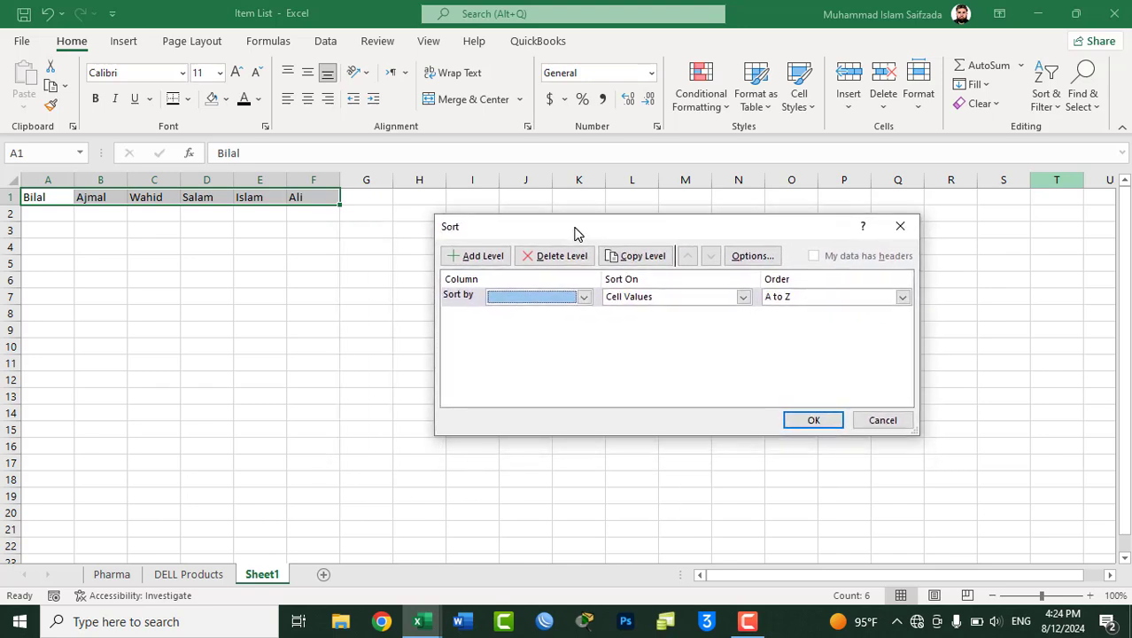
pyautogui.click(549, 299)
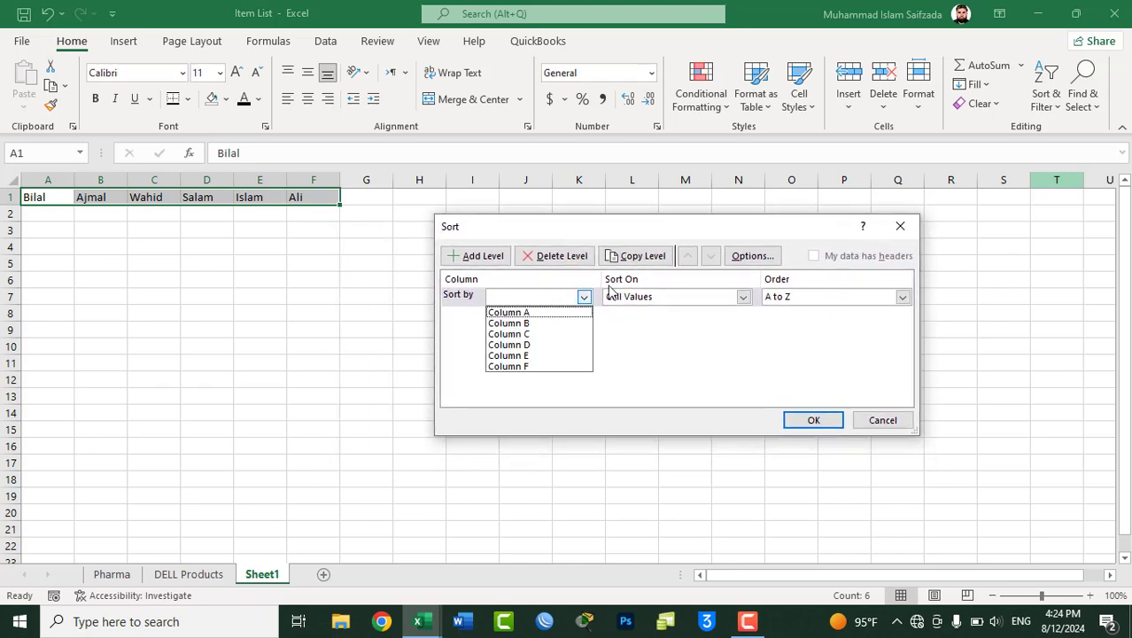
# Set the orientation to sort left to right and sort the names by Row 1, cell values, A to Z
pyautogui.click(752, 257)
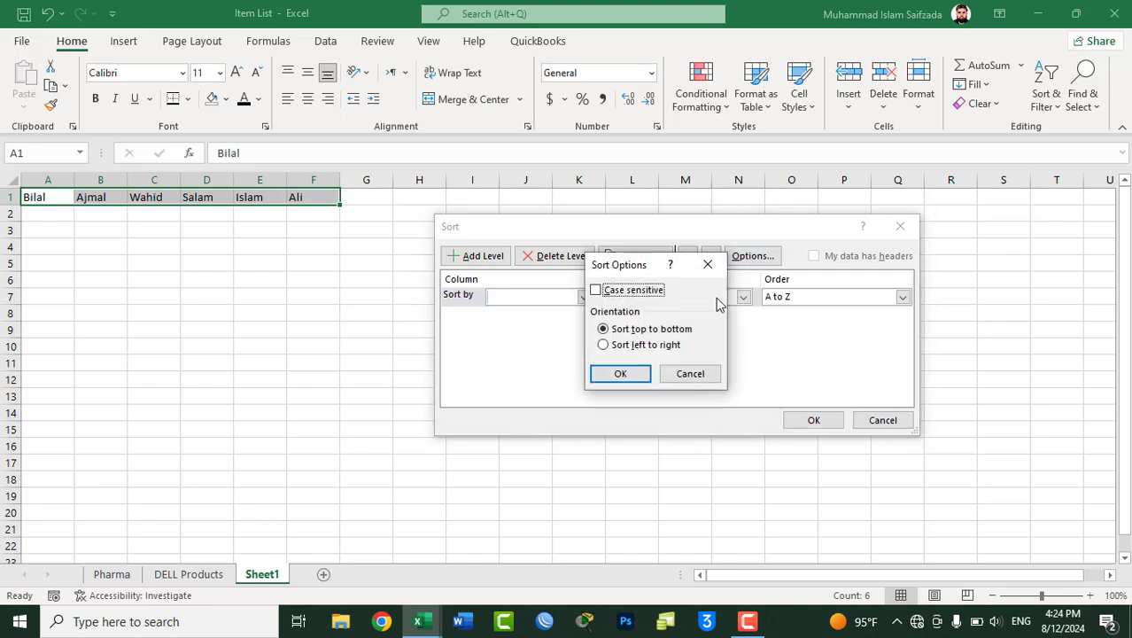
pyautogui.click(635, 347)
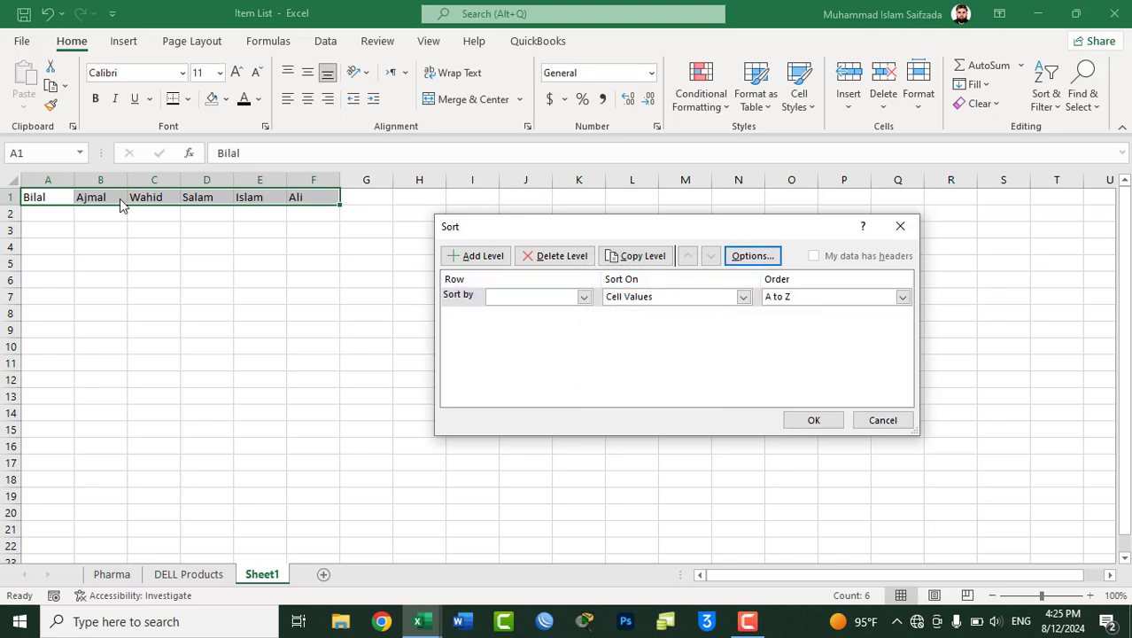
pyautogui.click(583, 297)
pyautogui.click(556, 314)
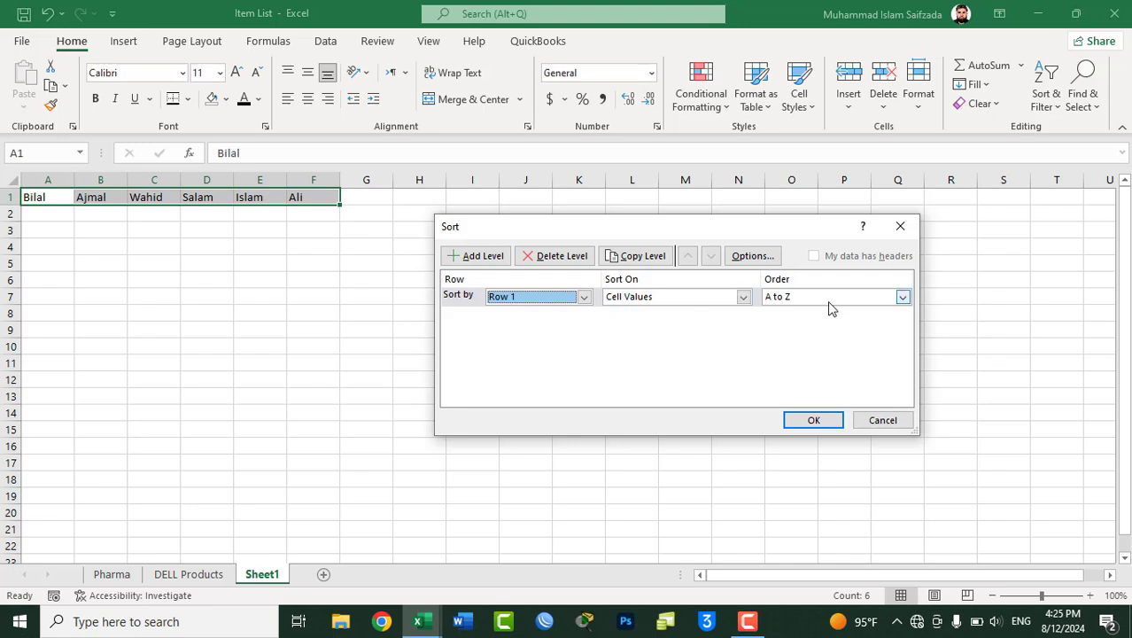
pyautogui.click(811, 419)
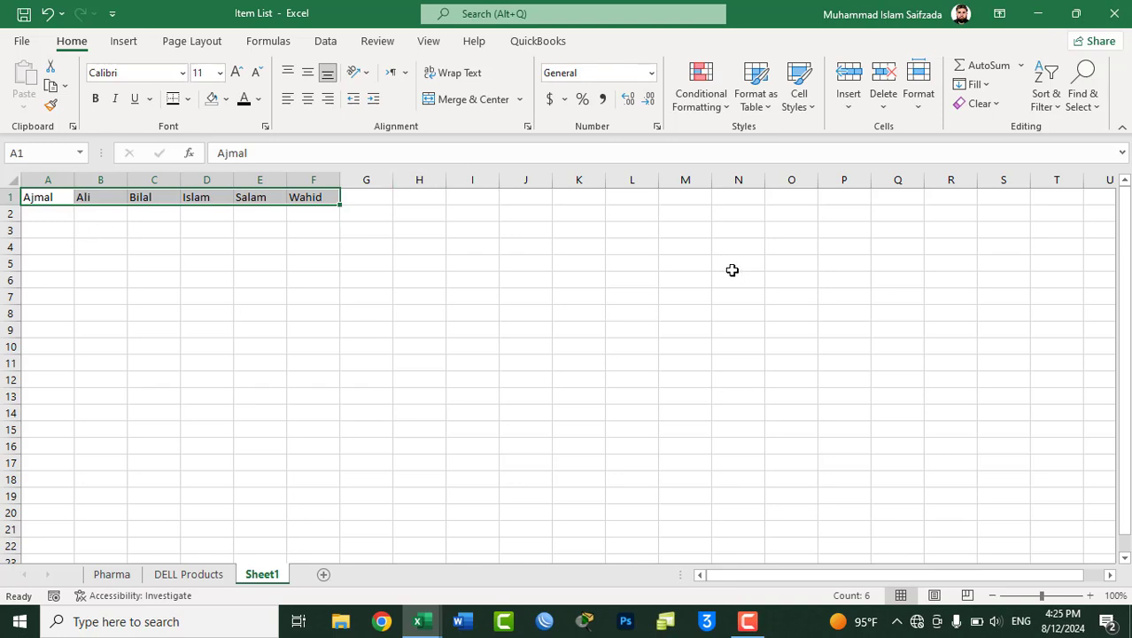
pyautogui.click(733, 263)
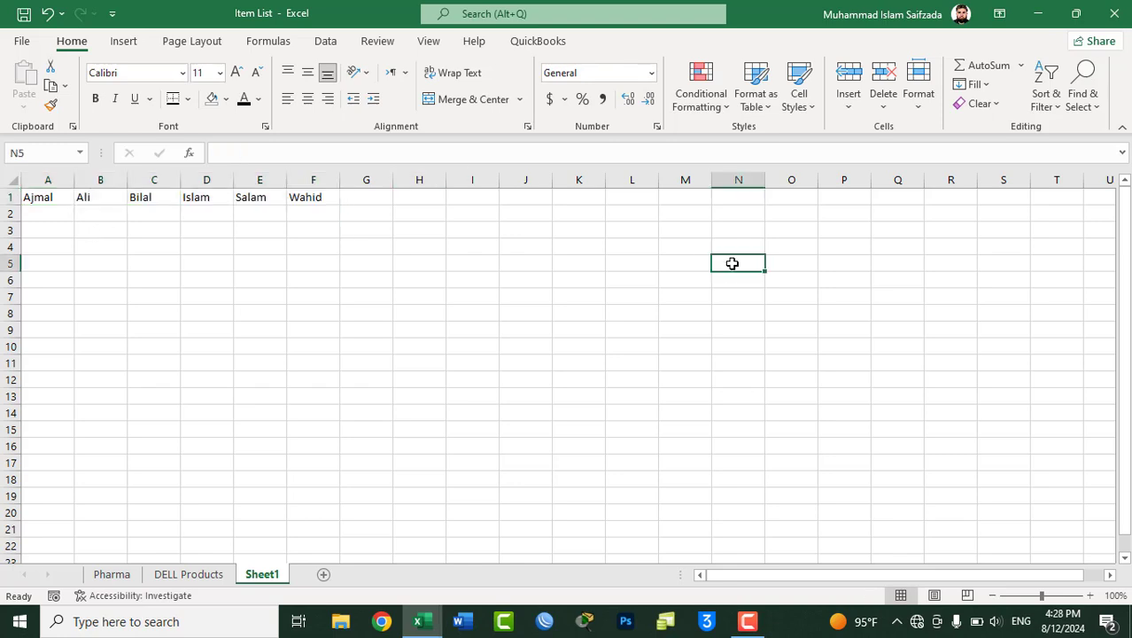
pyautogui.click(1048, 107)
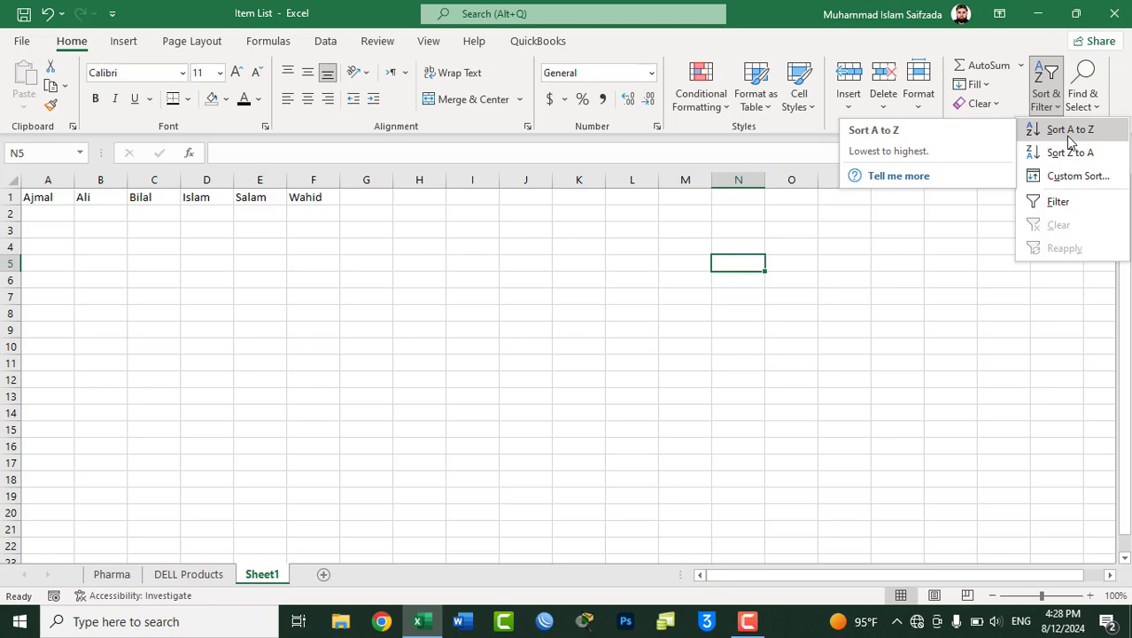
pyautogui.click(307, 407)
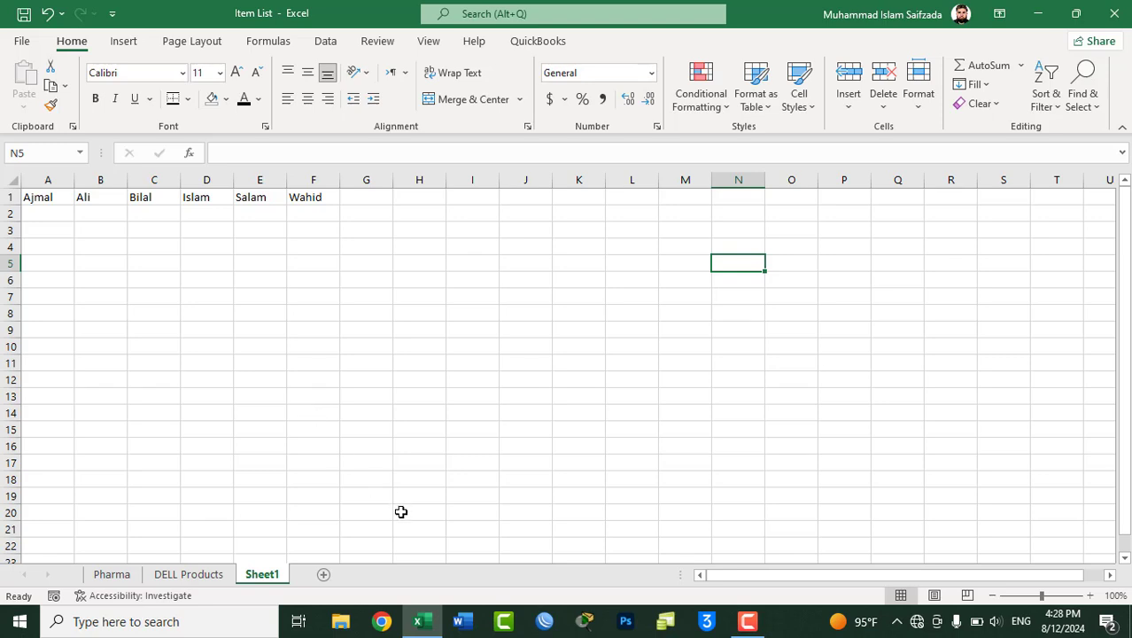
# Look through the Pharma and DELL Products sheets, and open the recent workbook فایل مکمل معاشات stored on E:
pyautogui.click(113, 575)
pyautogui.click(185, 573)
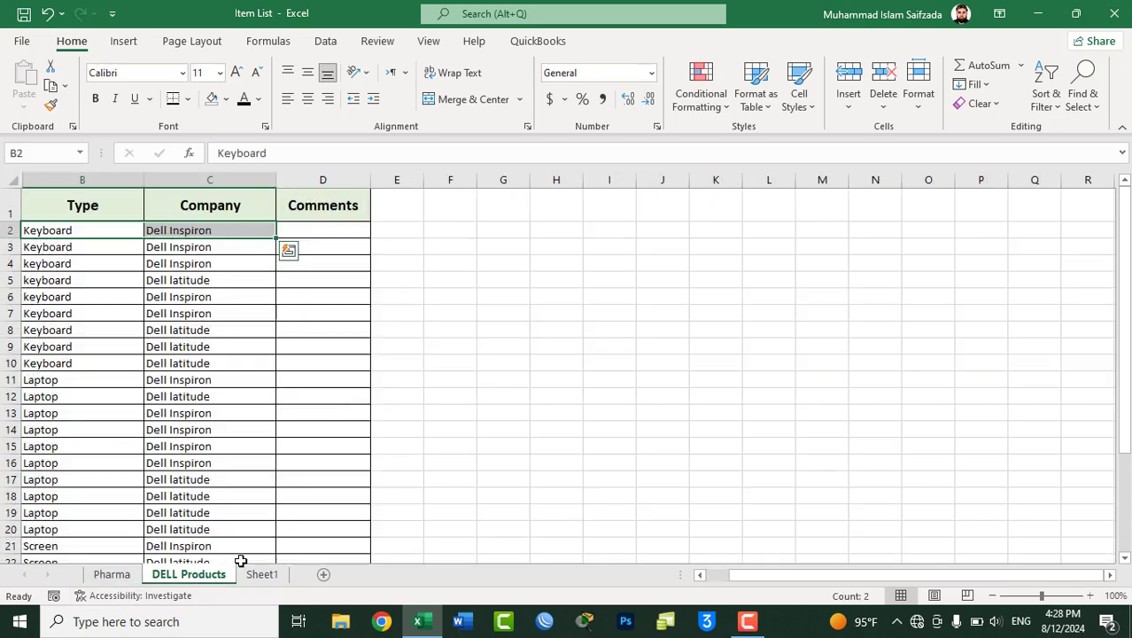
pyautogui.click(63, 263)
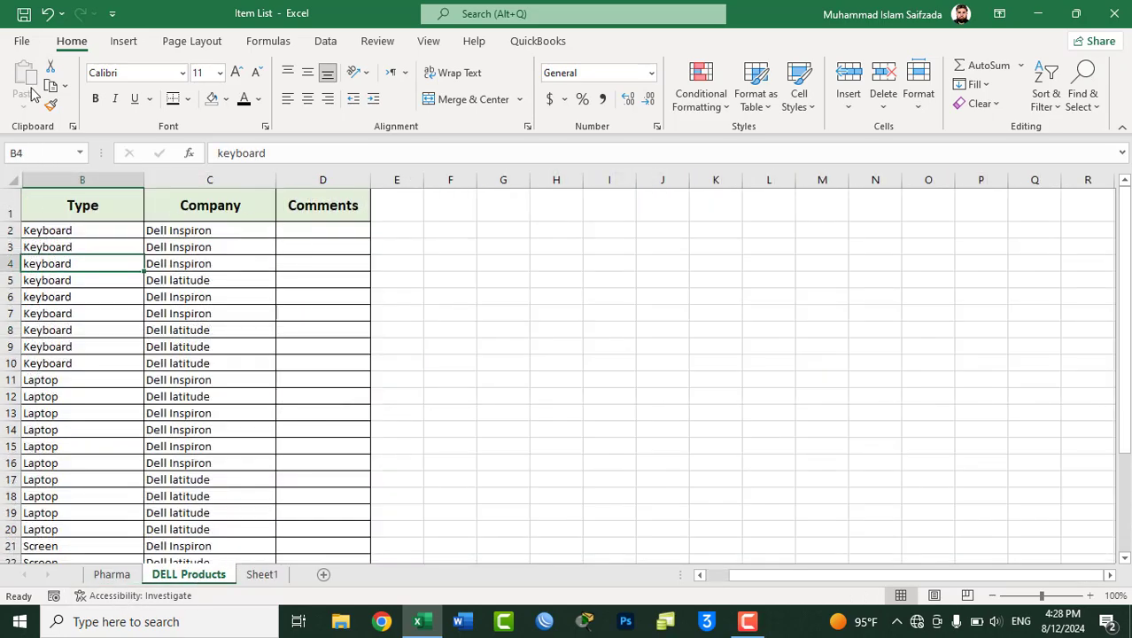
pyautogui.click(25, 40)
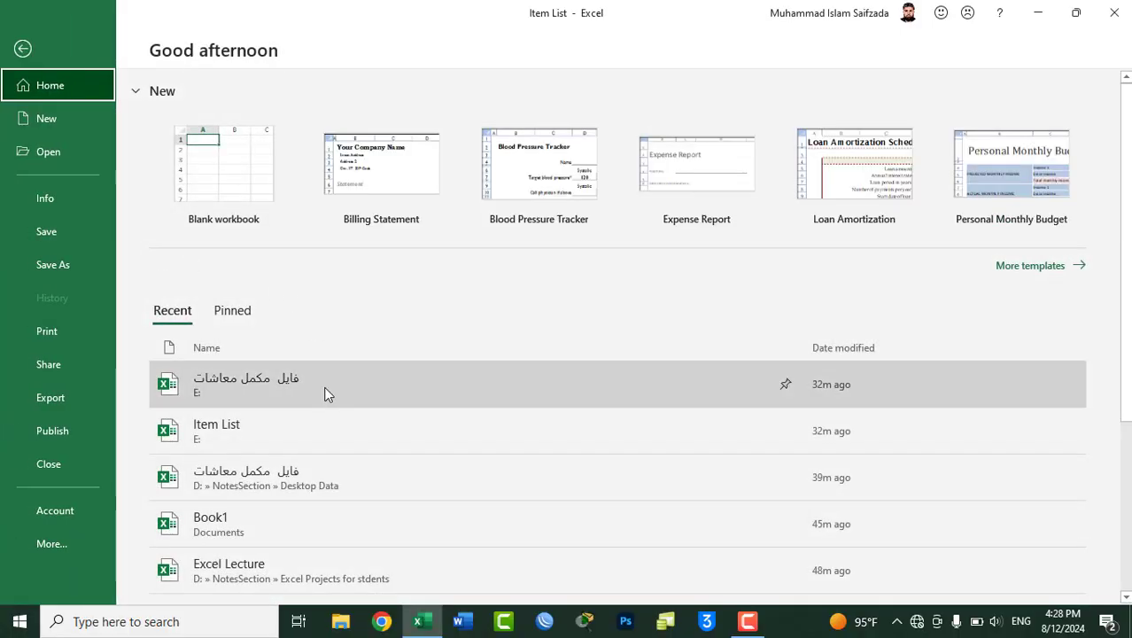
pyautogui.click(315, 389)
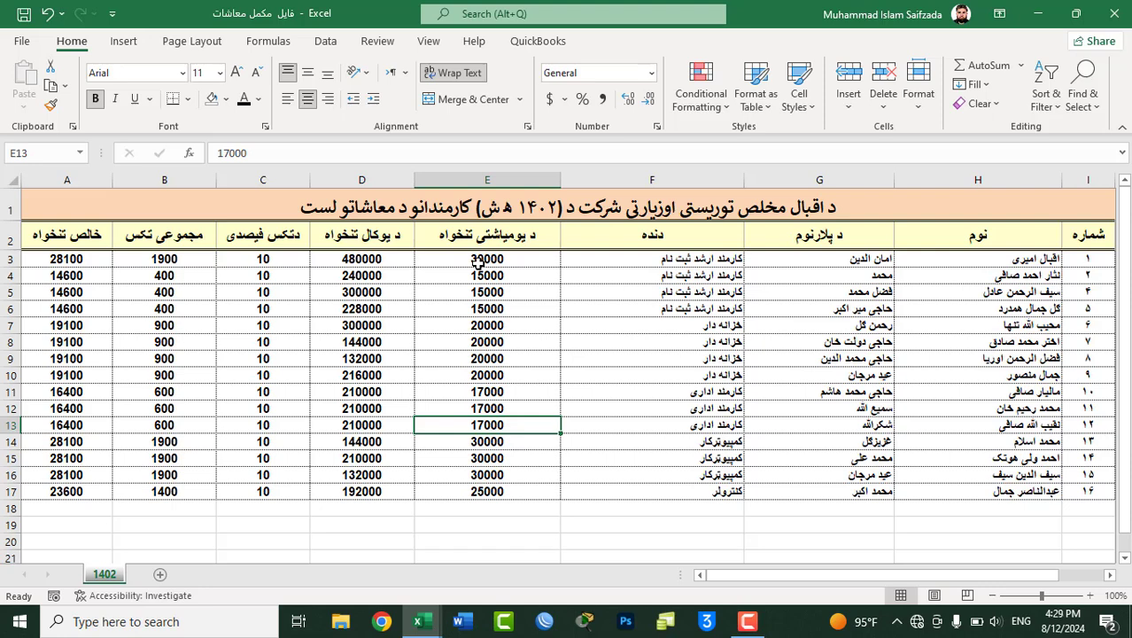
# Examine the sort choices offered for the numeric column د یومیاشتی تنخواه, cells E2 to E17
pyautogui.moveTo(478, 262); pyautogui.dragTo(479, 490)
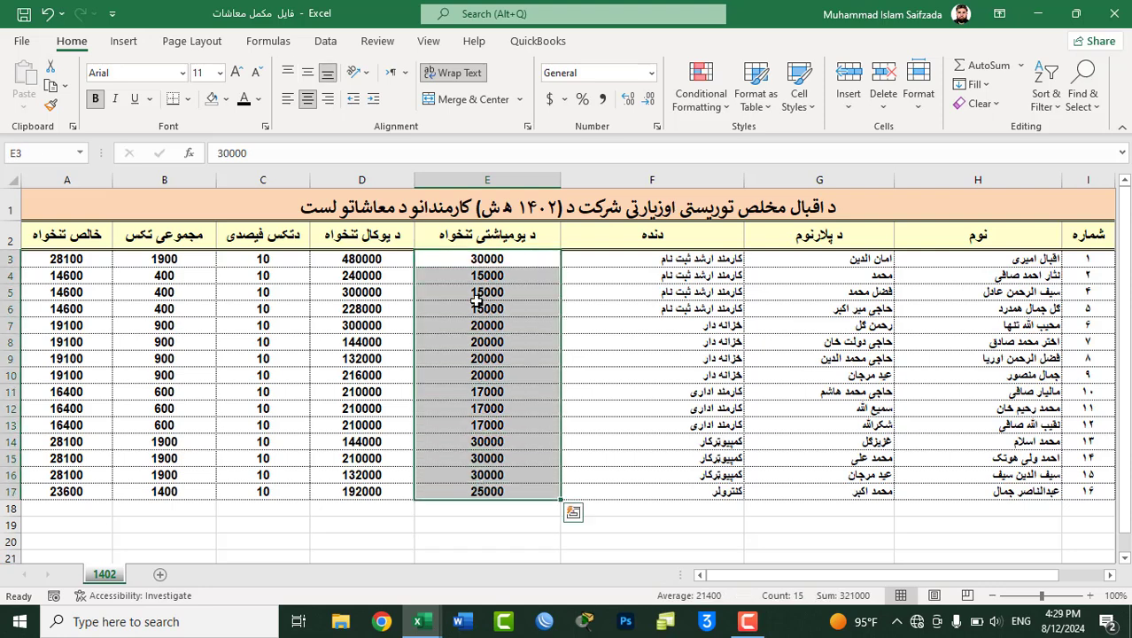
pyautogui.click(476, 237)
pyautogui.moveTo(476, 238); pyautogui.dragTo(488, 494)
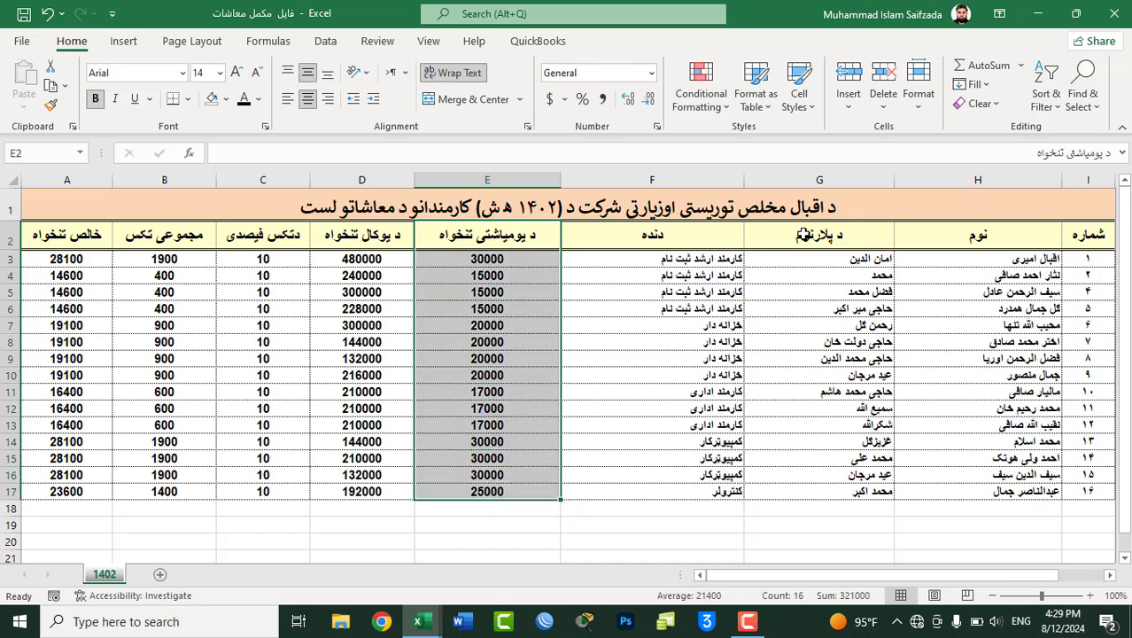
pyautogui.click(1038, 112)
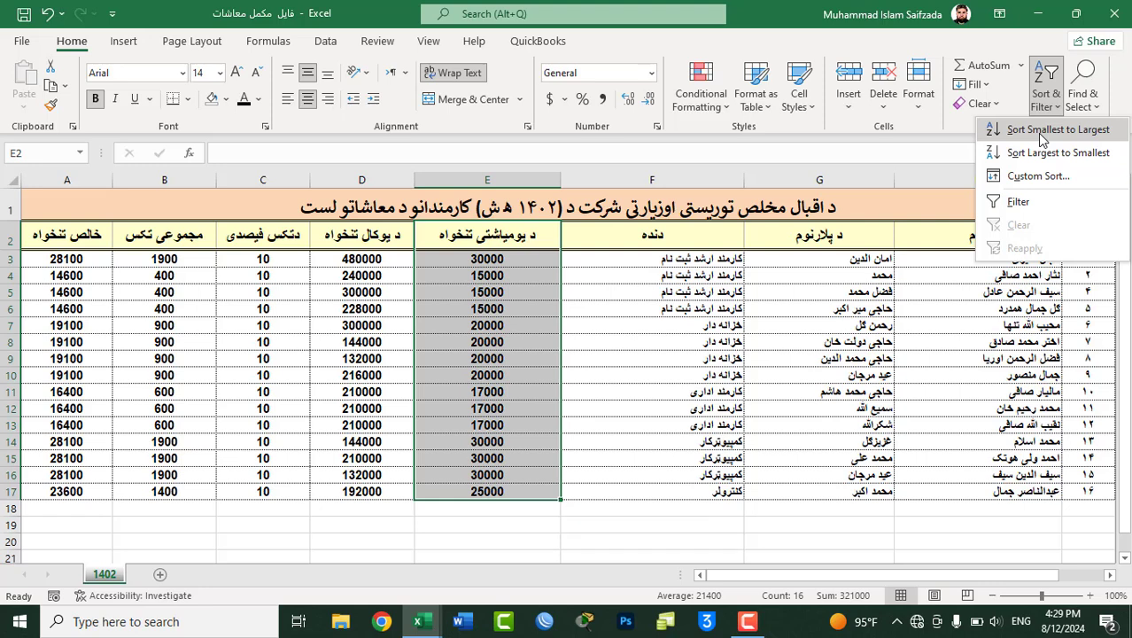
pyautogui.click(885, 299)
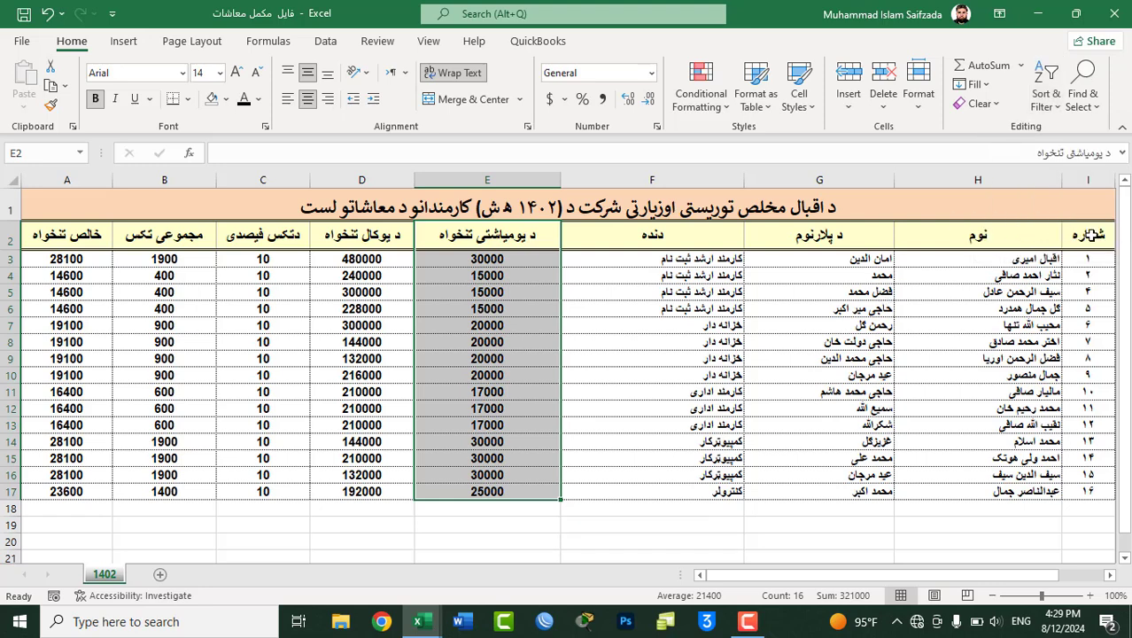
# Select the whole salary table A2:I17, including its header row but not the title
pyautogui.moveTo(1088, 236); pyautogui.dragTo(69, 482)
pyautogui.click(69, 489)
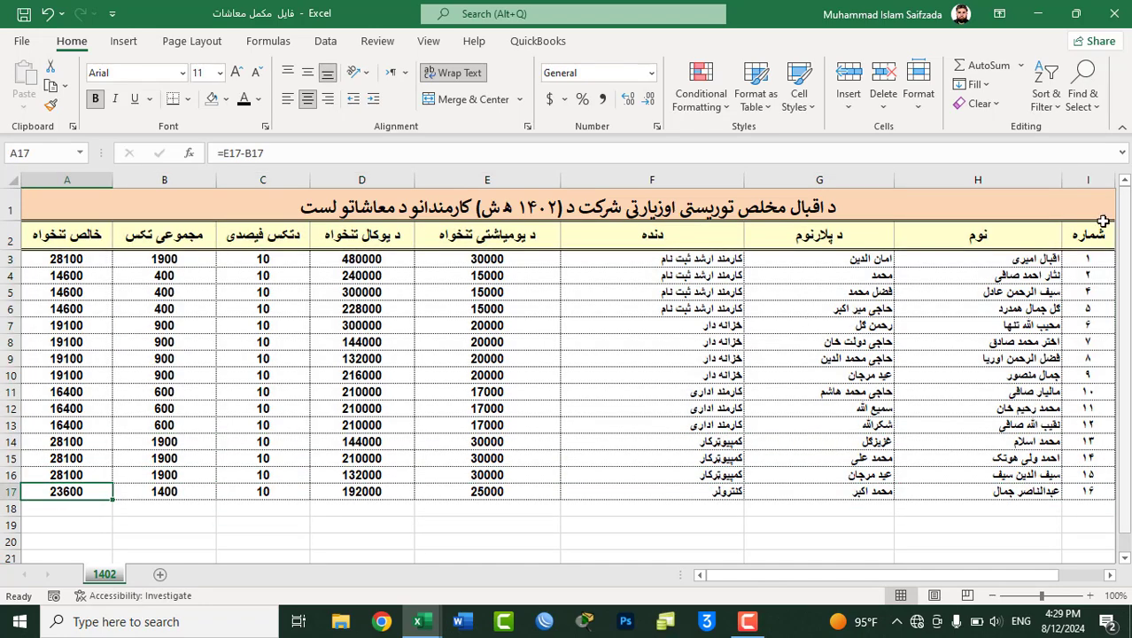
pyautogui.moveTo(1102, 227); pyautogui.dragTo(87, 490)
pyautogui.click(1045, 96)
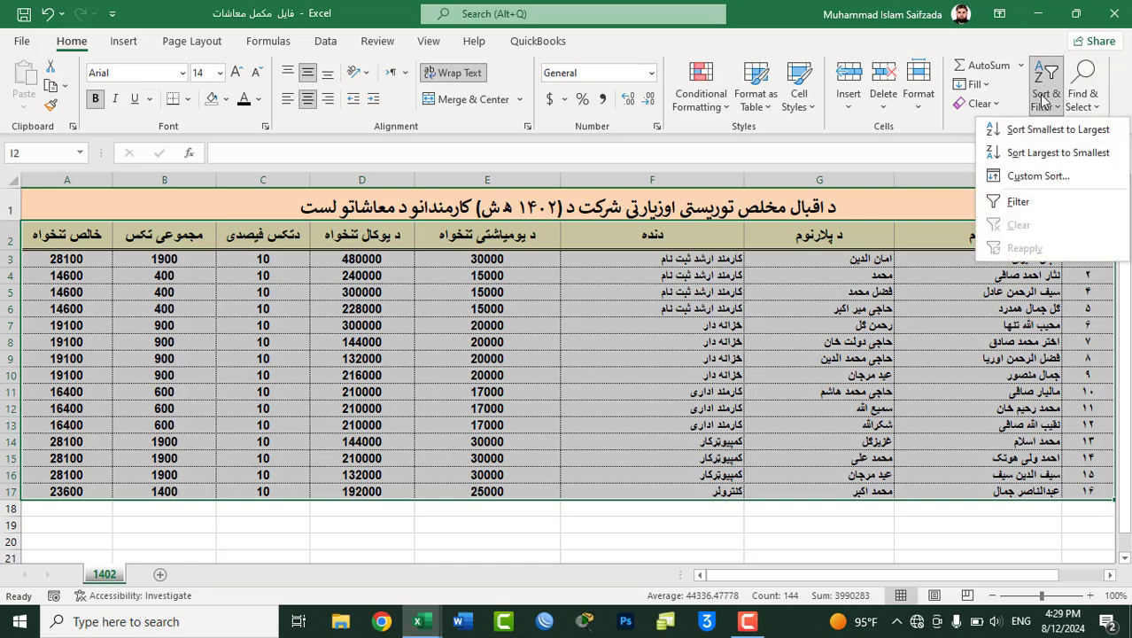
pyautogui.click(1038, 176)
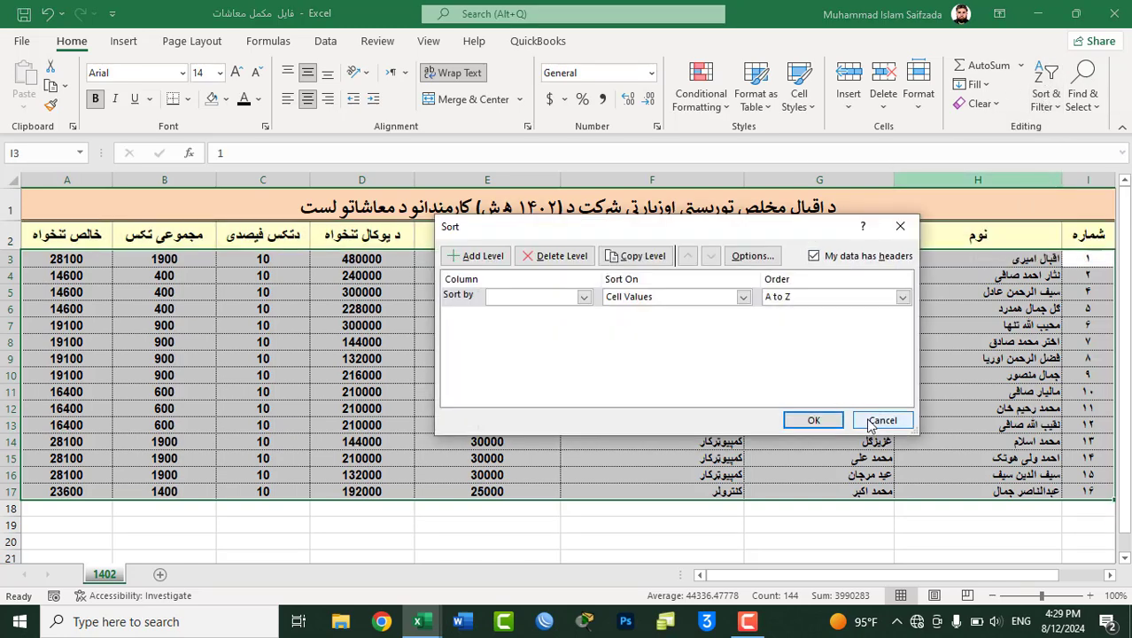
pyautogui.click(875, 421)
# Custom sort the salary table by the column د یومیاشتی تنخواه on cell values, Smallest to Largest, with headers
pyautogui.click(1044, 96)
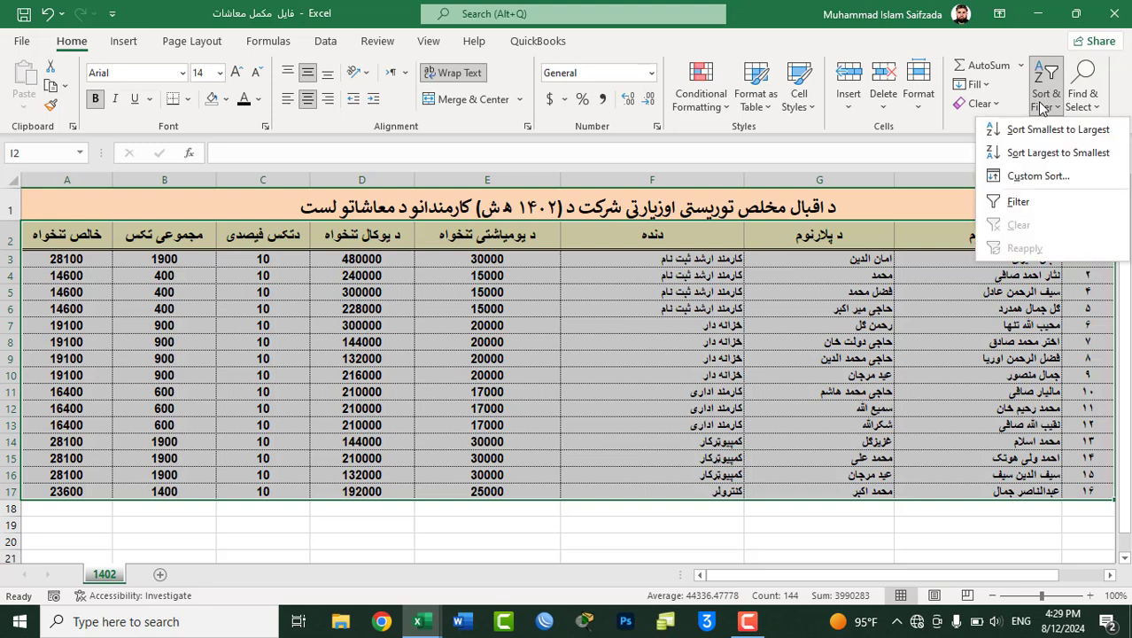
pyautogui.click(1042, 177)
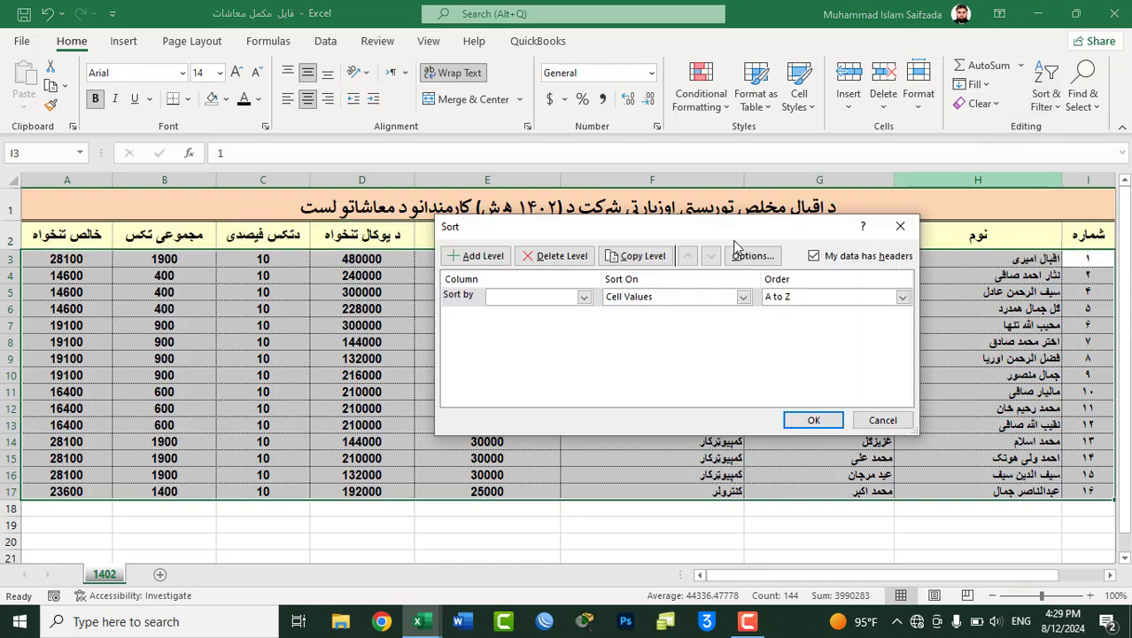
pyautogui.moveTo(671, 227); pyautogui.dragTo(821, 140)
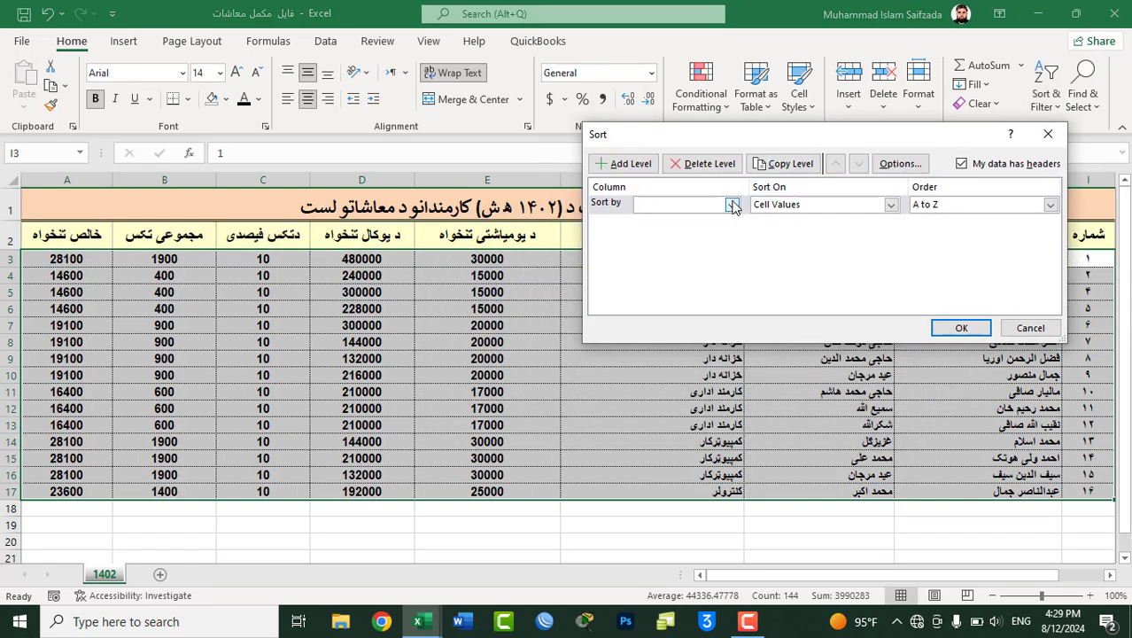
pyautogui.click(730, 204)
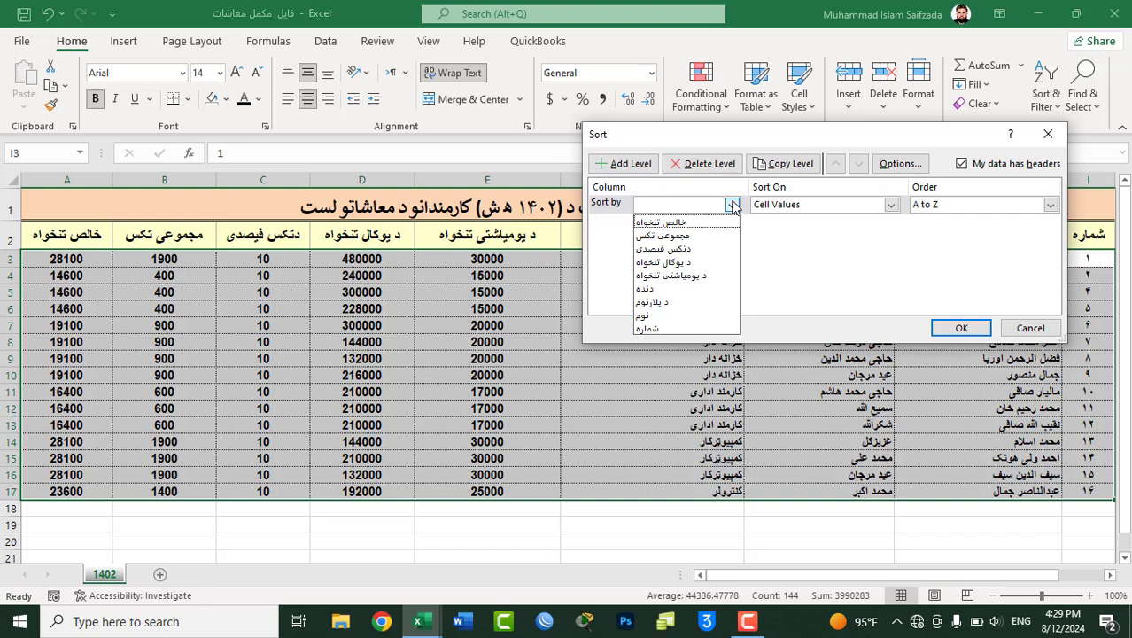
pyautogui.click(695, 275)
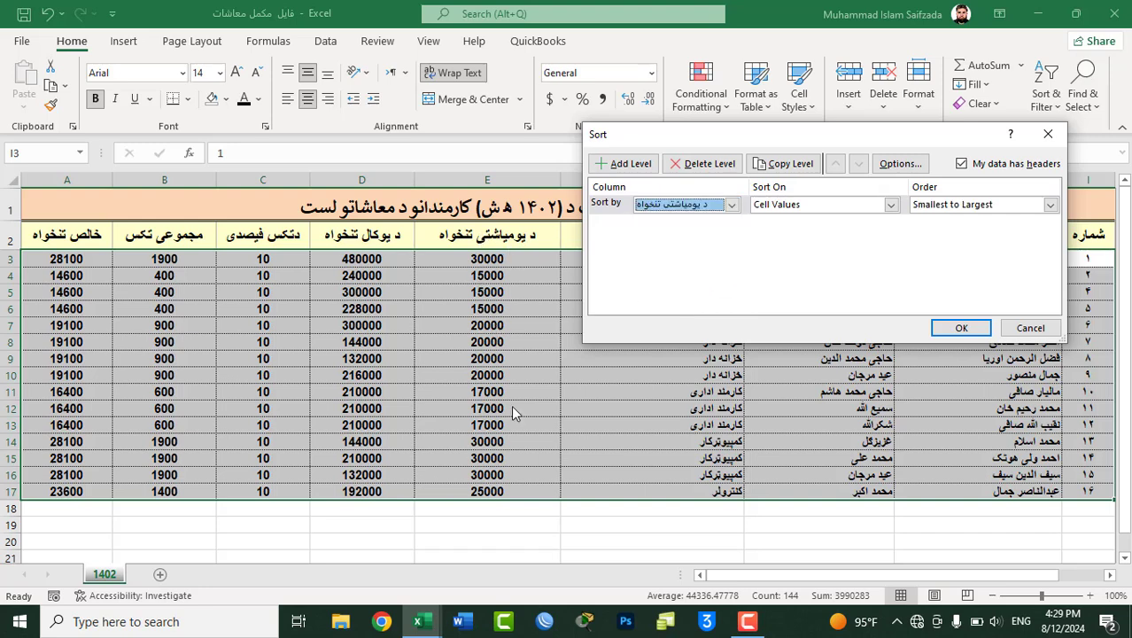
pyautogui.click(988, 209)
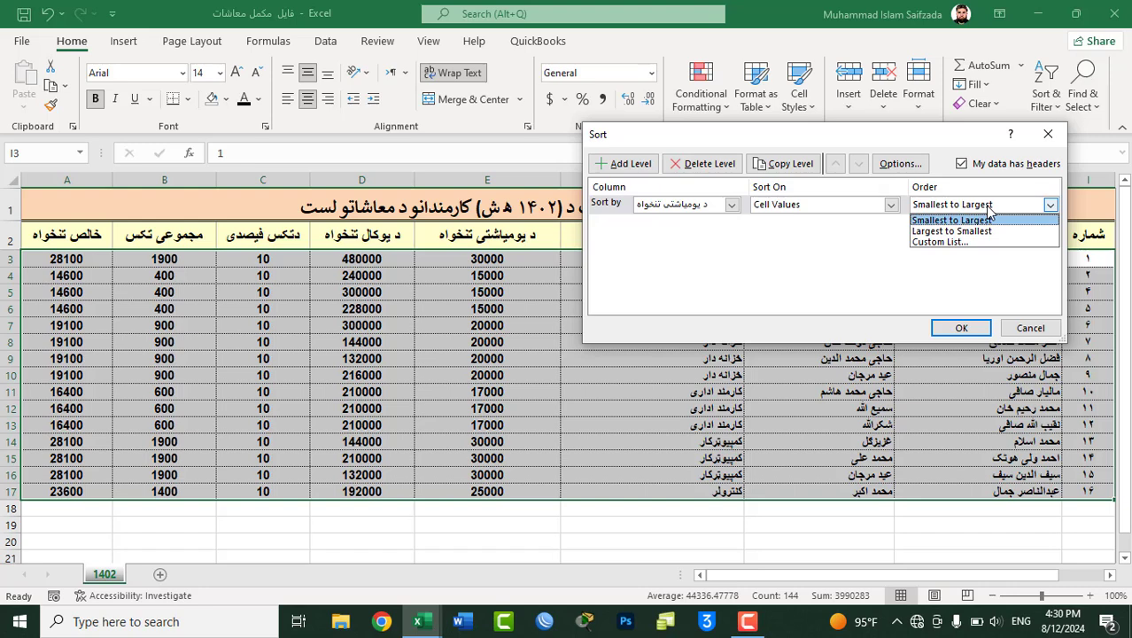
pyautogui.click(962, 222)
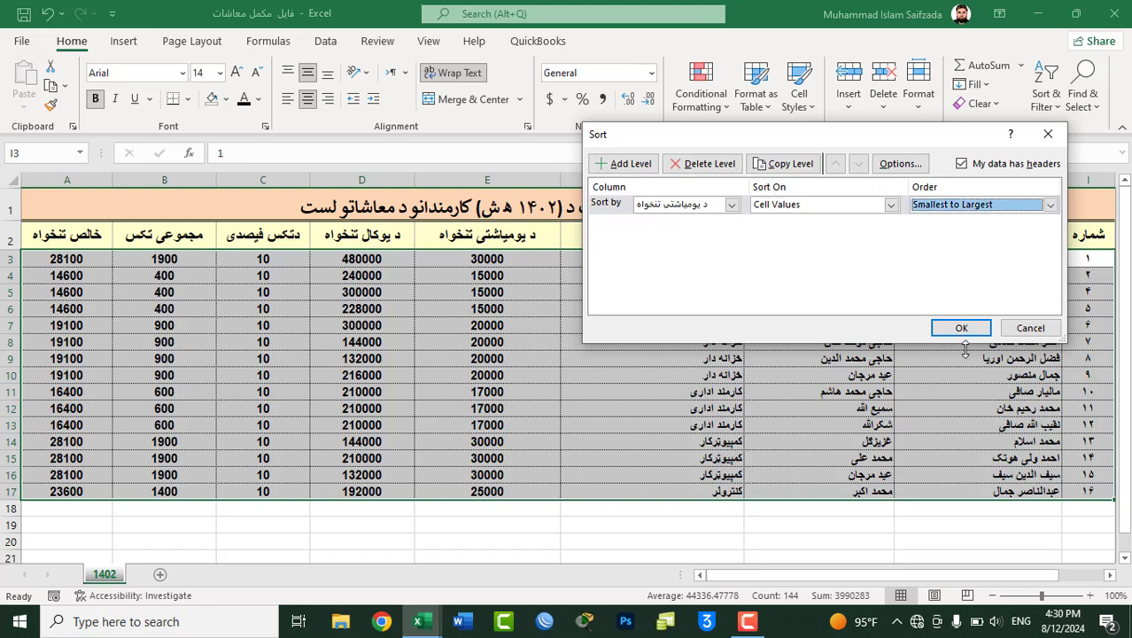
pyautogui.click(964, 329)
pyautogui.click(965, 329)
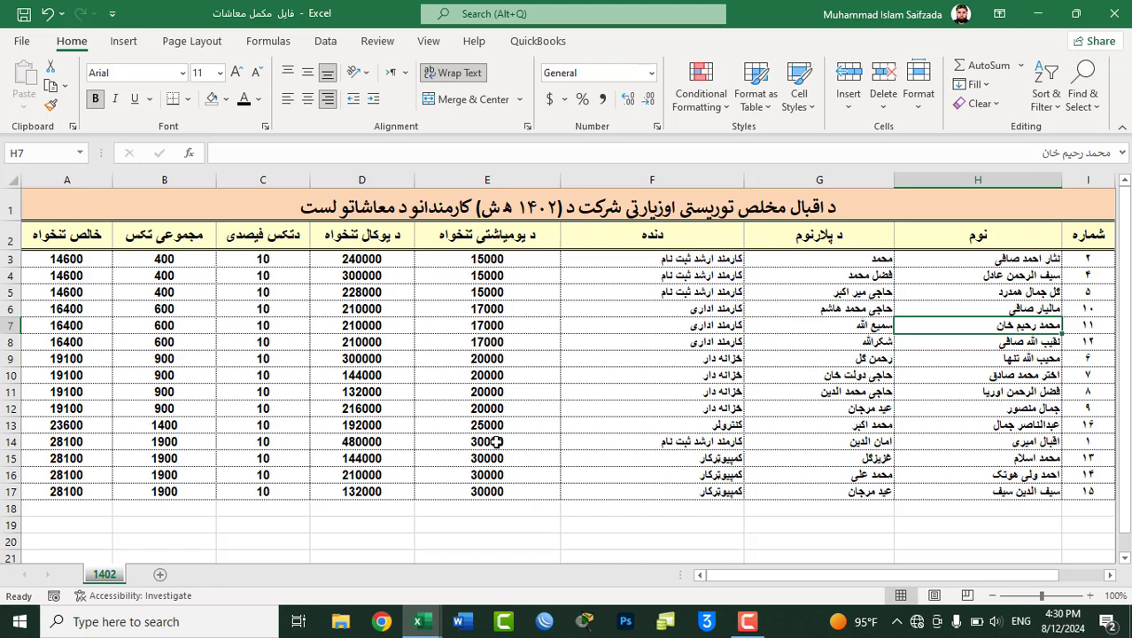
# Custom sort the salary table A2:I17 by the column د یومیاشتی تنخواه on cell values, Largest to Smallest
pyautogui.moveTo(1087, 236); pyautogui.dragTo(62, 489)
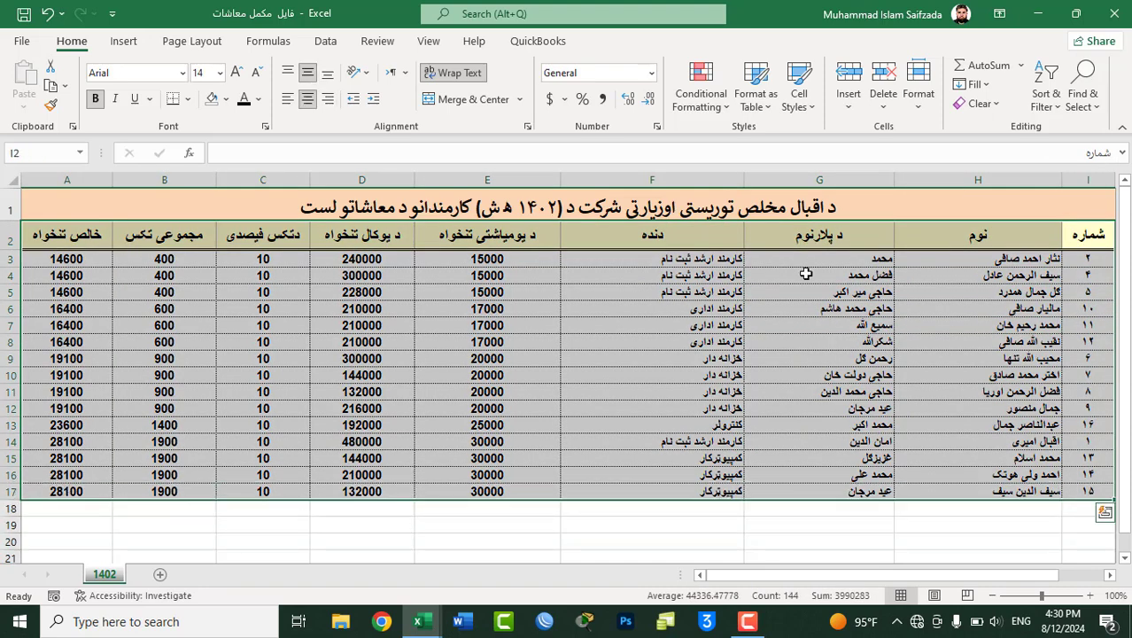
pyautogui.click(1053, 99)
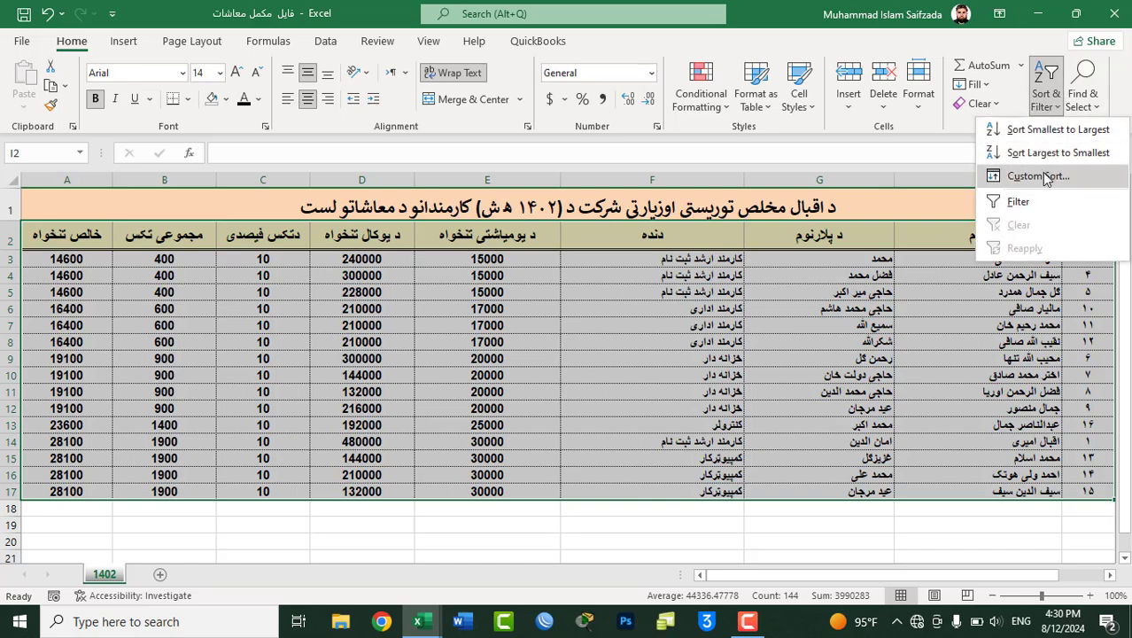
pyautogui.click(1045, 177)
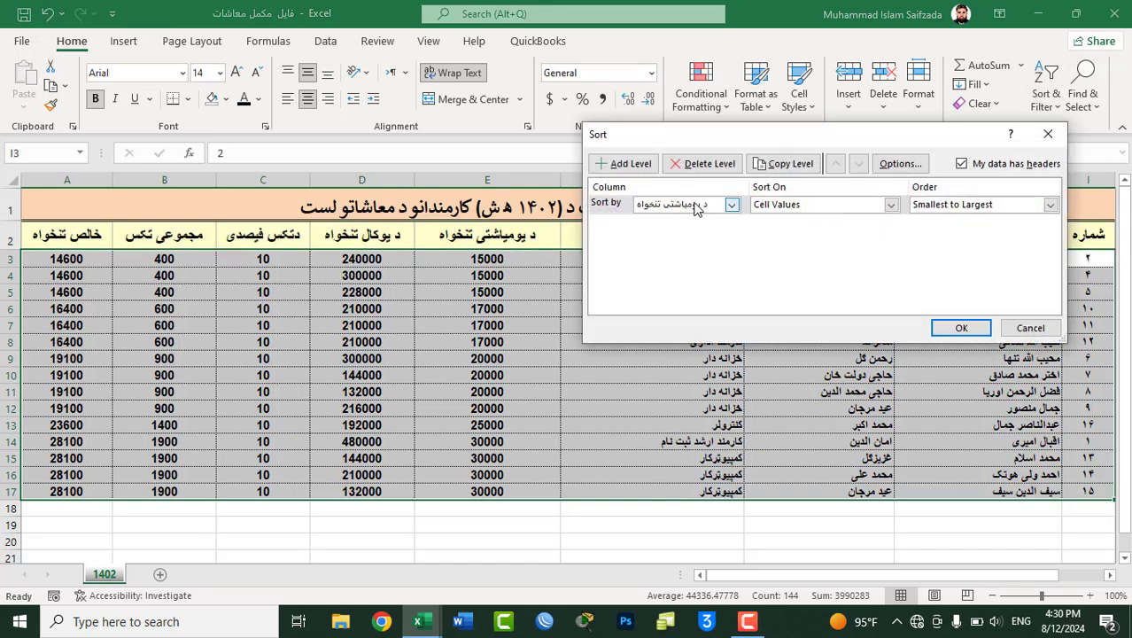
pyautogui.click(985, 209)
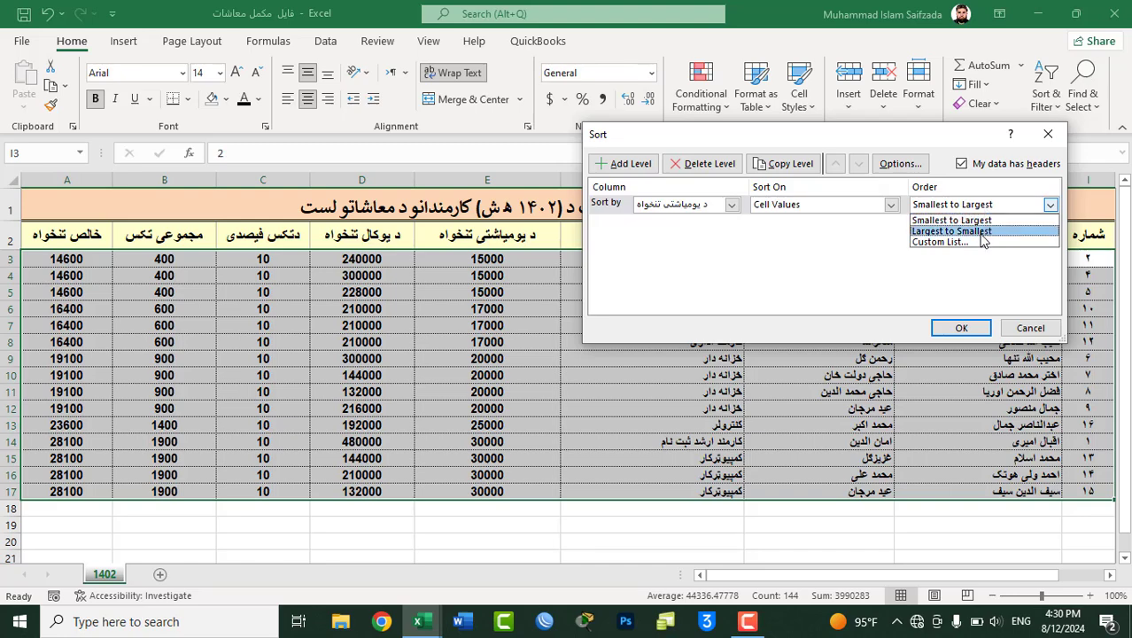
pyautogui.click(978, 228)
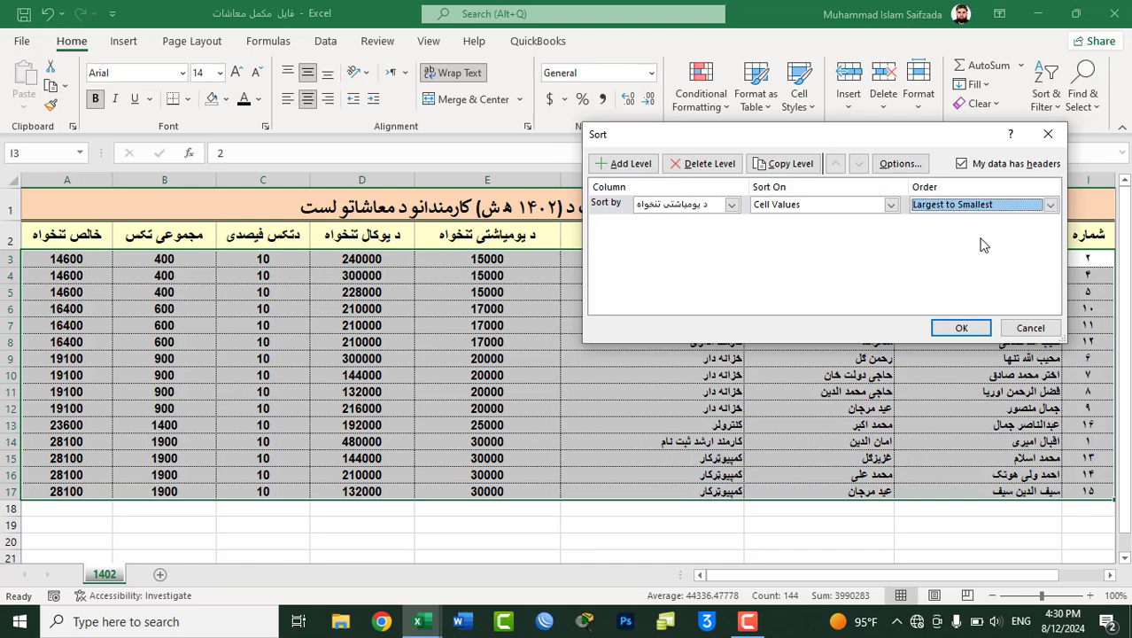
pyautogui.click(962, 328)
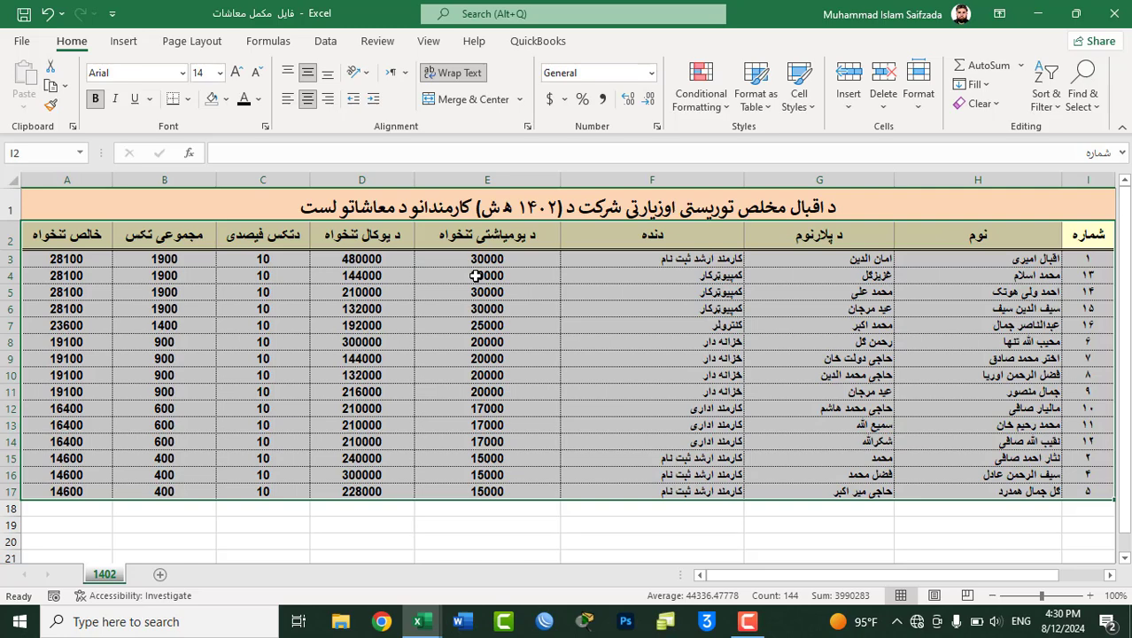
pyautogui.click(855, 290)
# Switch to the Item List workbook, look at the Pharma sheet and return to the DELL Products sheet
pyautogui.click(1041, 104)
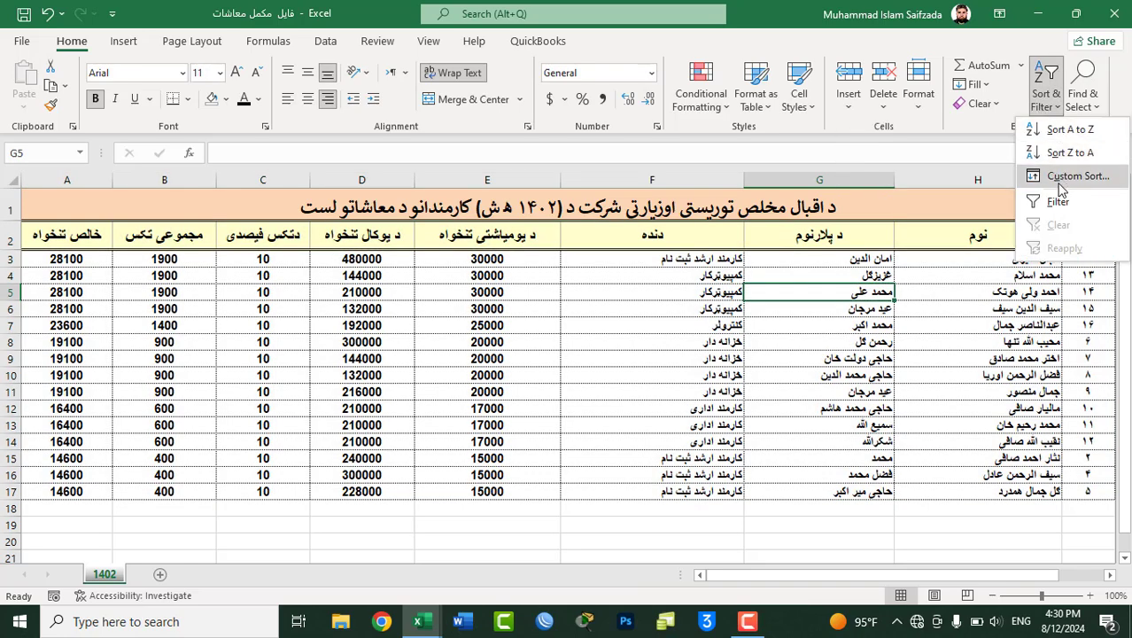
pyautogui.click(402, 397)
pyautogui.moveTo(417, 621)
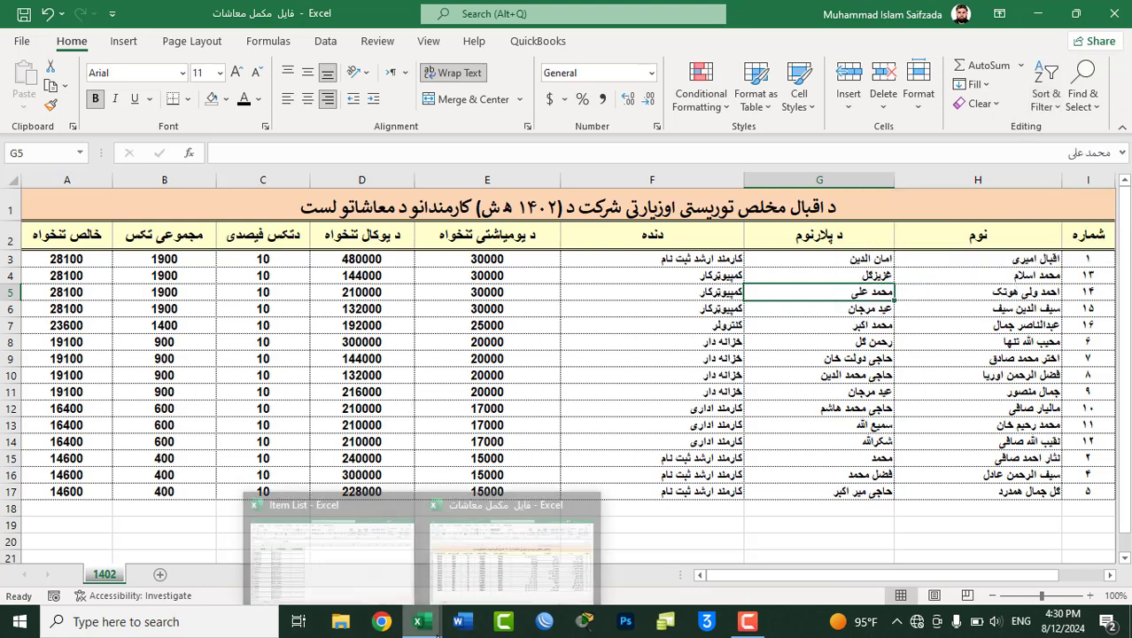
pyautogui.click(345, 542)
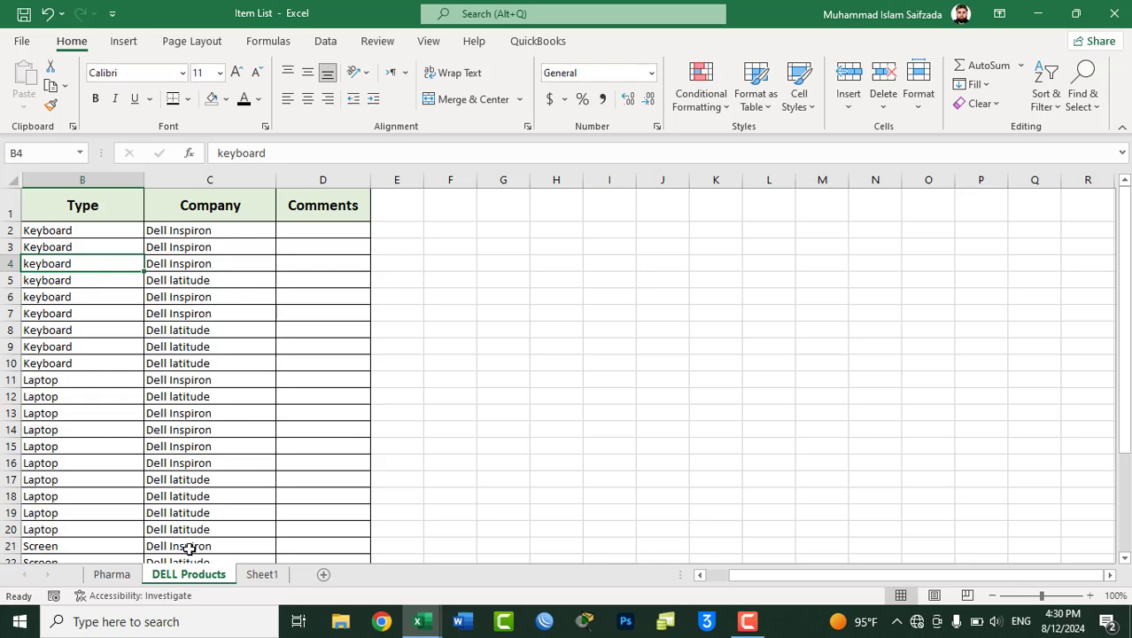
pyautogui.click(112, 575)
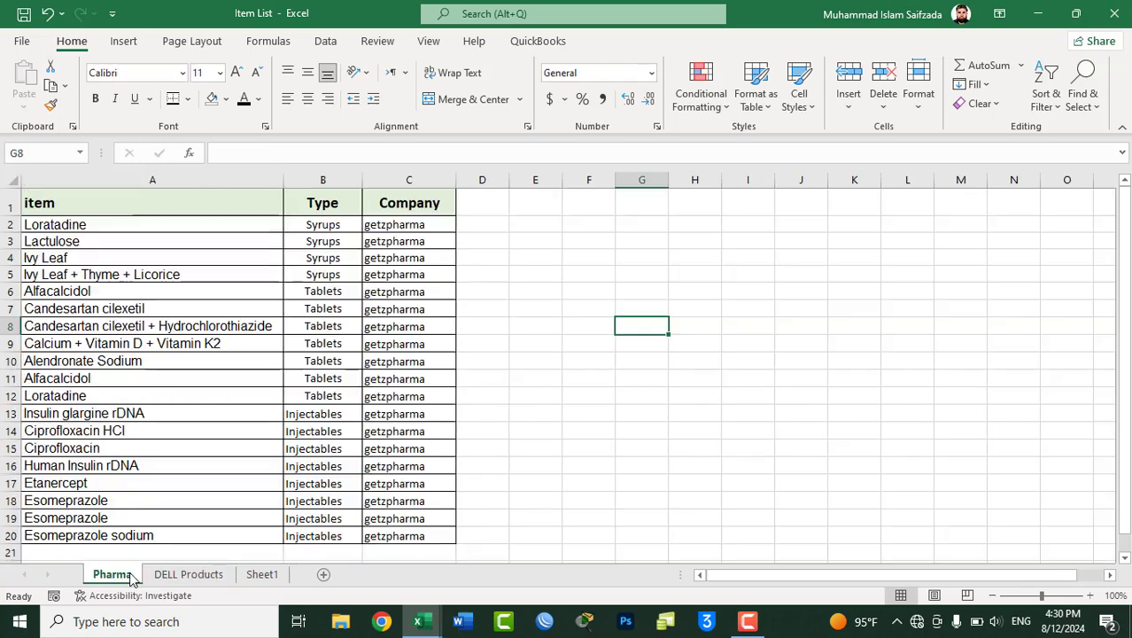
pyautogui.click(165, 574)
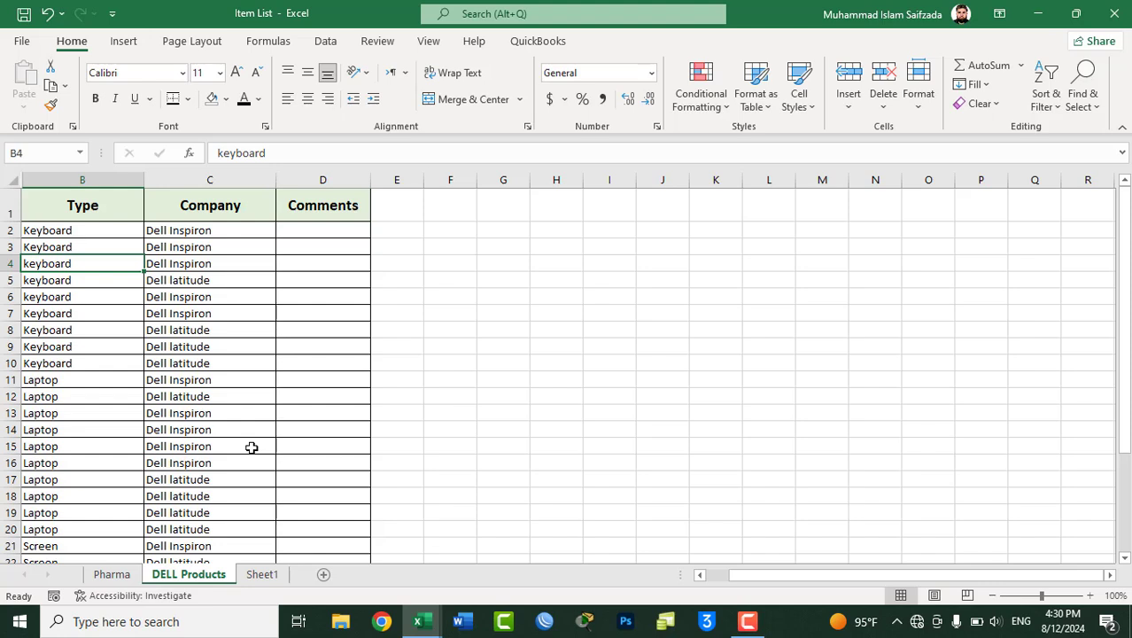
# Select the DELL Products table from B1 to D29 and add filters to its Type, Company and Comments headers
pyautogui.click(1045, 99)
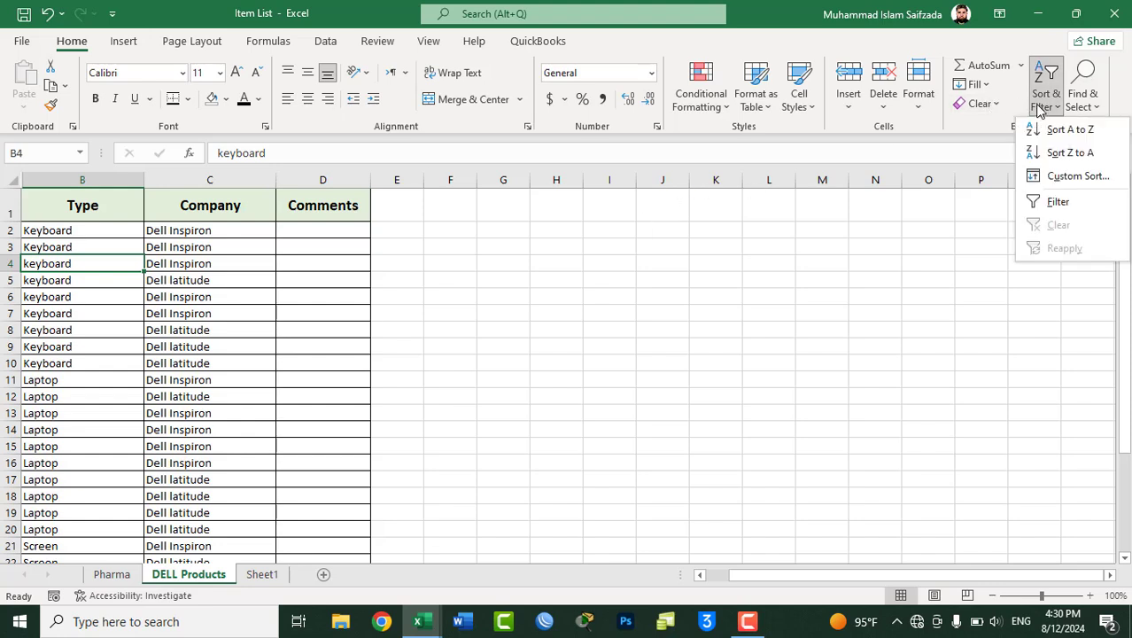
pyautogui.click(51, 204)
pyautogui.moveTo(93, 202); pyautogui.dragTo(286, 538)
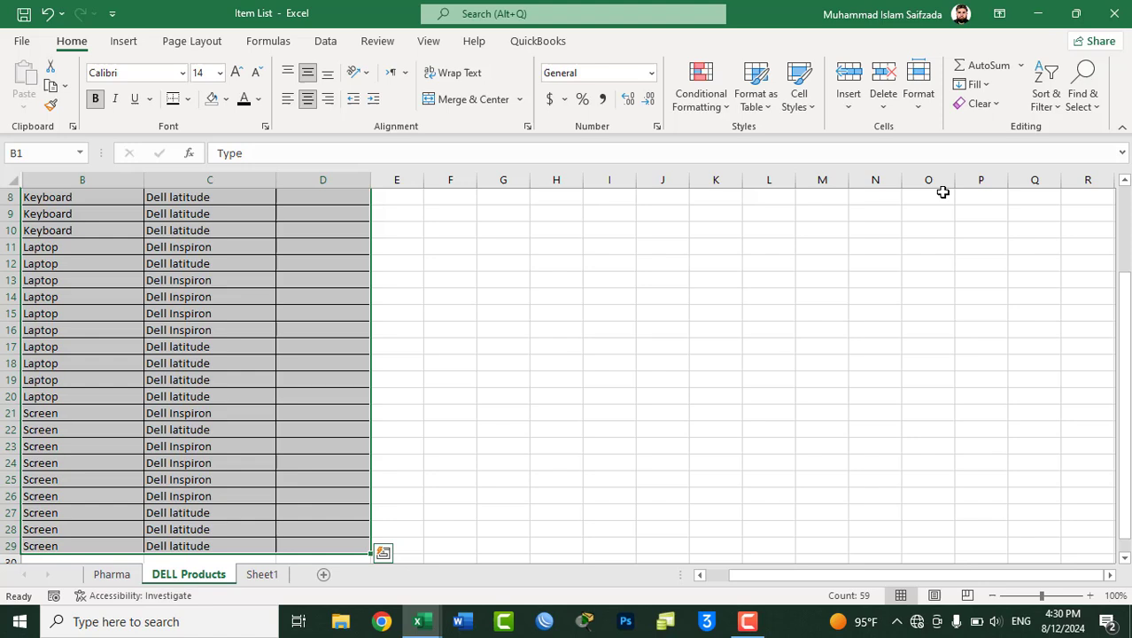
pyautogui.click(1045, 99)
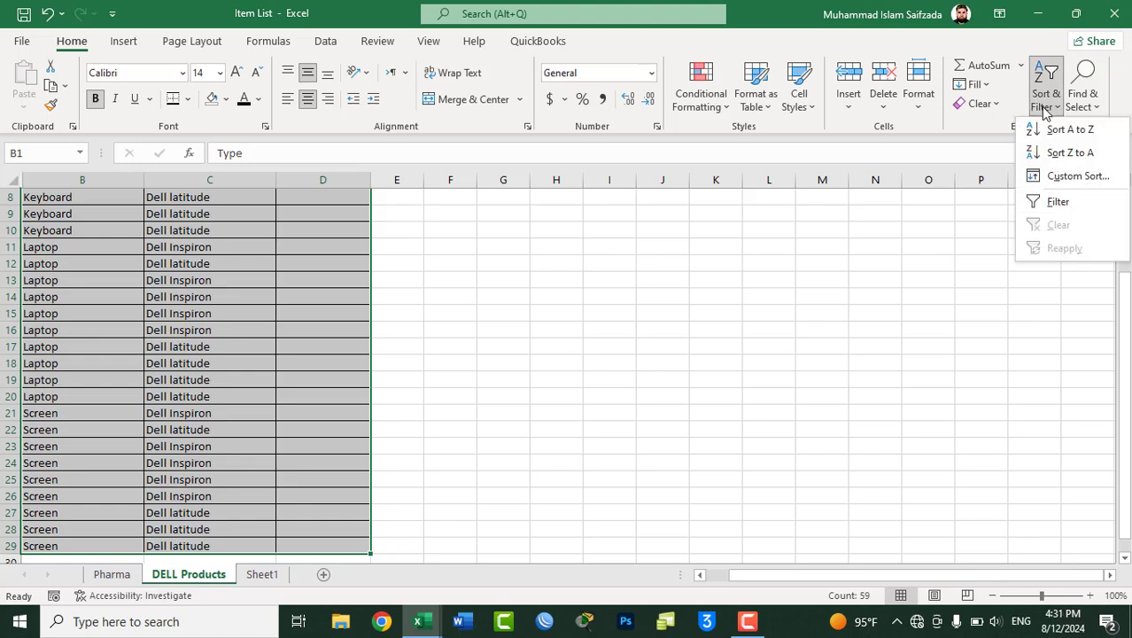
pyautogui.click(1054, 204)
pyautogui.scroll(3, 1126, 258)
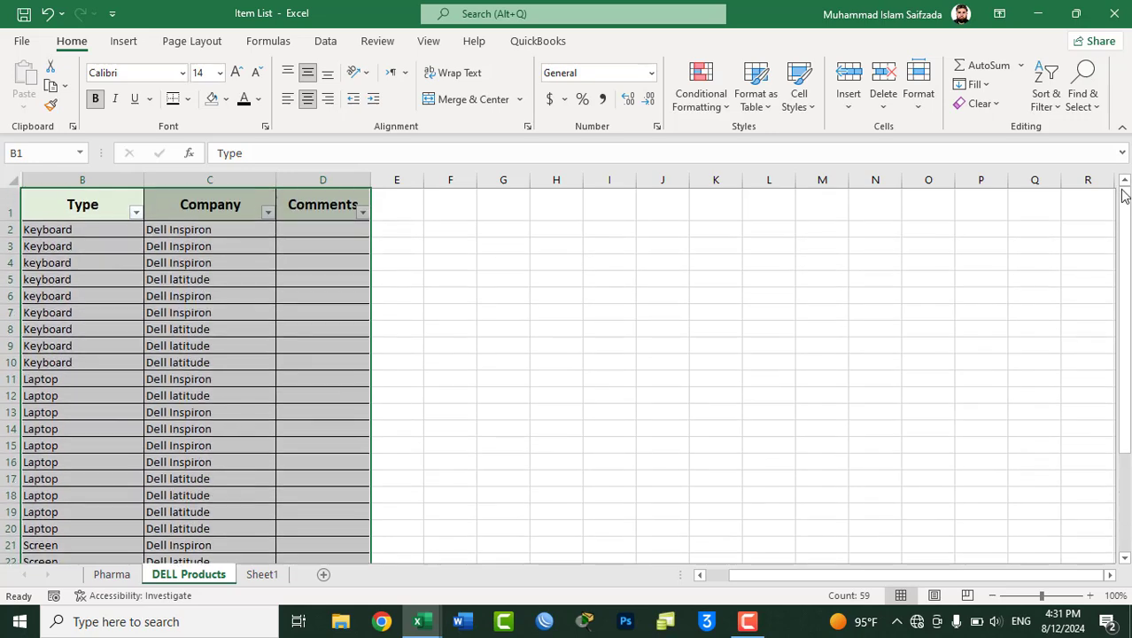
# Filter the Type column to include only Keyboard
pyautogui.click(82, 212)
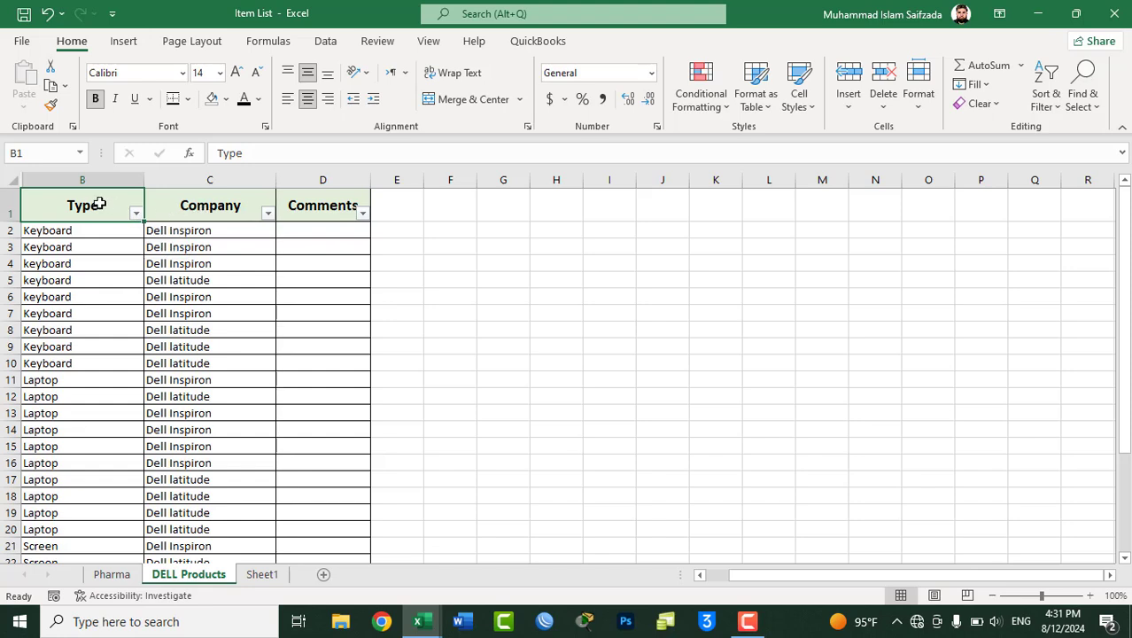
pyautogui.click(184, 209)
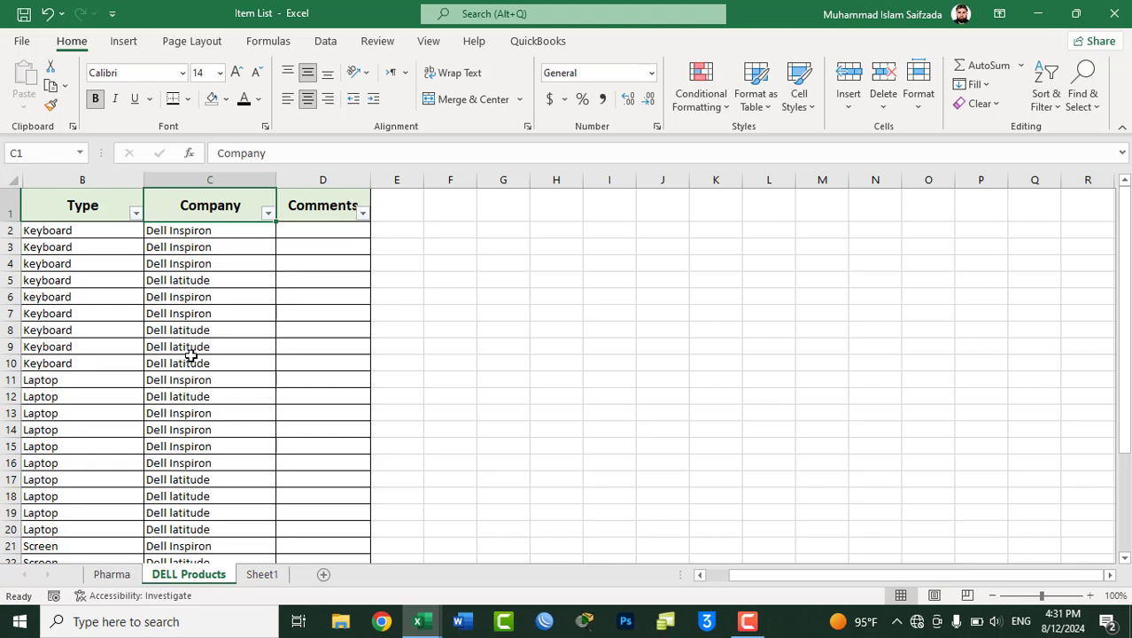
pyautogui.click(94, 211)
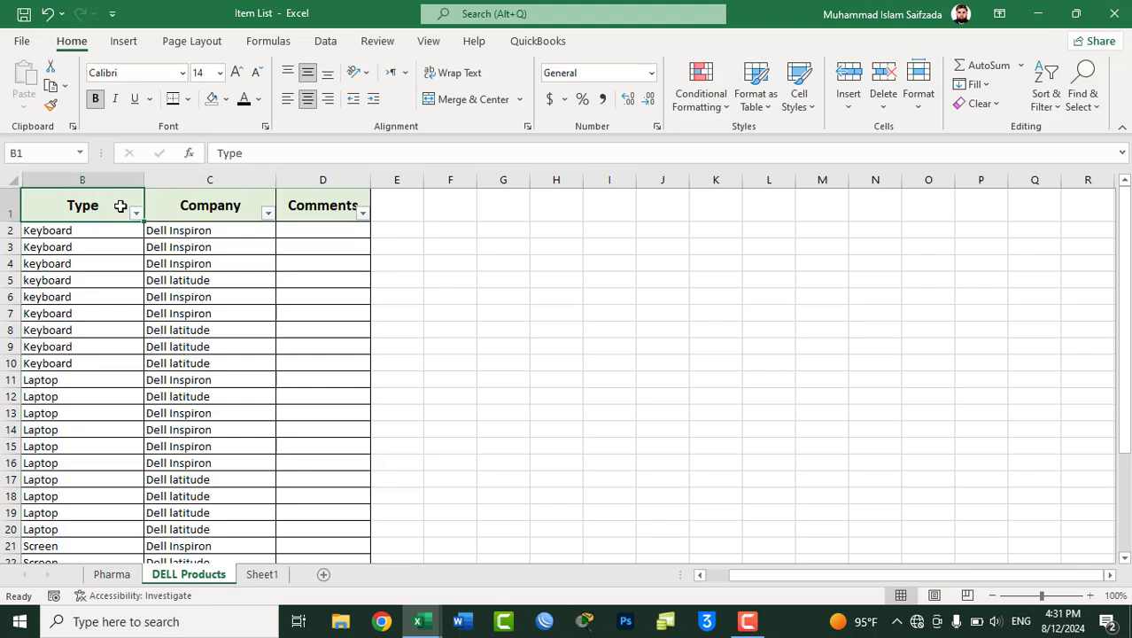
pyautogui.click(136, 212)
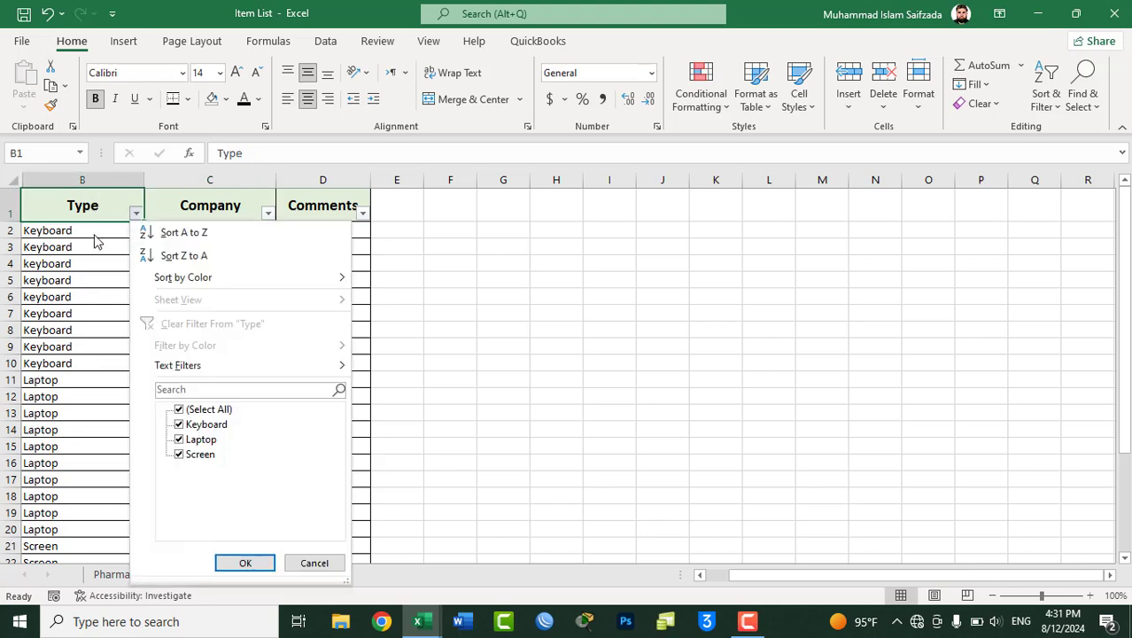
pyautogui.click(183, 409)
pyautogui.click(180, 425)
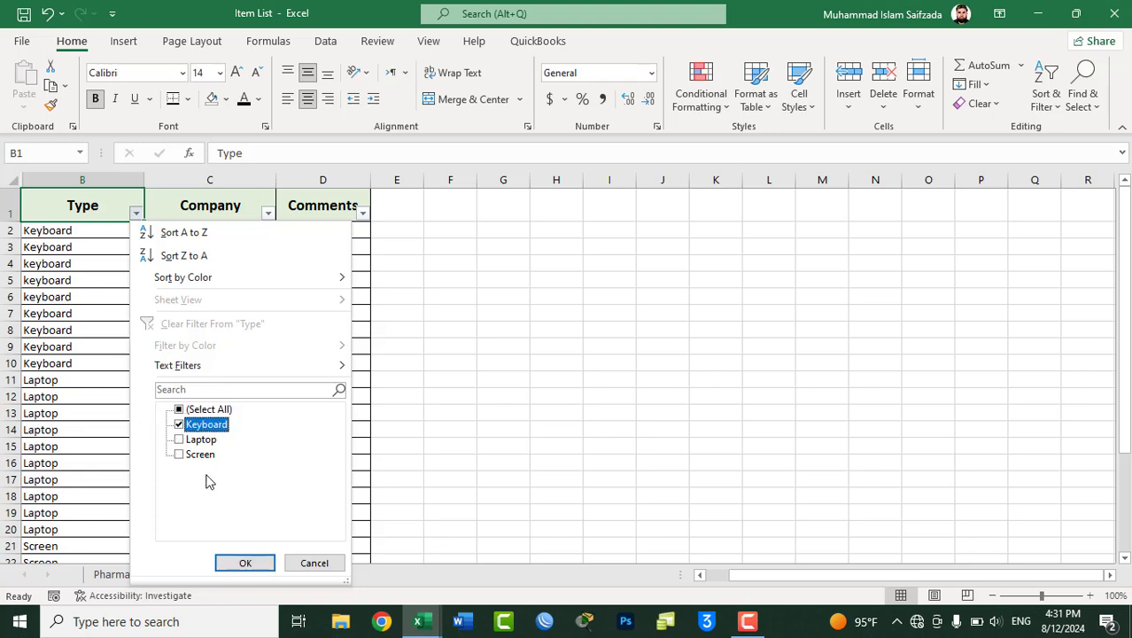
pyautogui.click(249, 565)
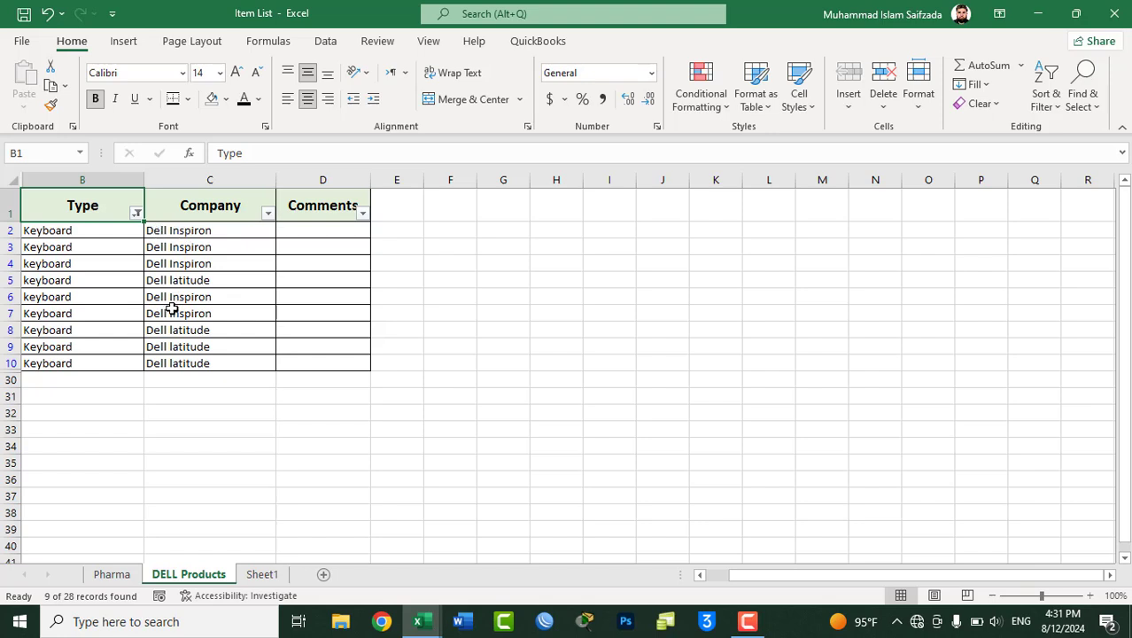
# Change the Type column's filter to include only Laptop
pyautogui.click(136, 214)
pyautogui.click(179, 425)
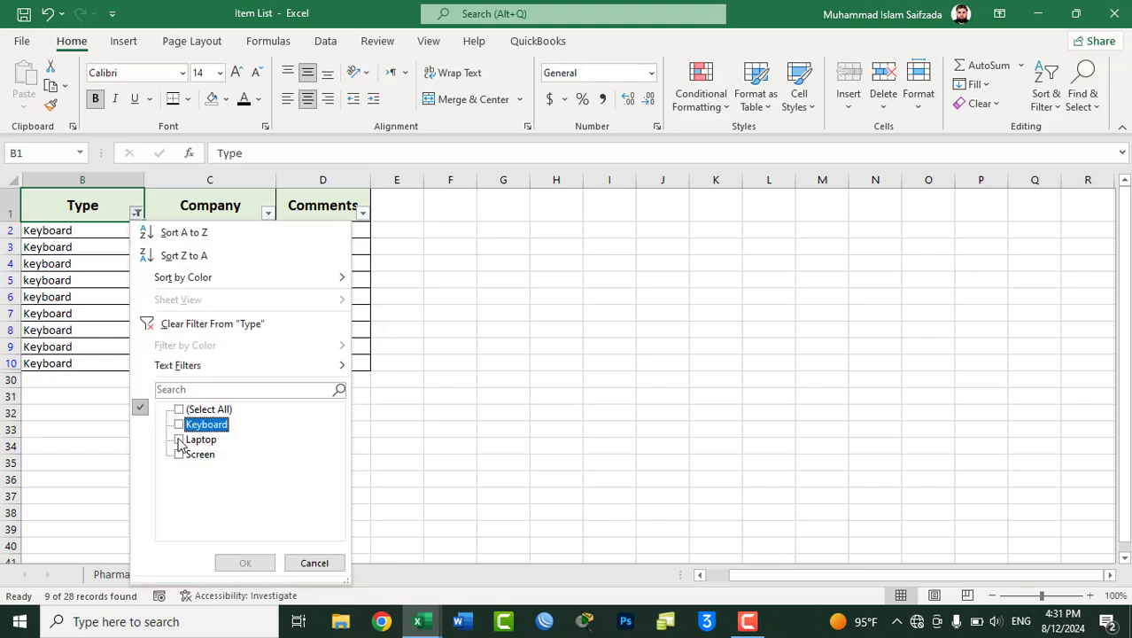
pyautogui.click(180, 439)
pyautogui.click(244, 561)
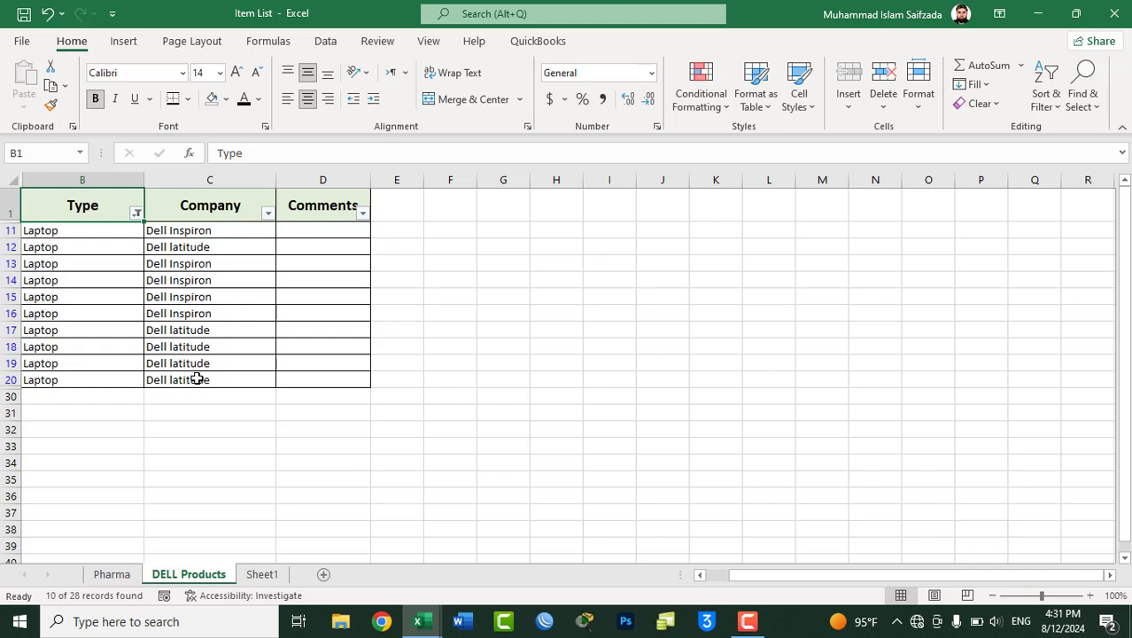
# Extend the Type column's filter to include both Keyboard and Laptop
pyautogui.click(137, 214)
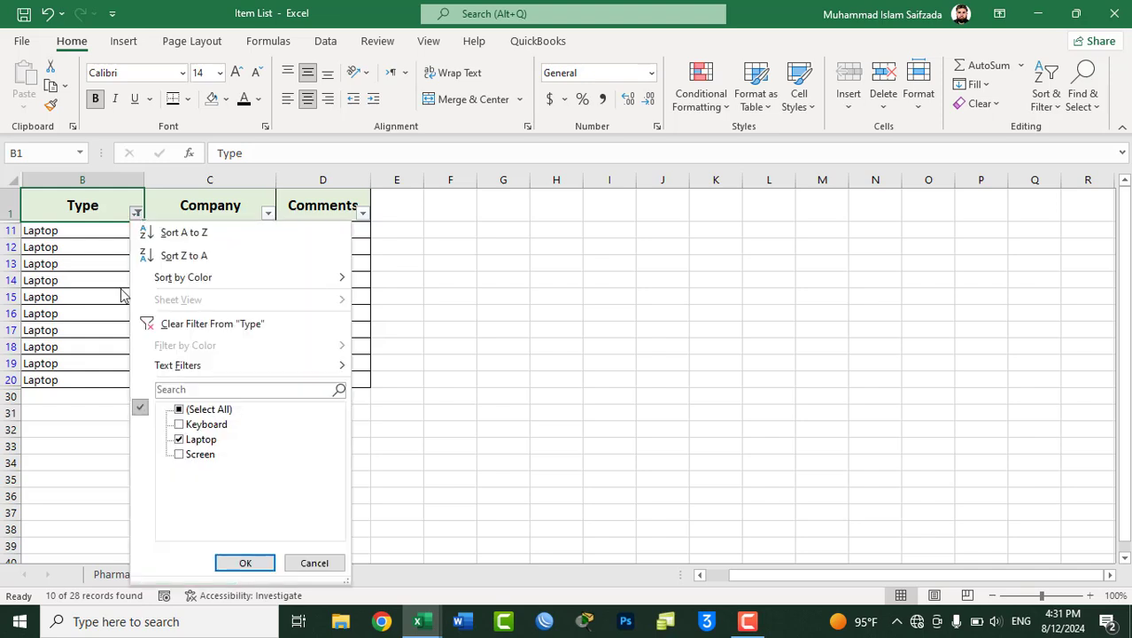
pyautogui.click(179, 424)
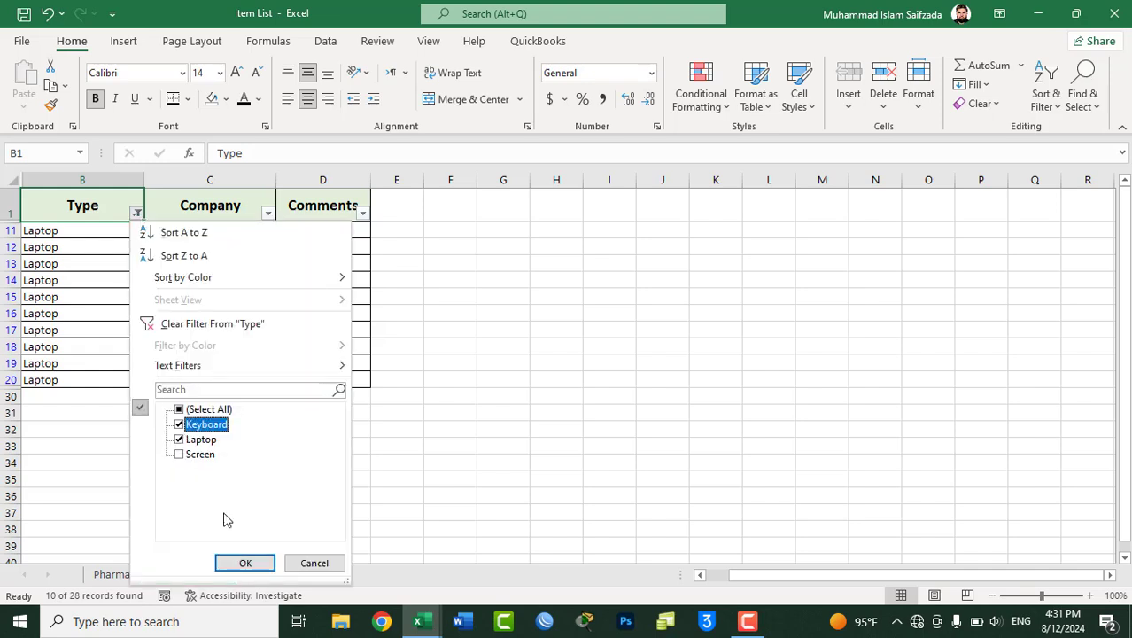
pyautogui.click(246, 563)
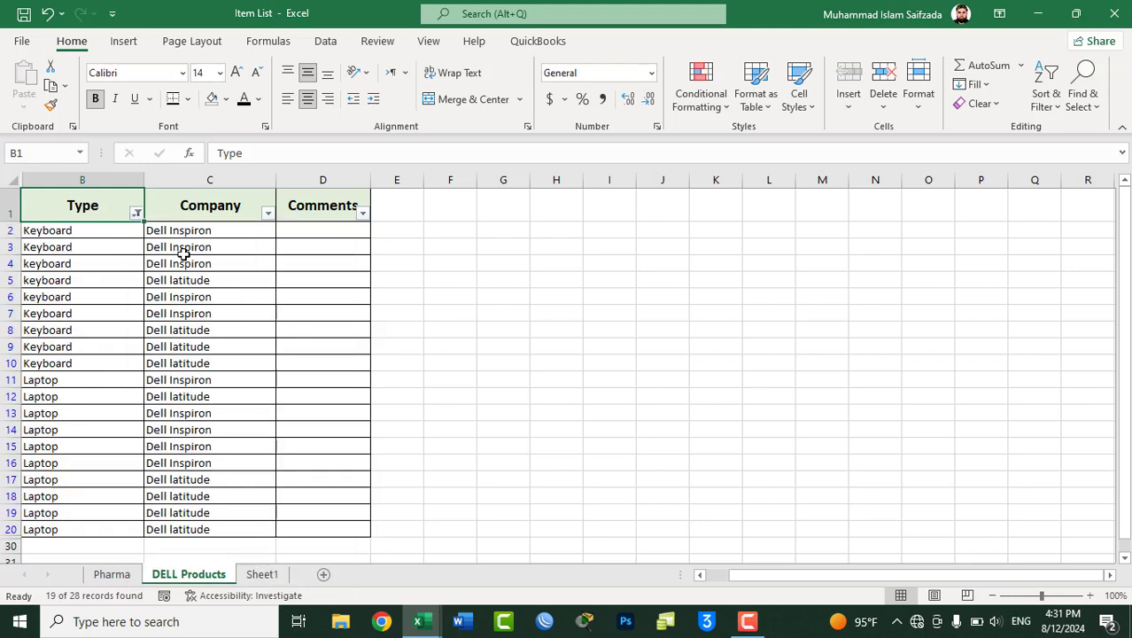
# Search the Type column's filter values for Keyboard, and clear the filter from the Type column
pyautogui.click(137, 214)
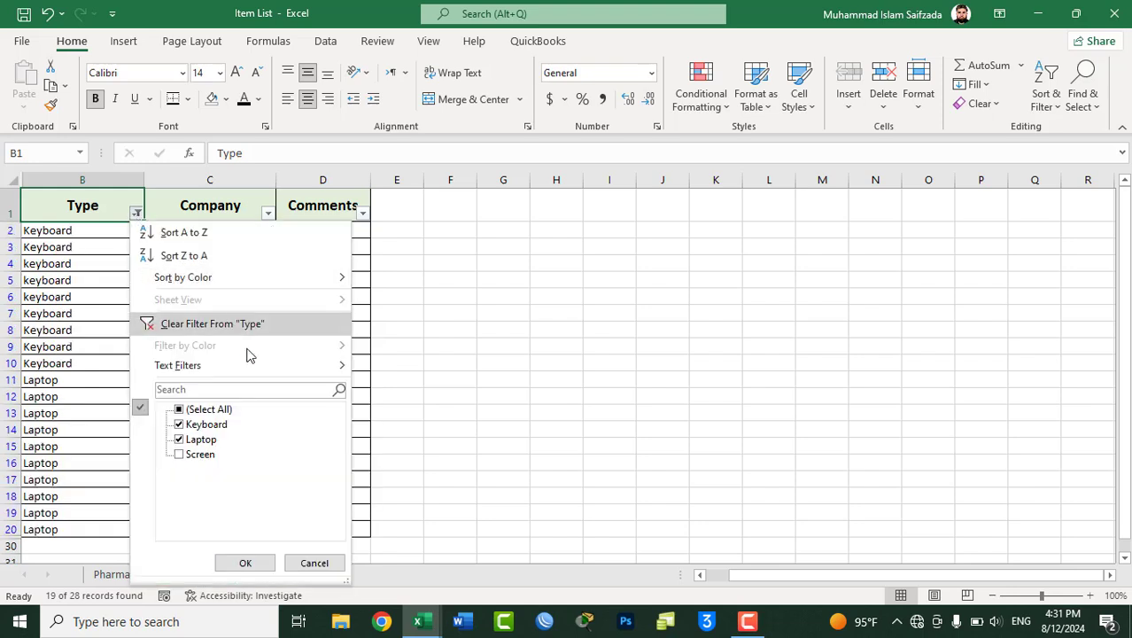
pyautogui.click(179, 411)
pyautogui.click(180, 412)
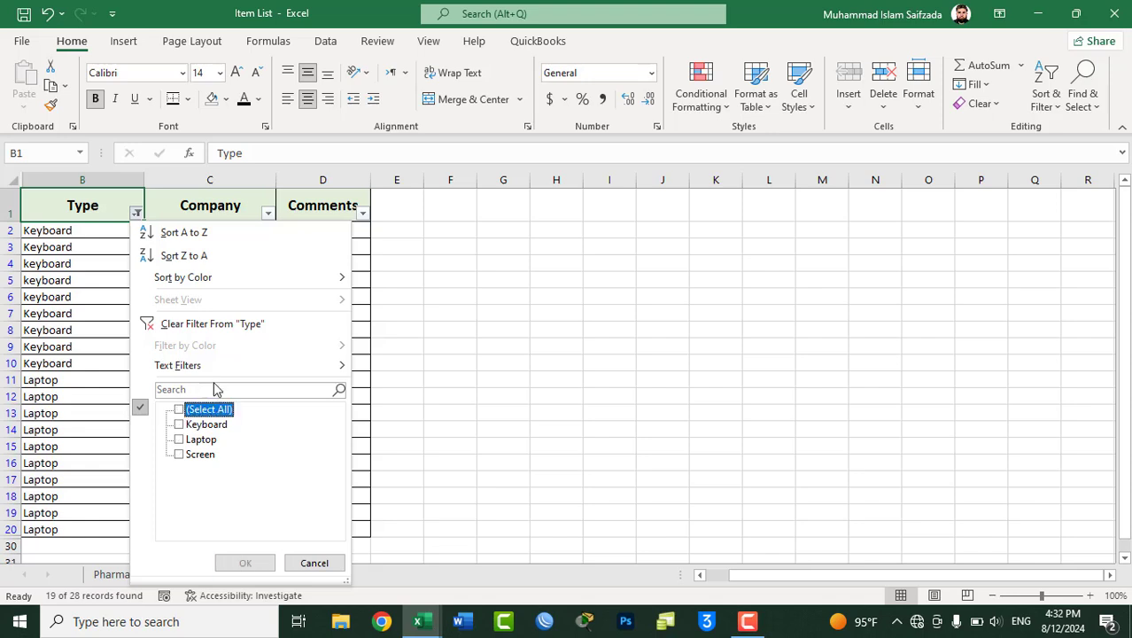
pyautogui.click(214, 390)
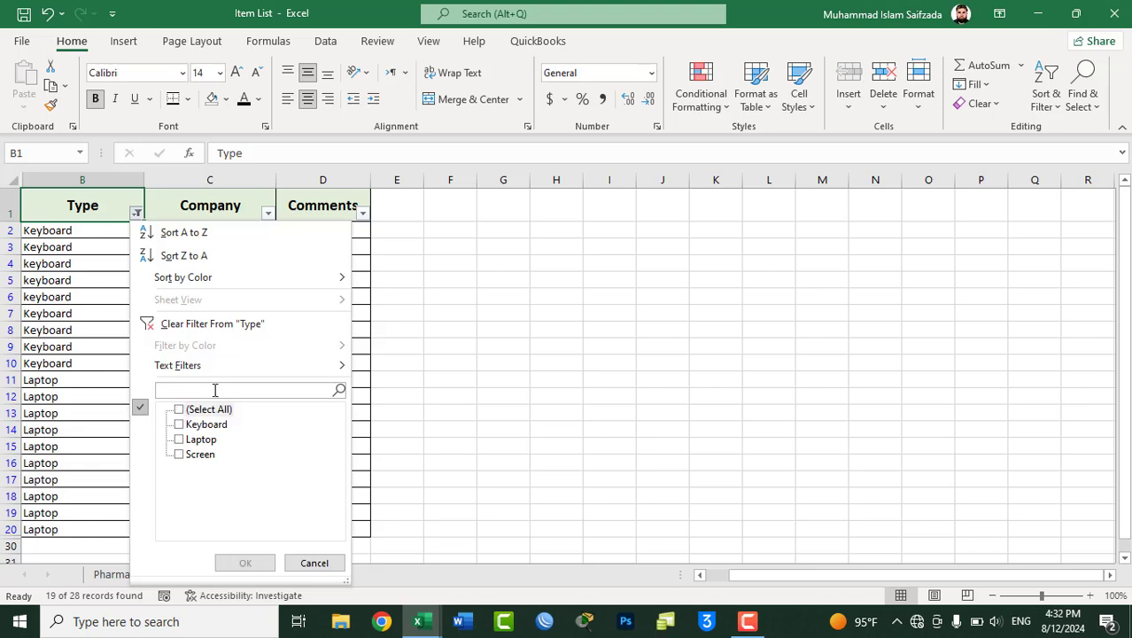
pyautogui.write('Keyboard')
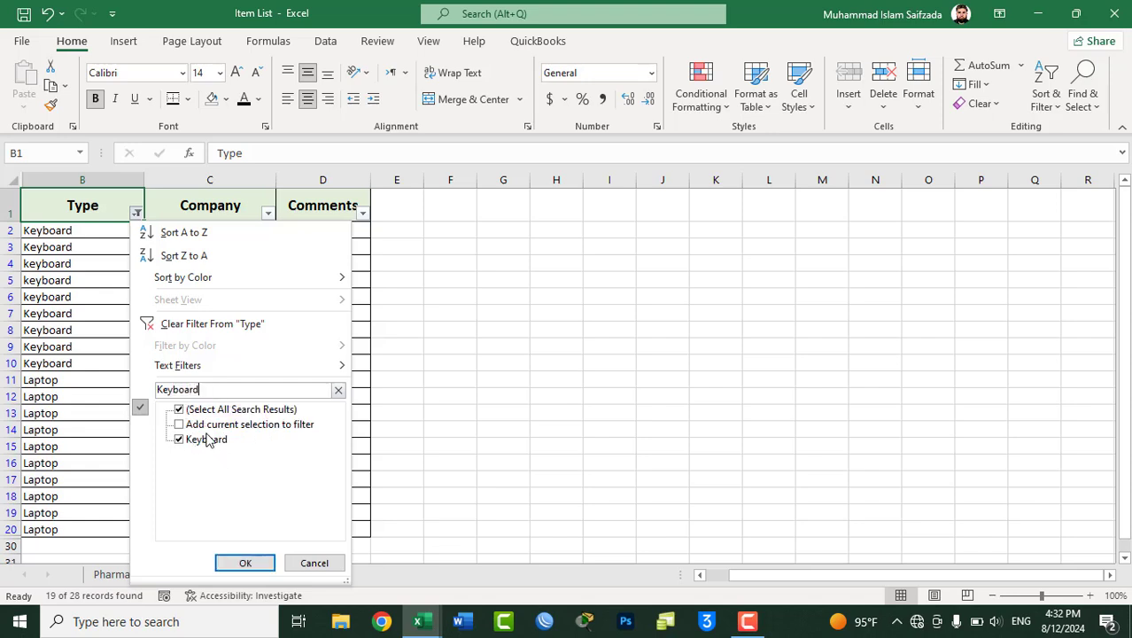
pyautogui.click(198, 324)
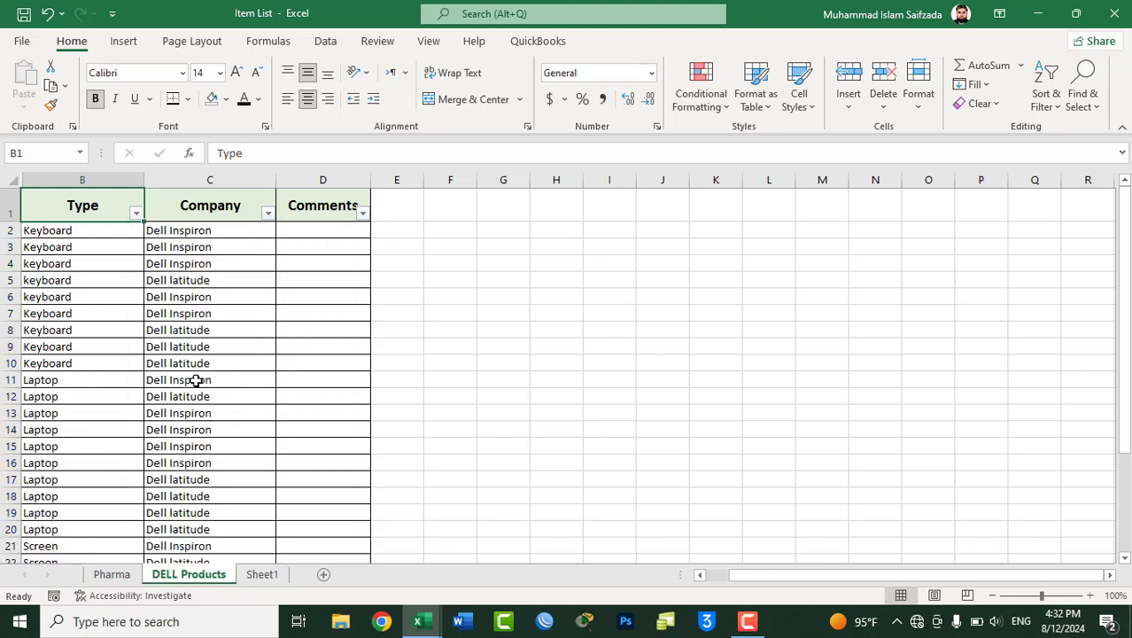
# Filter the unfiltered Type column by the single value Keyboard
pyautogui.click(134, 216)
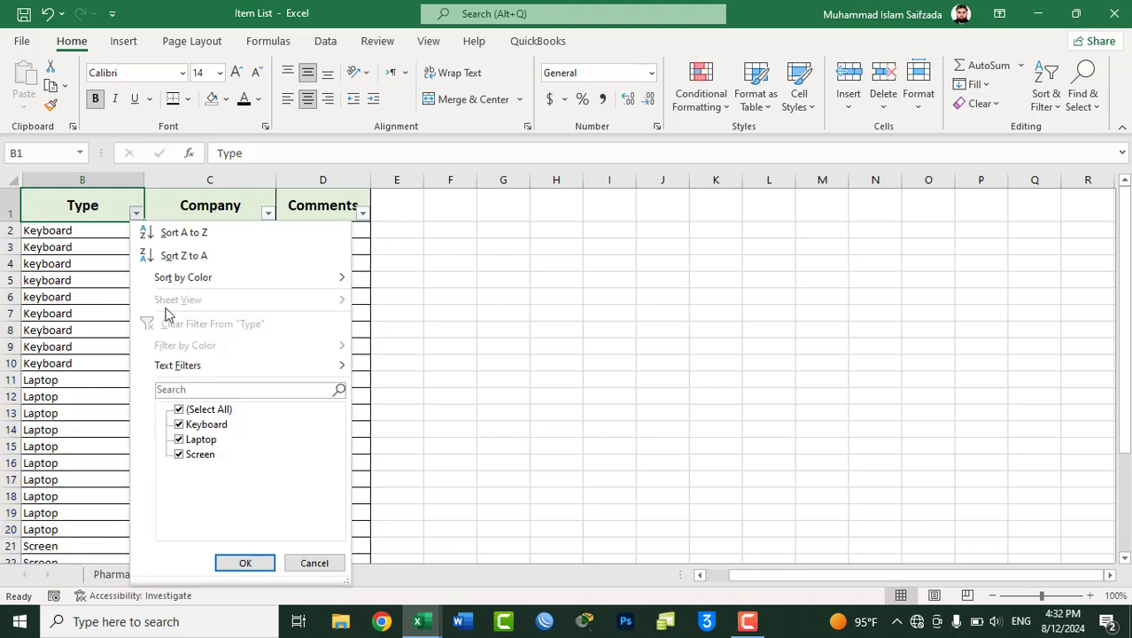
pyautogui.click(179, 410)
pyautogui.click(179, 424)
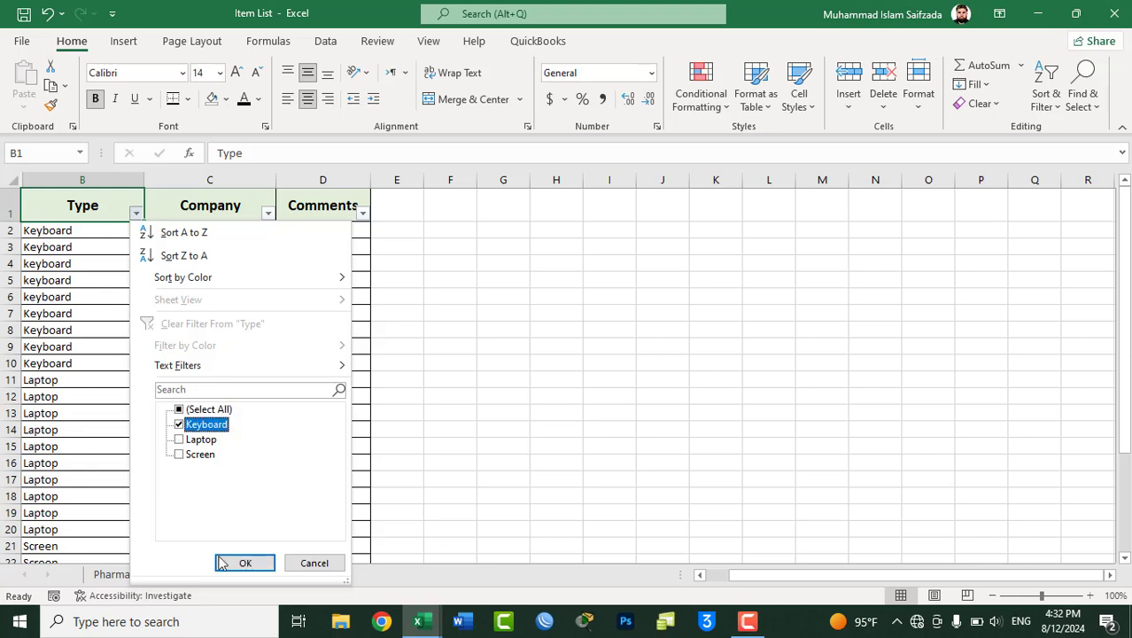
pyautogui.click(246, 564)
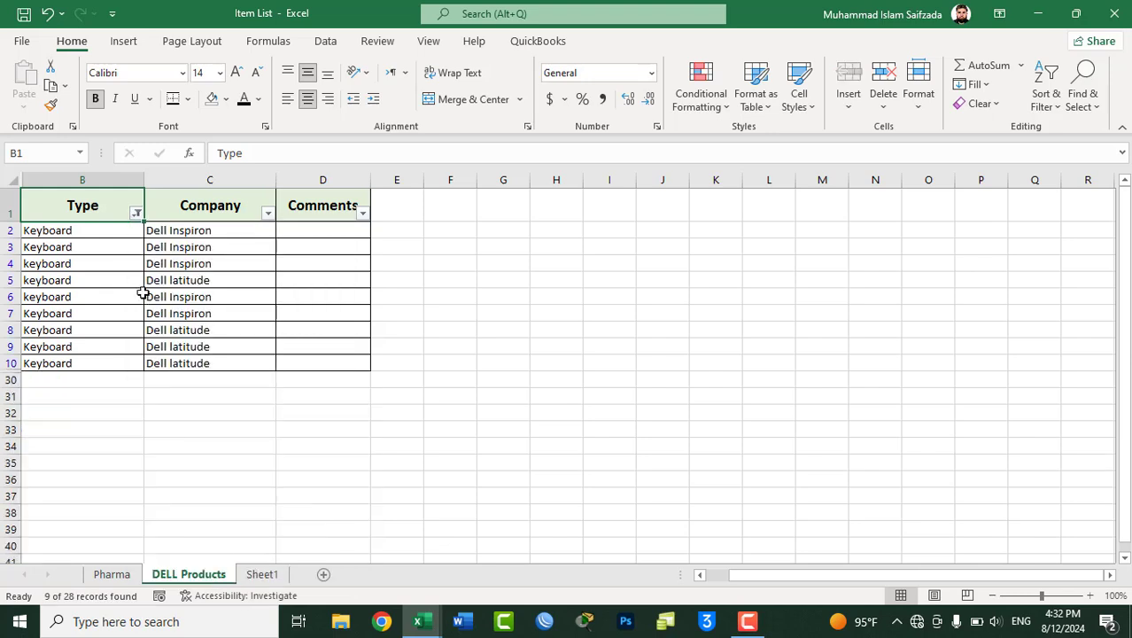
# Clear the filter from the Type column, and fill cells B3:B5 and B14:B19 with blue
pyautogui.click(137, 214)
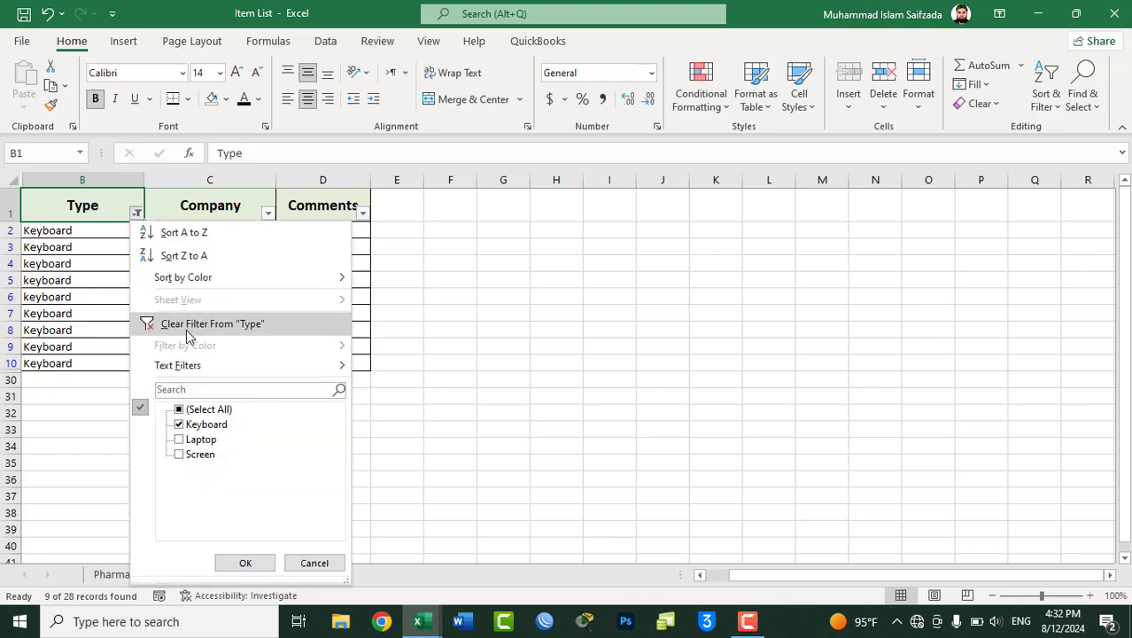
pyautogui.click(188, 328)
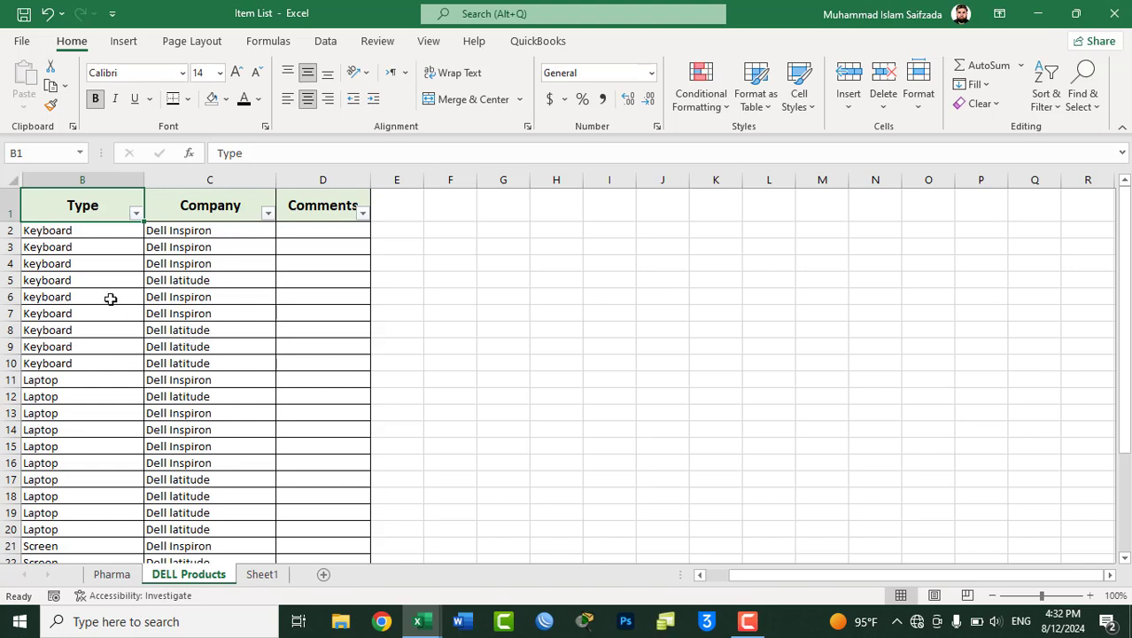
pyautogui.moveTo(84, 247); pyautogui.dragTo(92, 279)
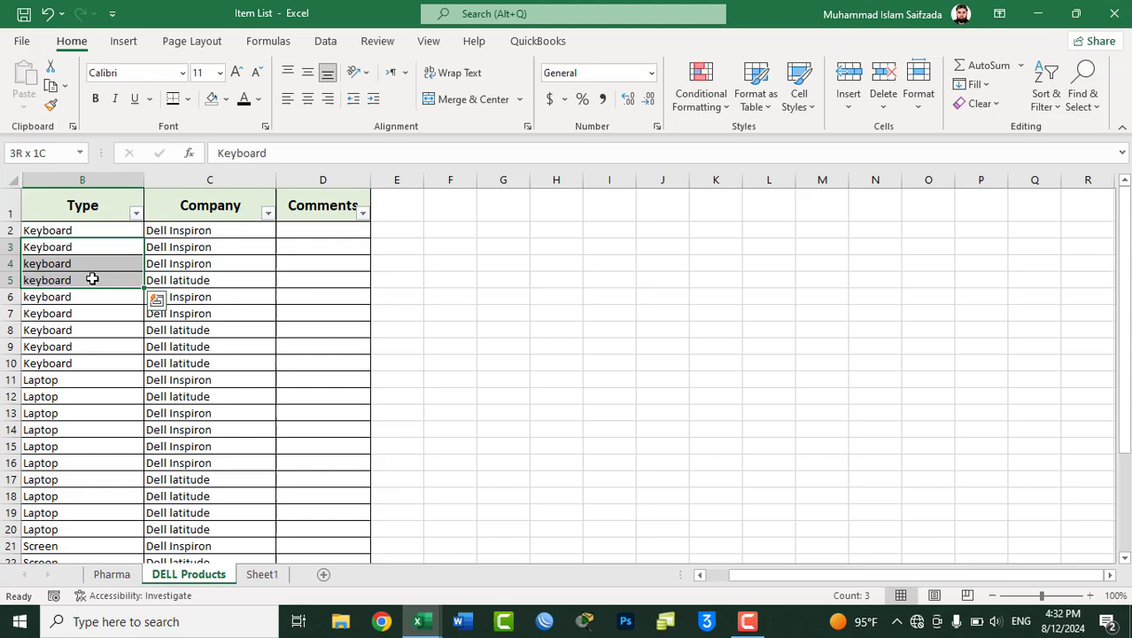
pyautogui.click(227, 99)
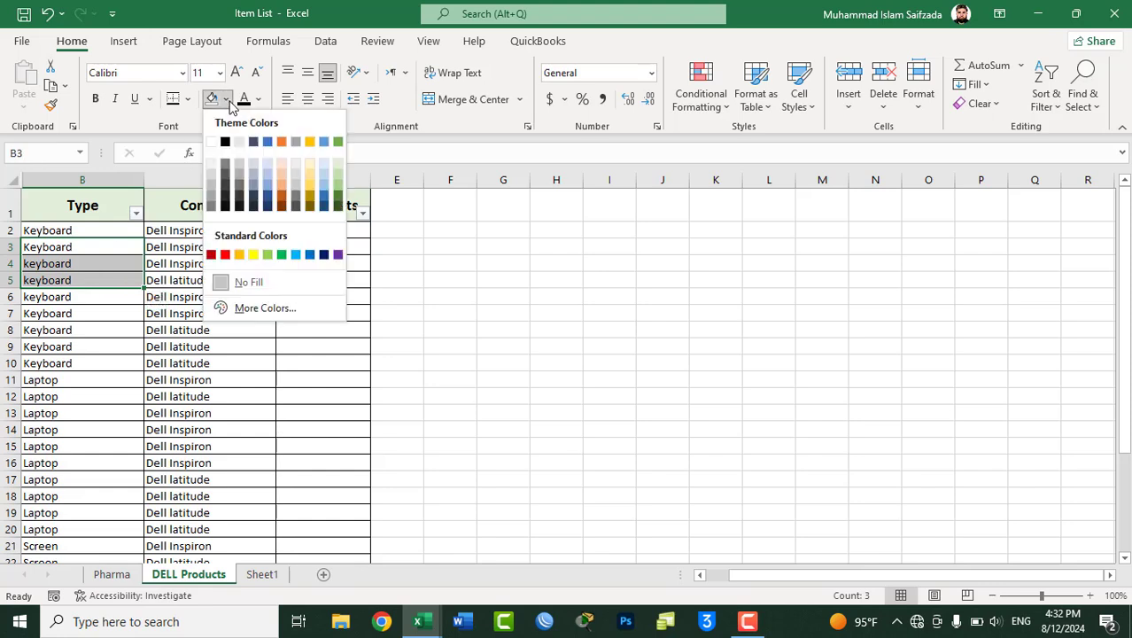
pyautogui.click(267, 155)
pyautogui.moveTo(85, 431); pyautogui.dragTo(85, 512)
pyautogui.click(212, 106)
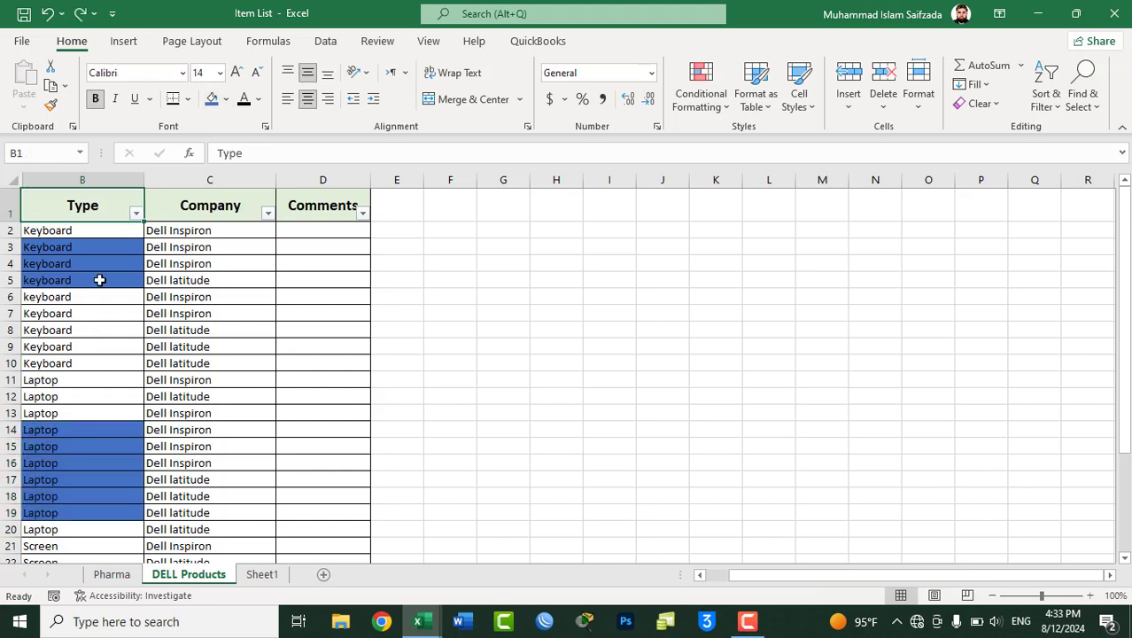
# Filter the Type column by the blue cell color
pyautogui.click(137, 215)
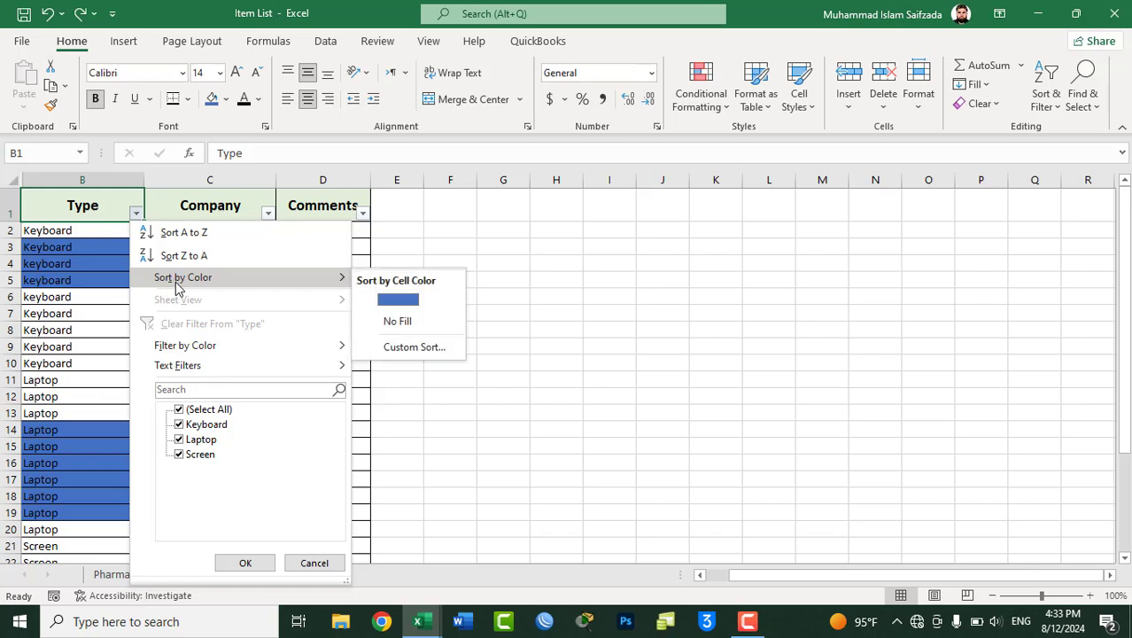
pyautogui.moveTo(194, 353)
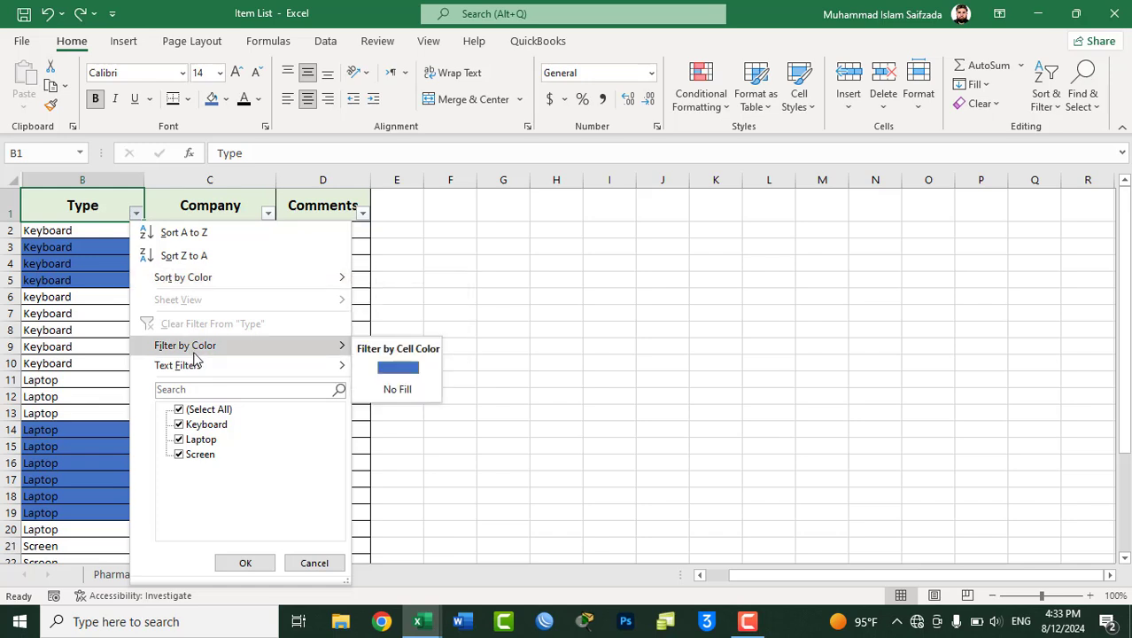
pyautogui.moveTo(237, 284)
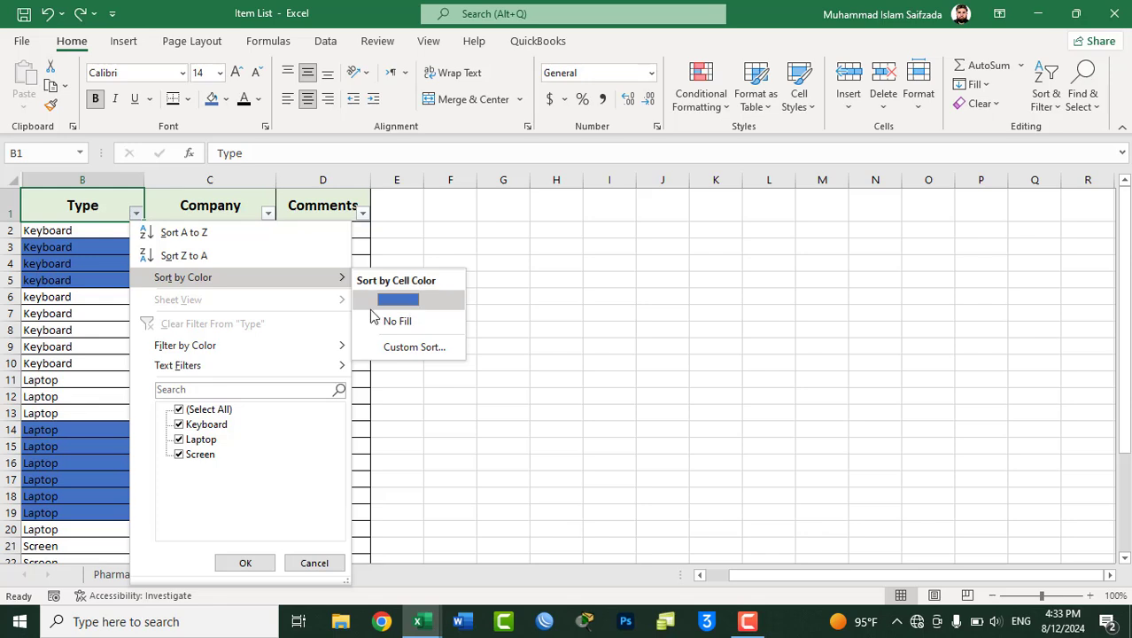
pyautogui.moveTo(272, 356)
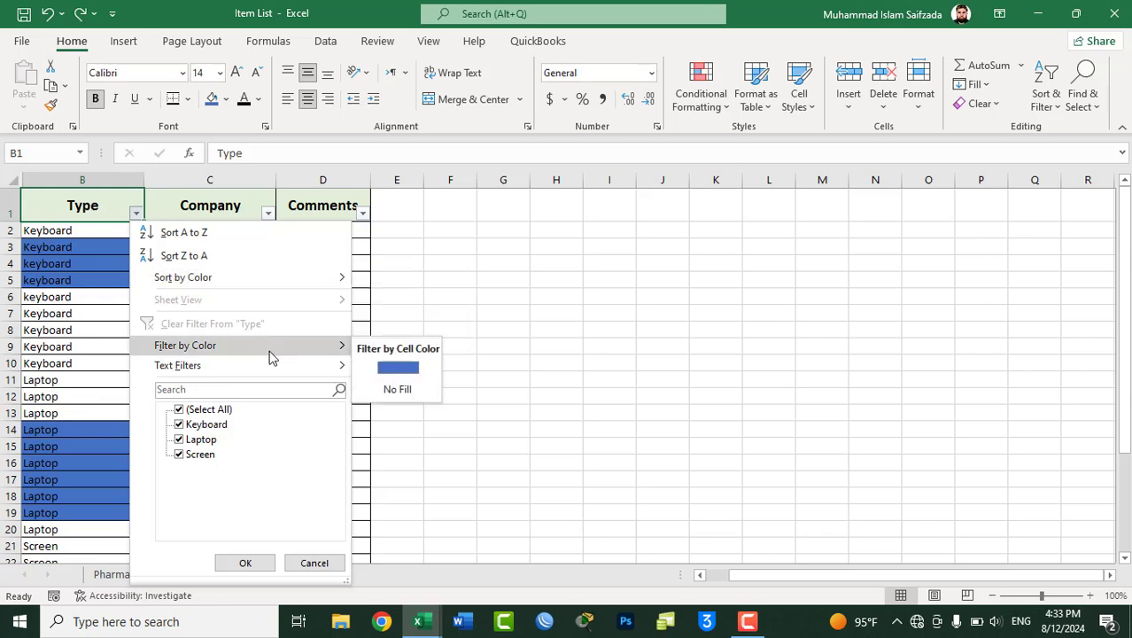
pyautogui.click(398, 368)
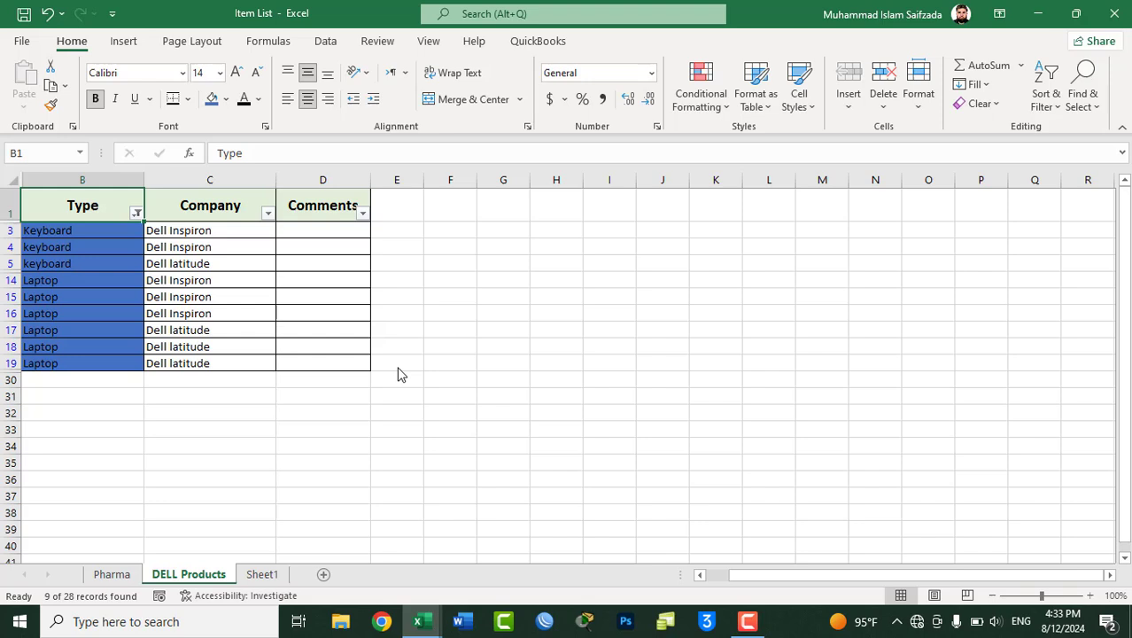
# Clear the color filter from the Type column and remove the fill from cells B2:B19
pyautogui.click(137, 213)
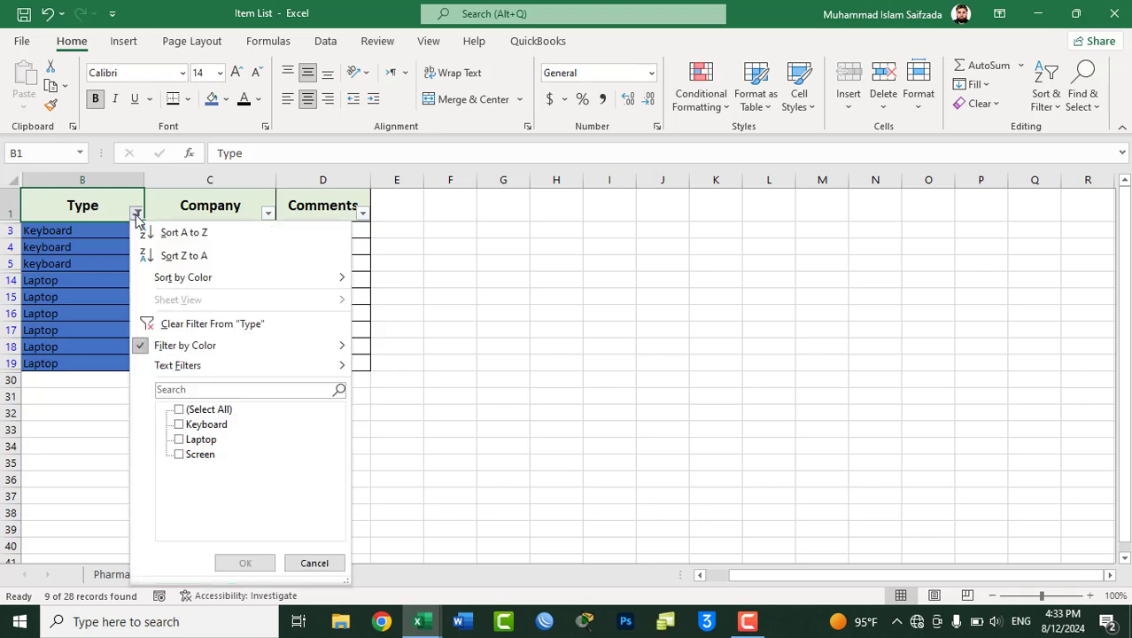
pyautogui.click(165, 326)
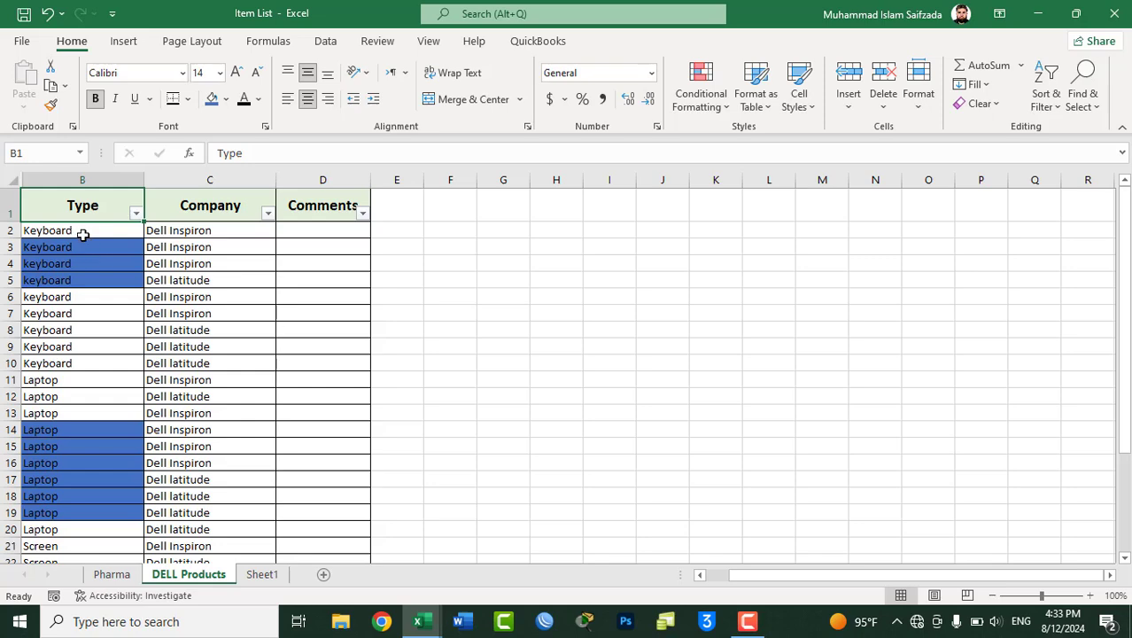
pyautogui.moveTo(81, 232); pyautogui.dragTo(97, 429)
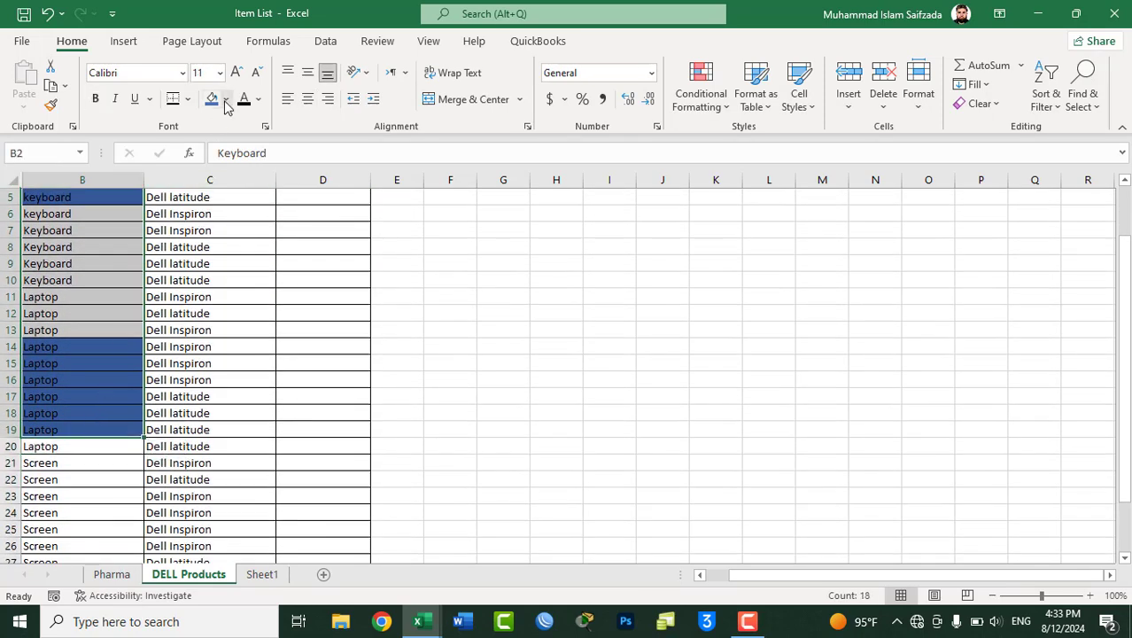
pyautogui.click(226, 100)
pyautogui.click(241, 282)
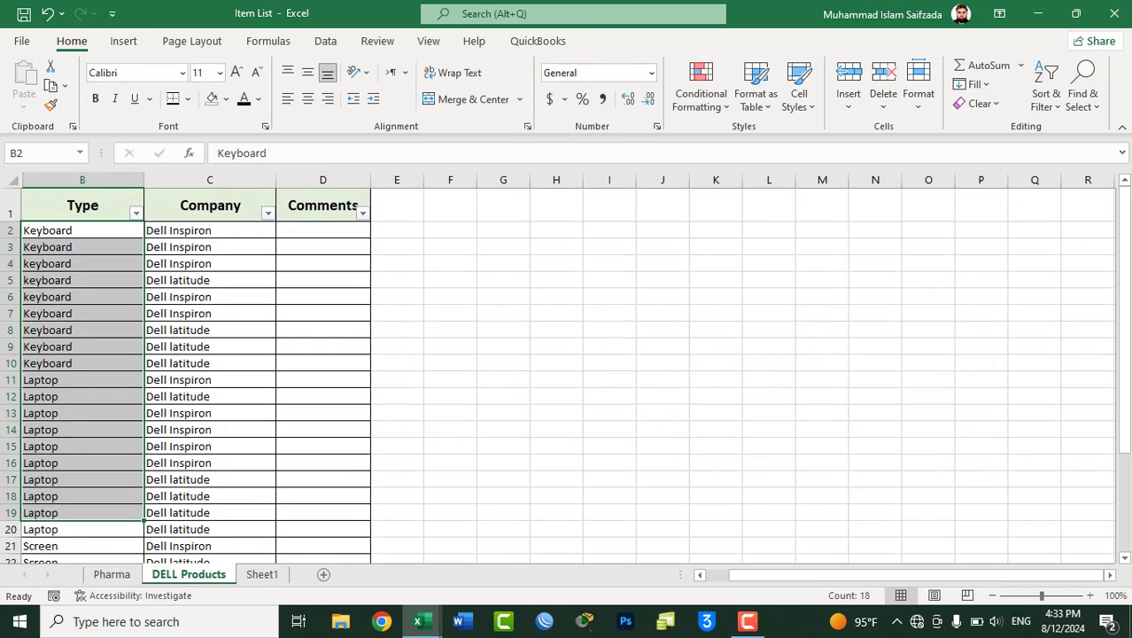
pyautogui.click(99, 206)
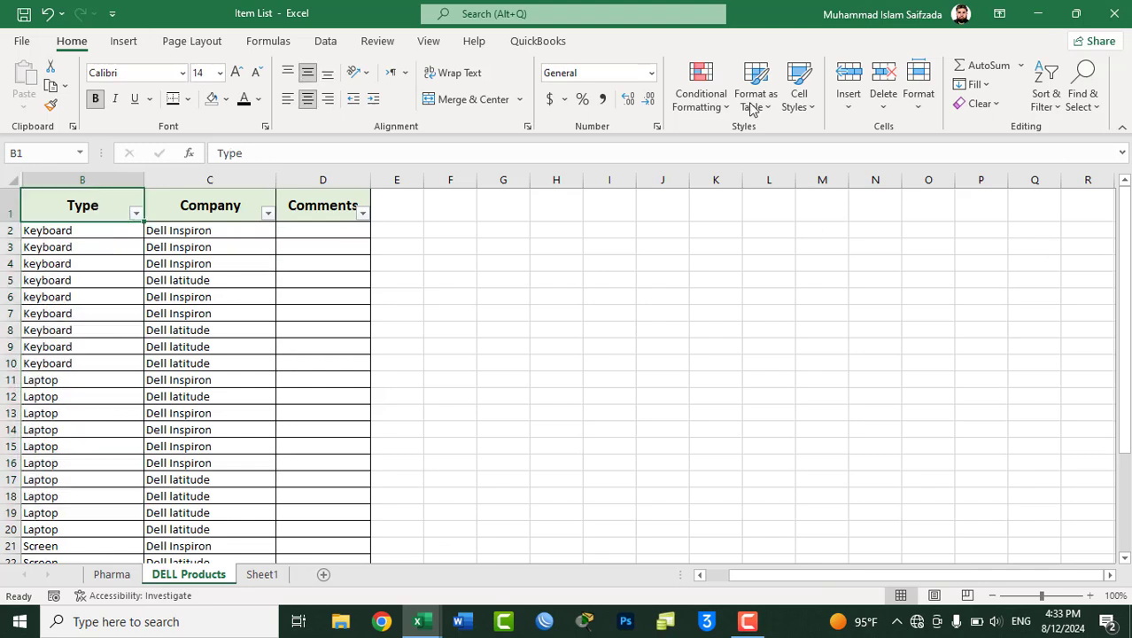
pyautogui.press('Down')
pyautogui.press('Down')
pyautogui.press('Down')
pyautogui.click(1046, 89)
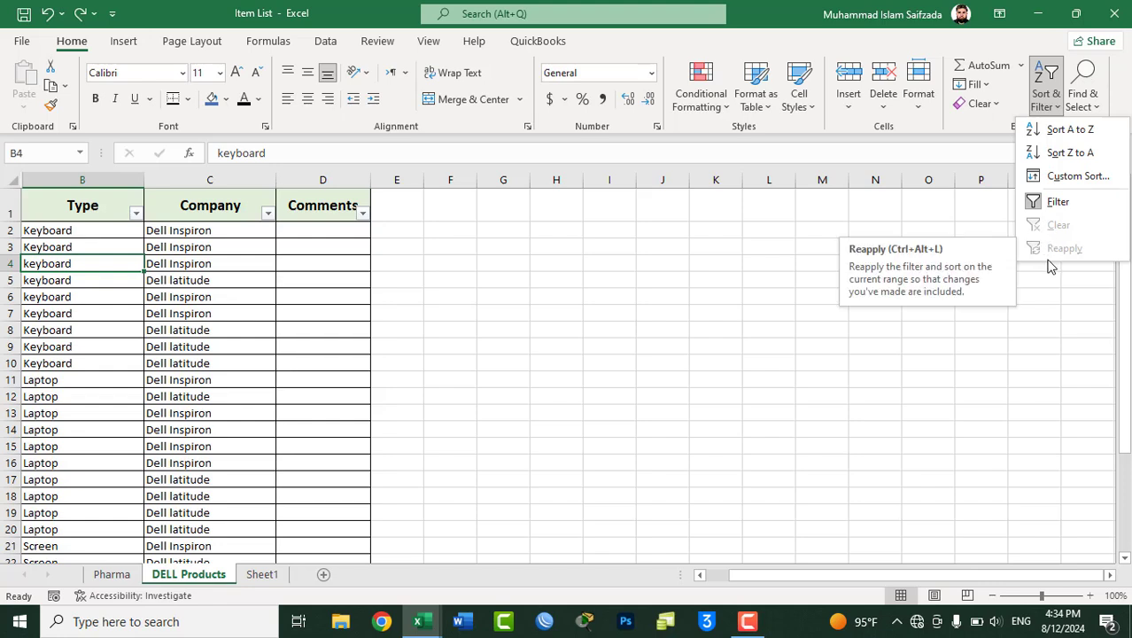
# Filter the Type column to include only Keyboard
pyautogui.click(88, 209)
pyautogui.click(135, 212)
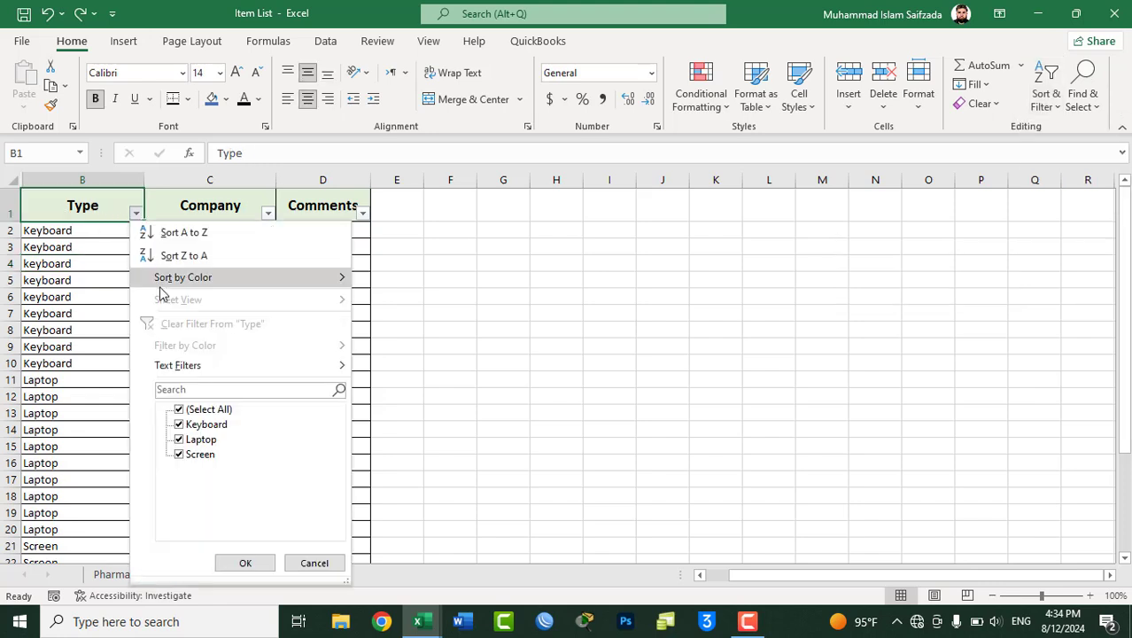
pyautogui.click(179, 409)
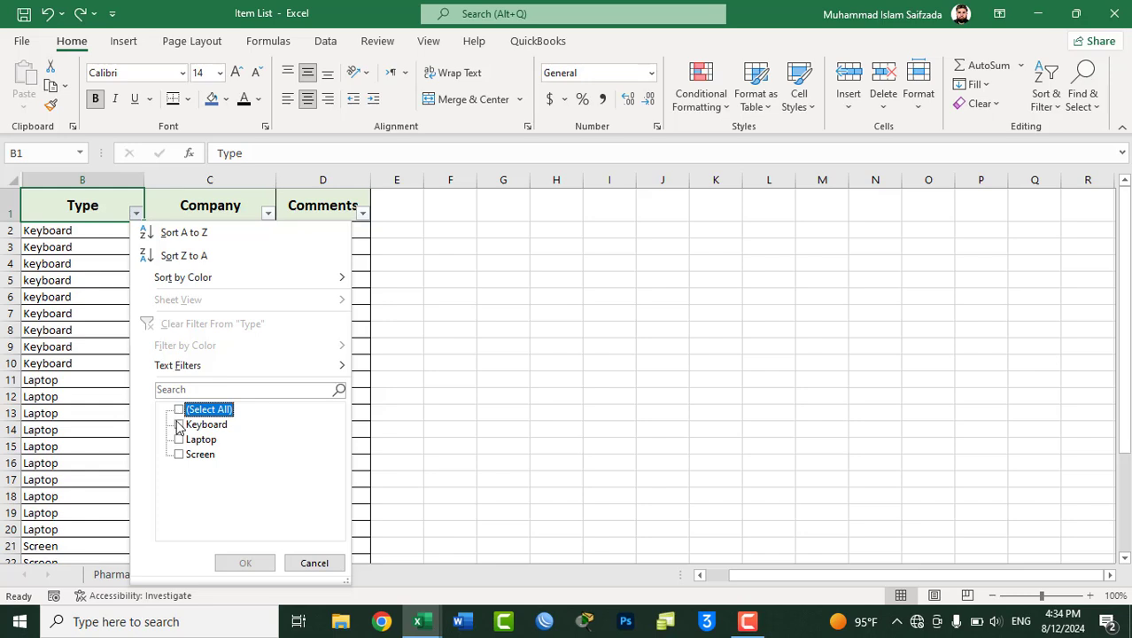
pyautogui.click(178, 425)
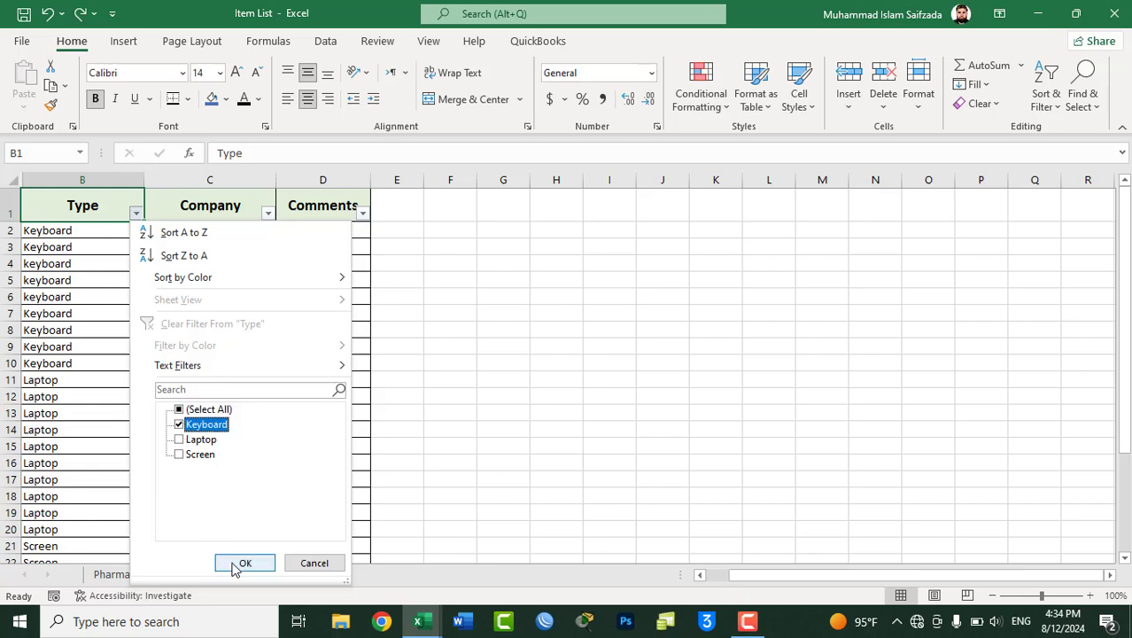
pyautogui.click(244, 563)
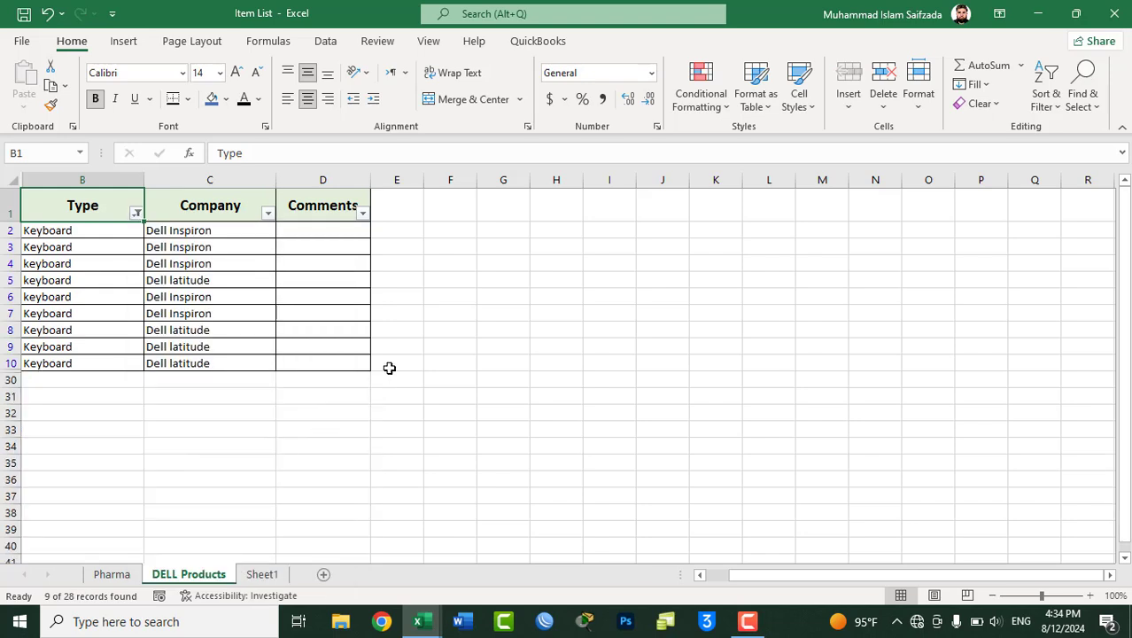
# Clear the active filter from the whole table with the Sort & Filter Clear command
pyautogui.click(998, 104)
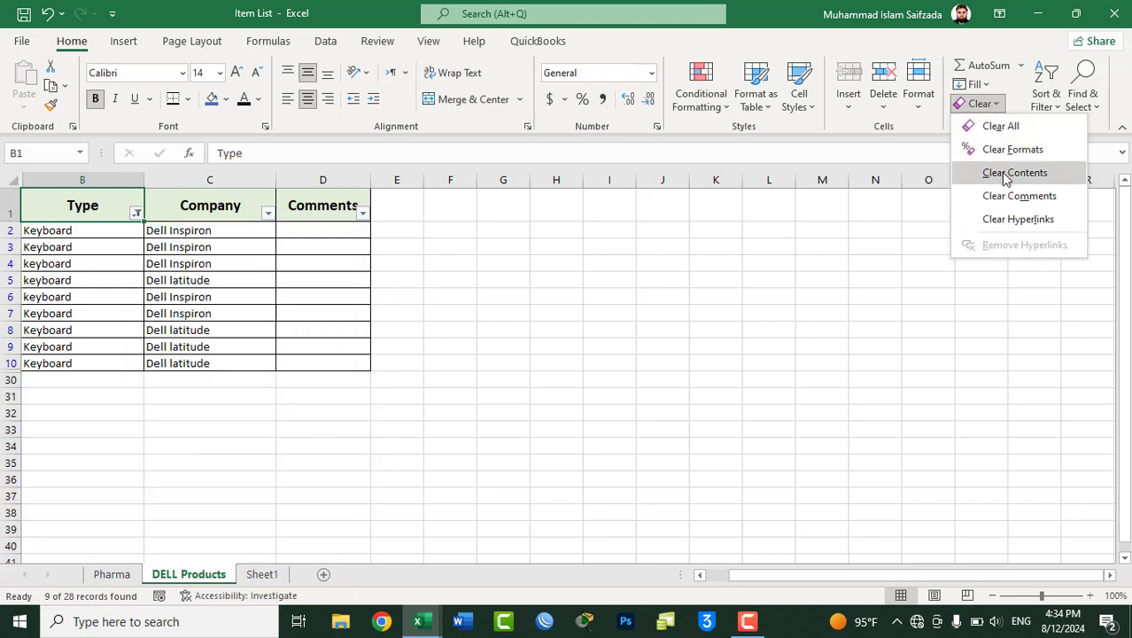
pyautogui.press('Escape')
pyautogui.click(1045, 106)
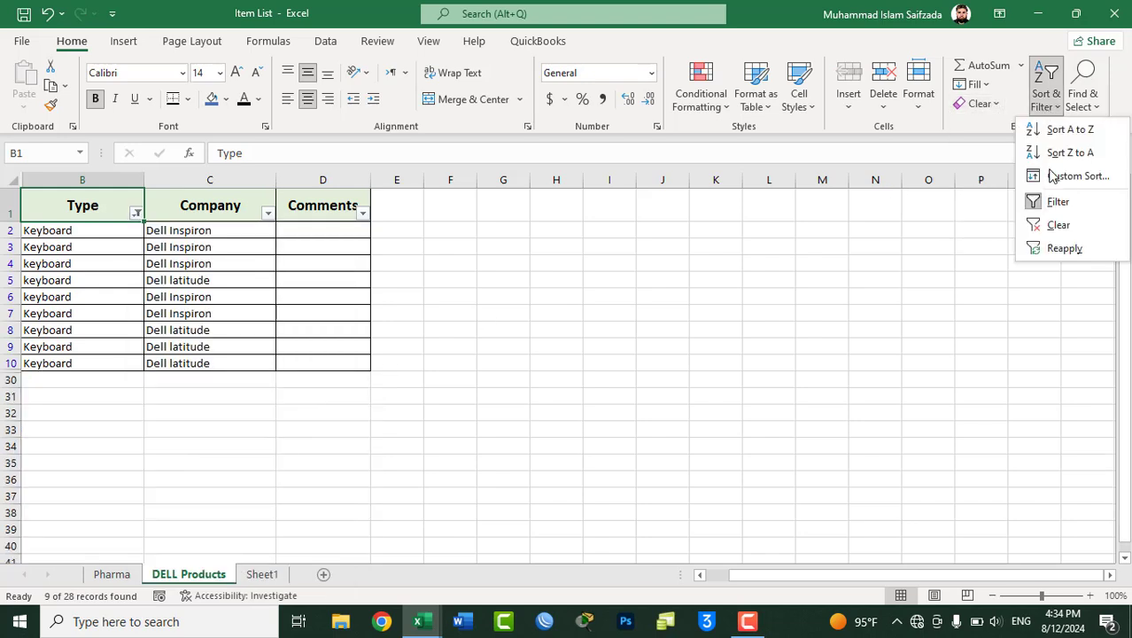
pyautogui.click(1048, 226)
pyautogui.click(1053, 108)
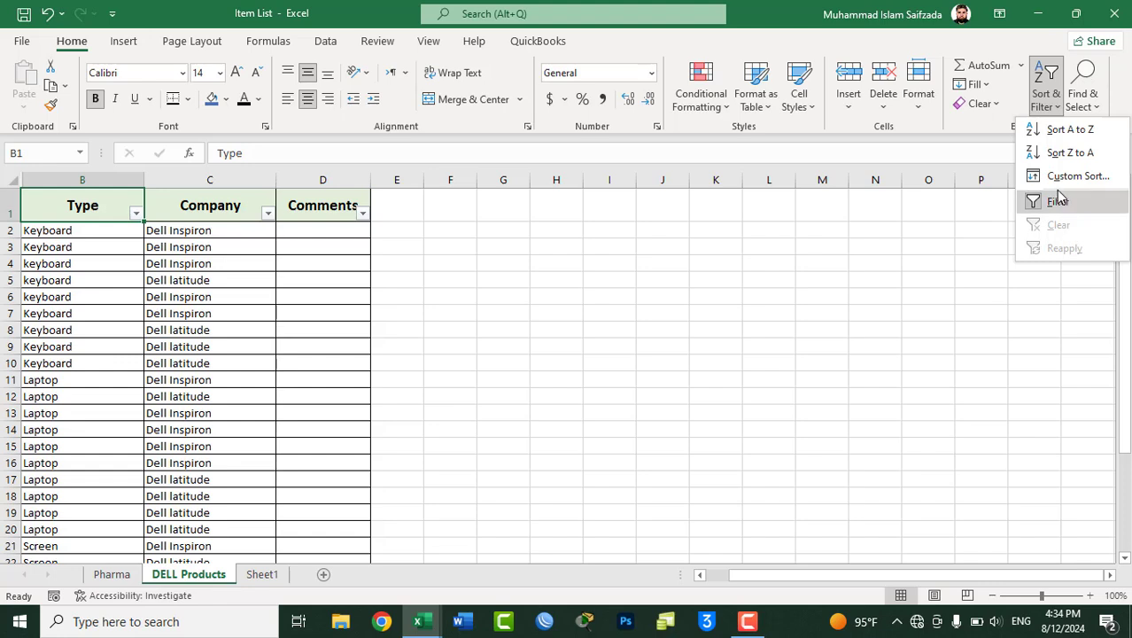
# Filter the Type column again, deselecting all values except Keyboard
pyautogui.click(130, 213)
pyautogui.click(136, 212)
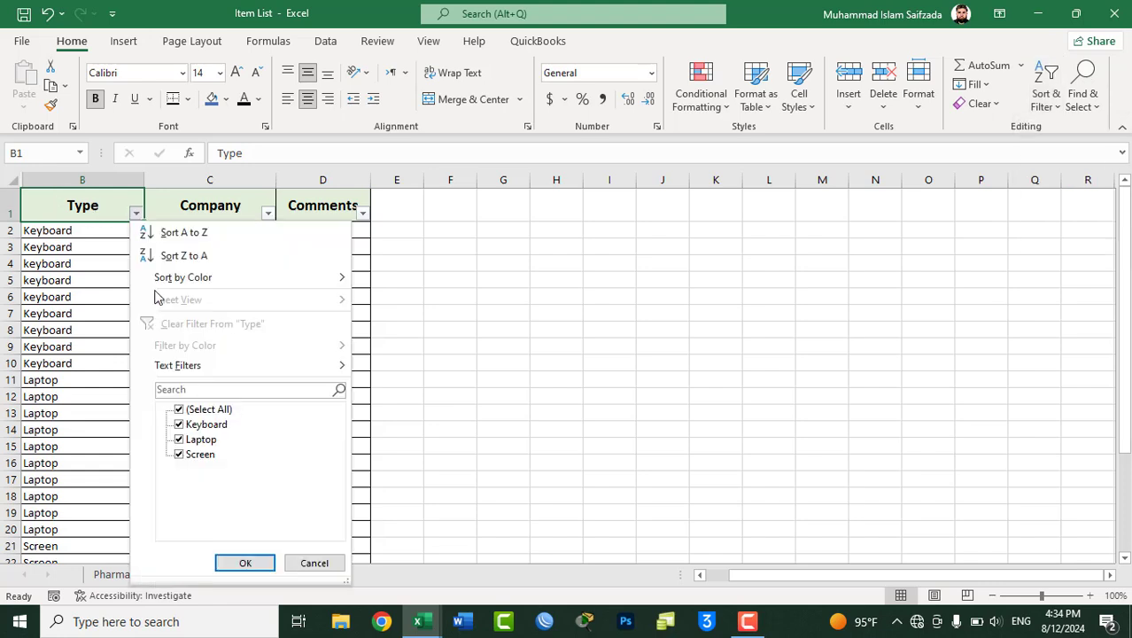
pyautogui.click(178, 410)
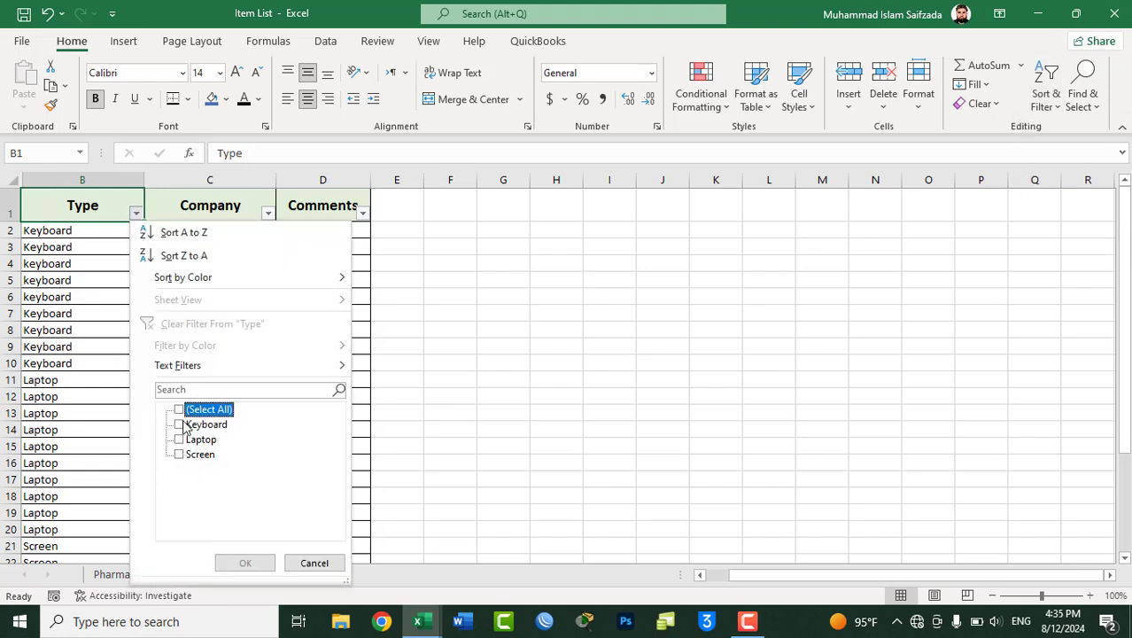
pyautogui.click(179, 424)
pyautogui.click(255, 565)
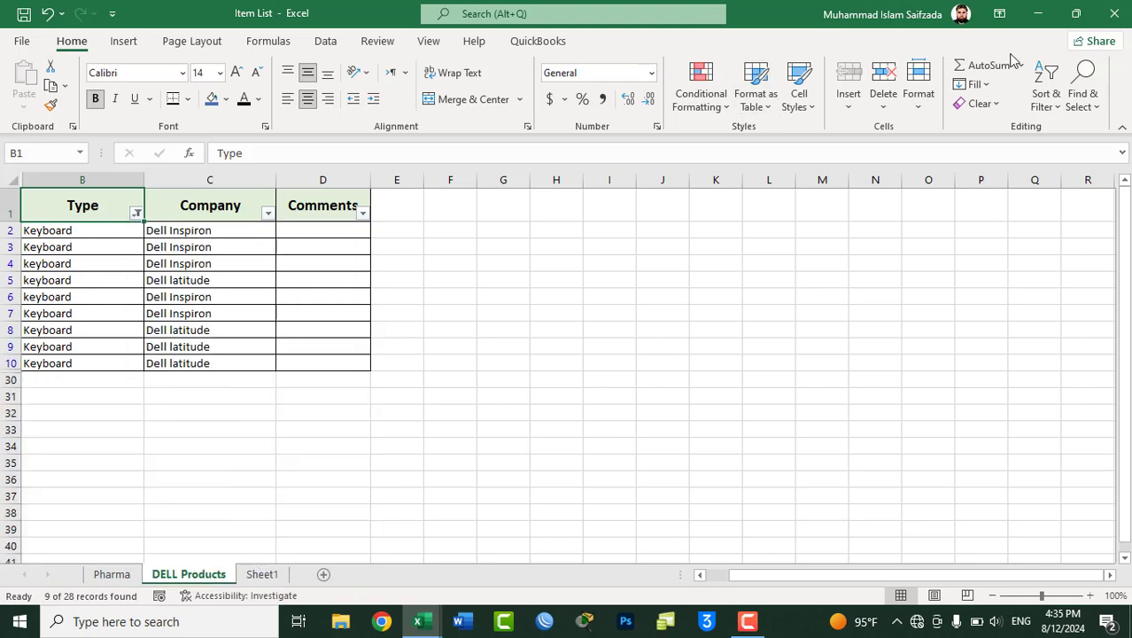
# Enter Laptop in cell B30, directly below the filtered Keyboard rows
pyautogui.click(1046, 93)
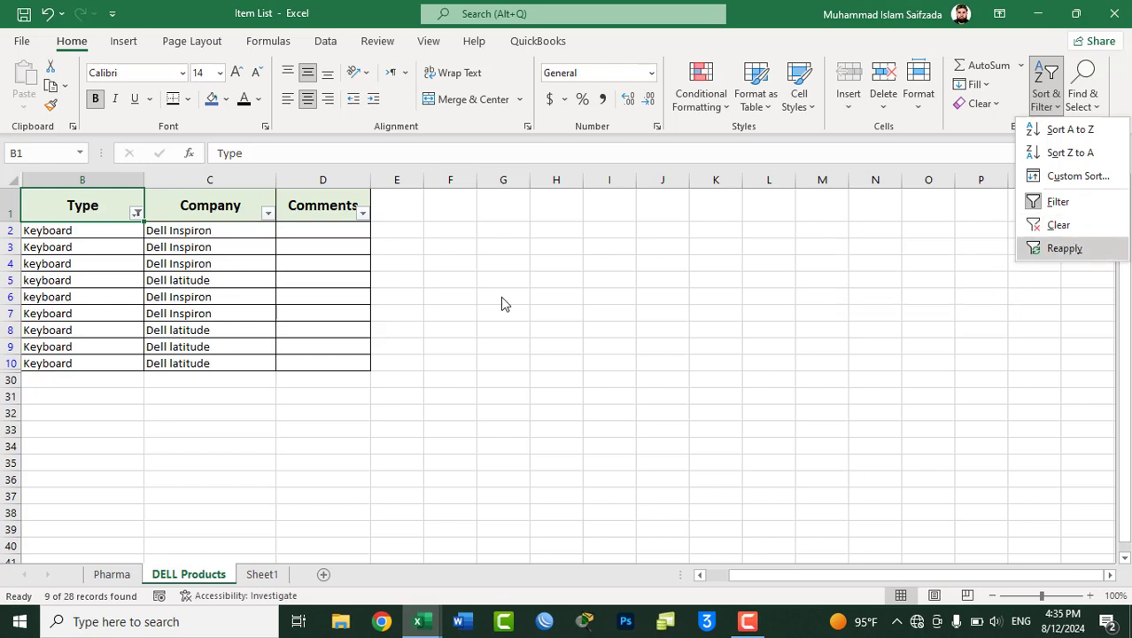
pyautogui.click(65, 380)
pyautogui.click(63, 379)
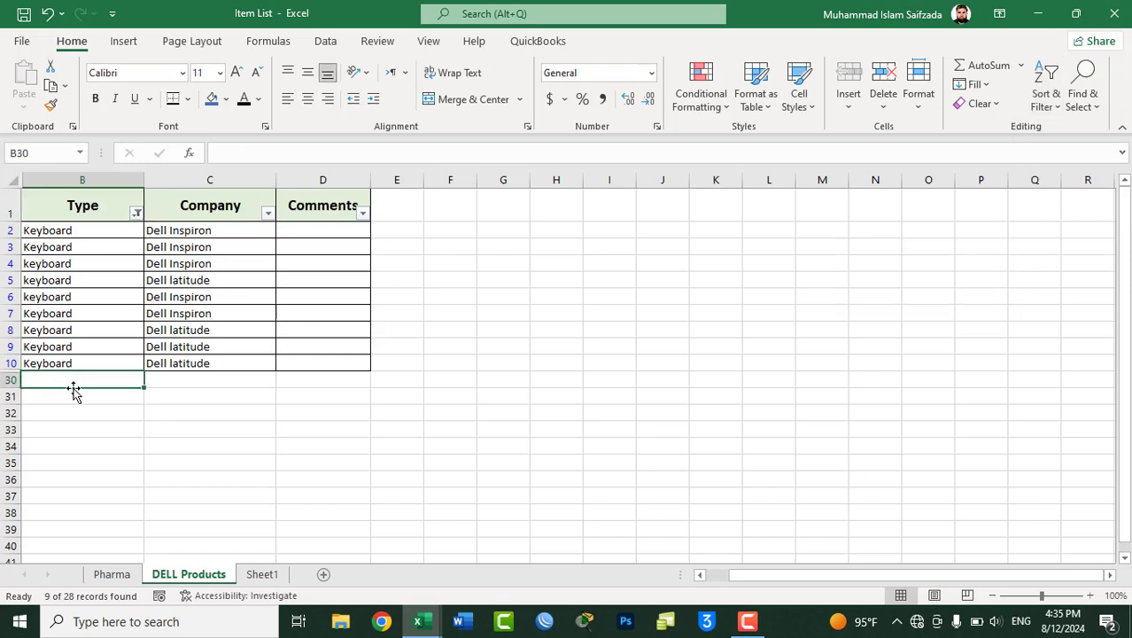
pyautogui.write('Laptop')
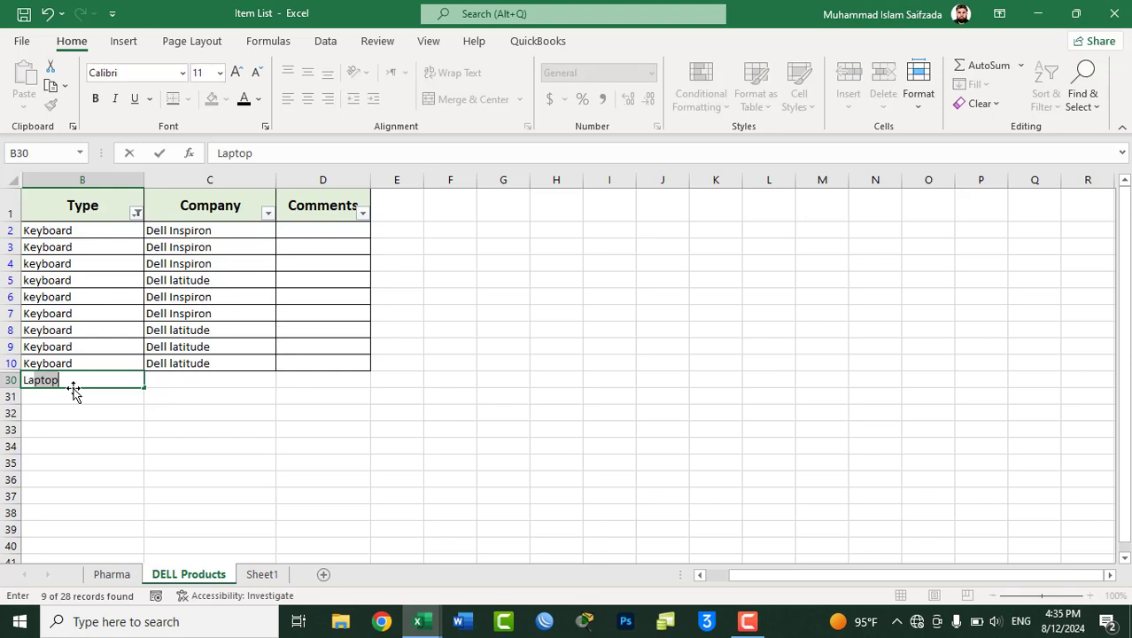
pyautogui.press('Return')
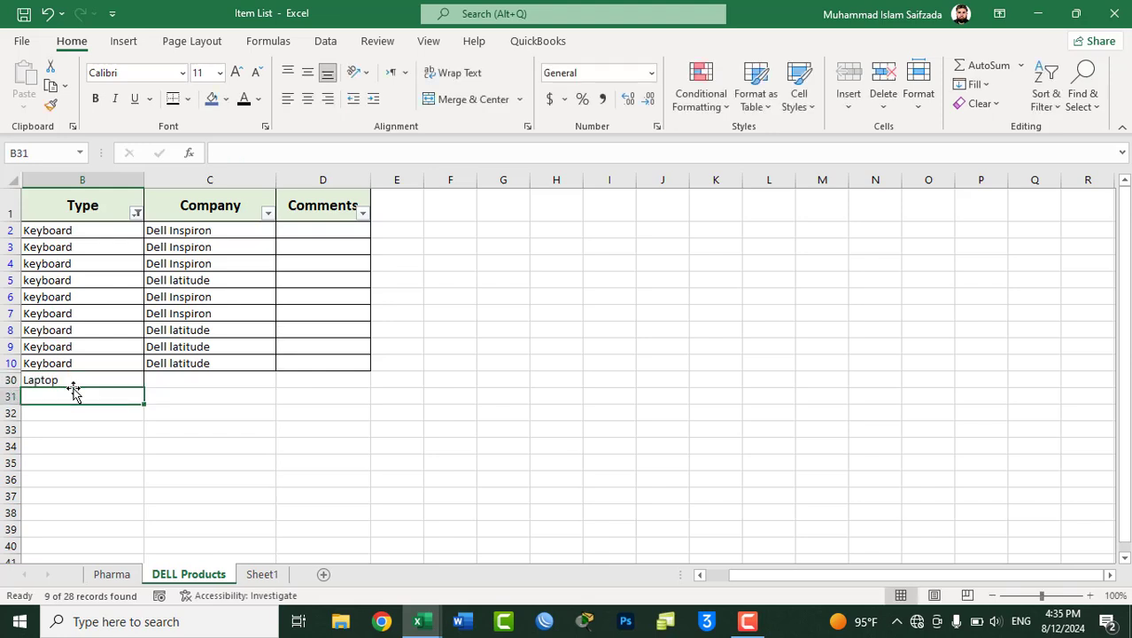
# Reapply the Type filter so that the new Laptop entry is included in the filtered range
pyautogui.click(99, 216)
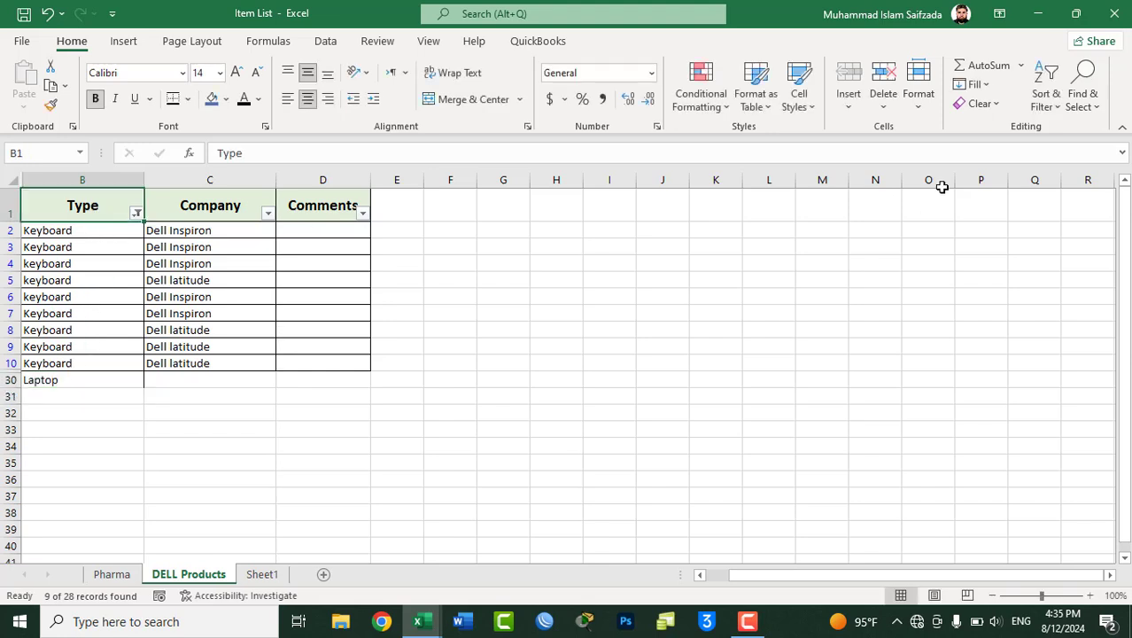
pyautogui.click(1053, 90)
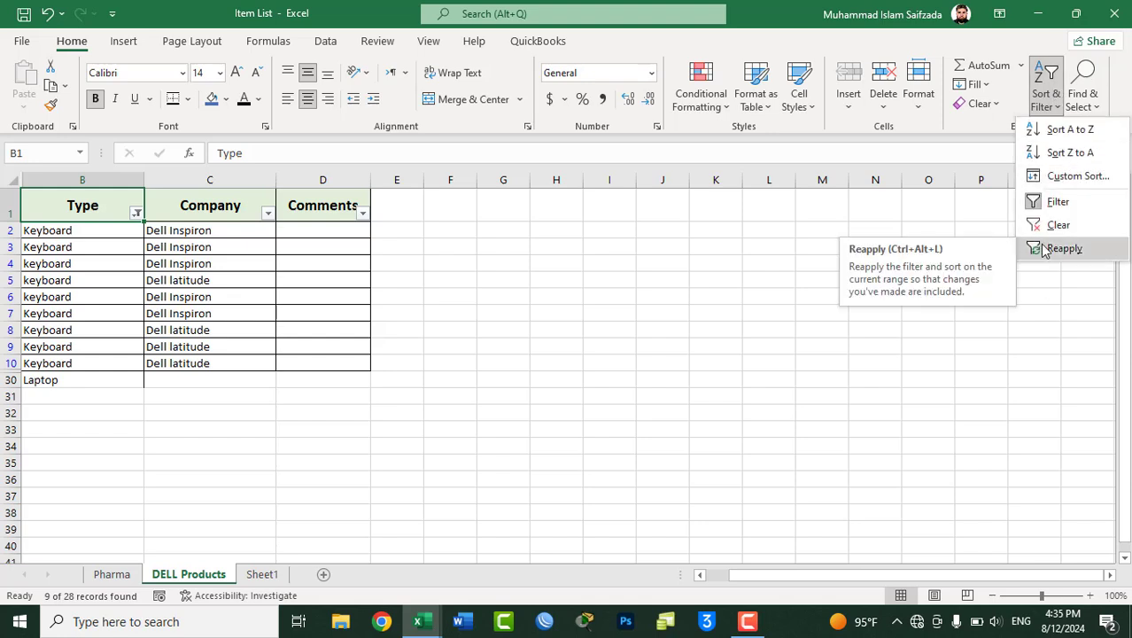
pyautogui.click(1062, 249)
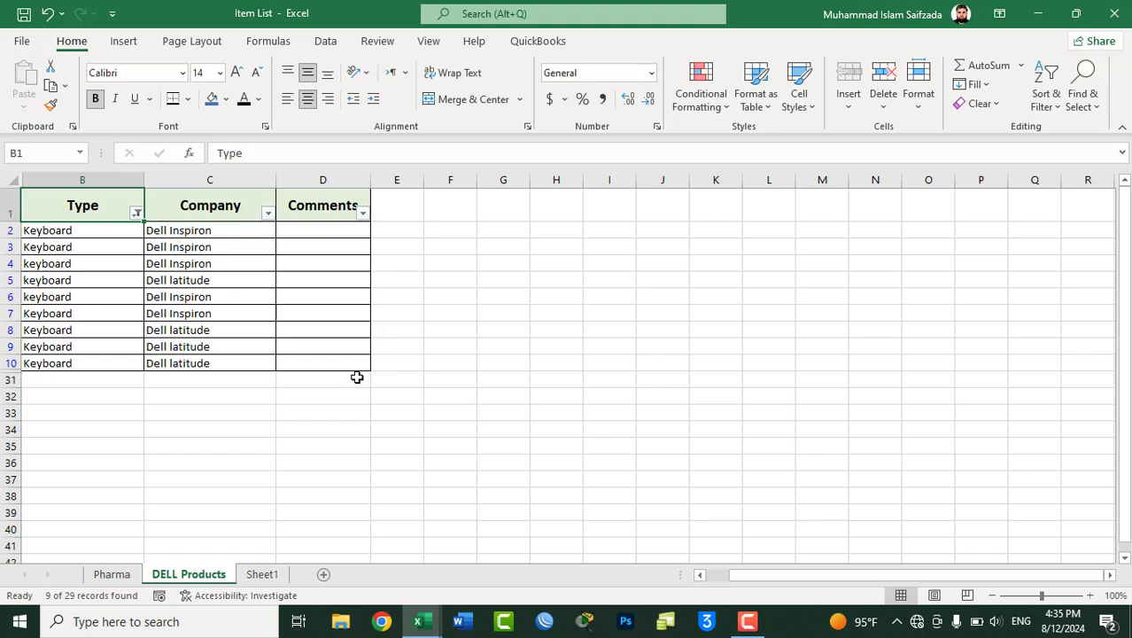
# Clear the Keyboard filter and turn off filtering for the table headers
pyautogui.click(1044, 97)
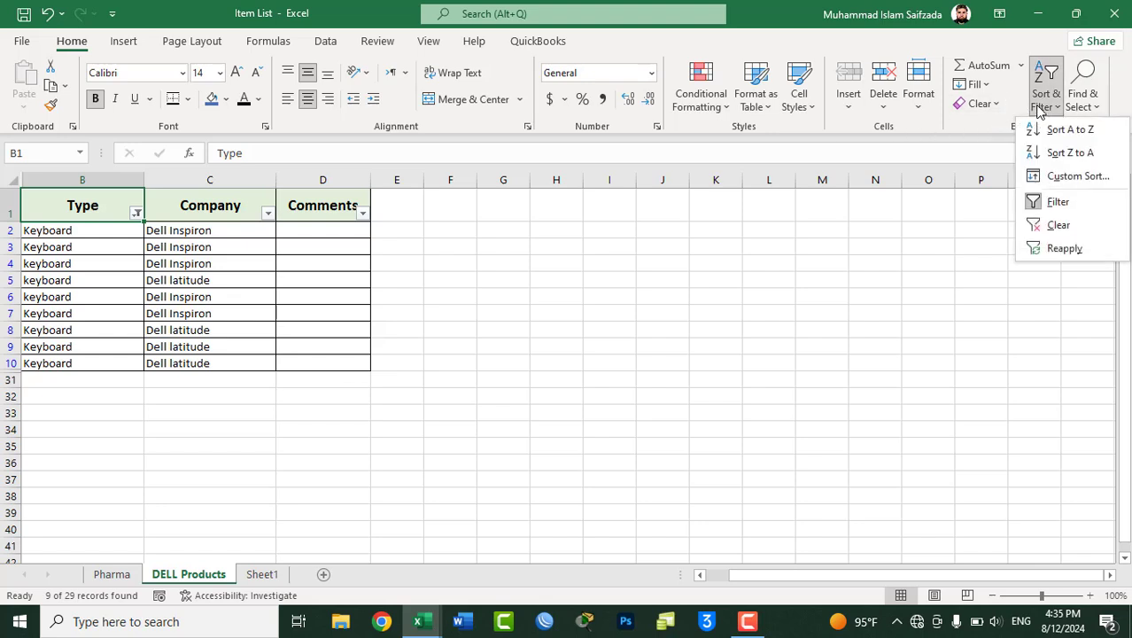
pyautogui.click(1056, 227)
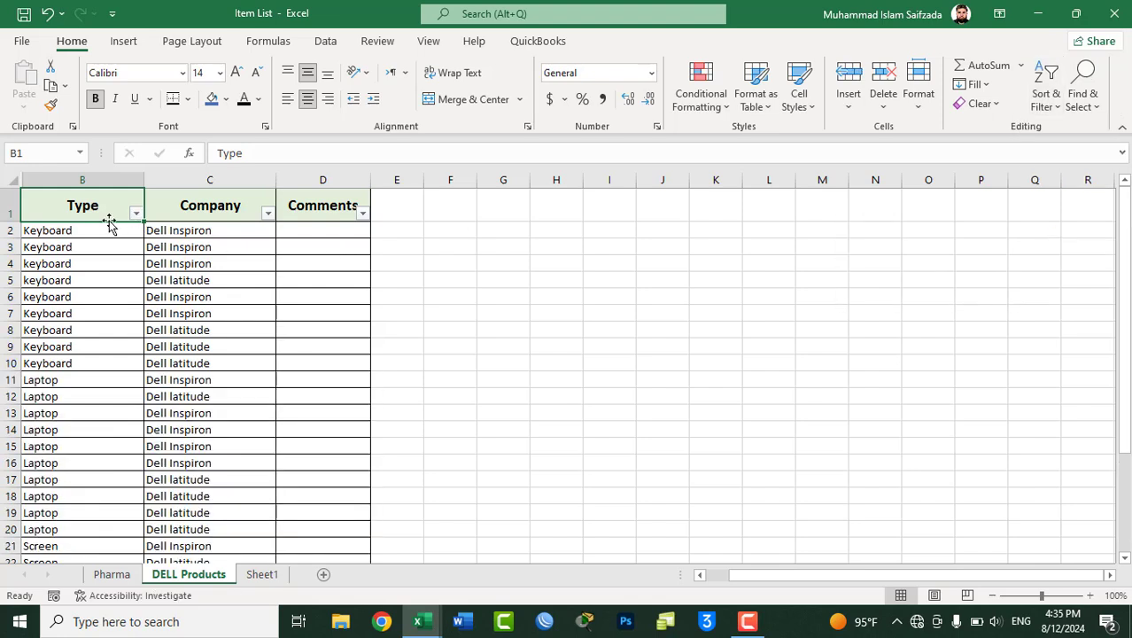
pyautogui.click(1051, 105)
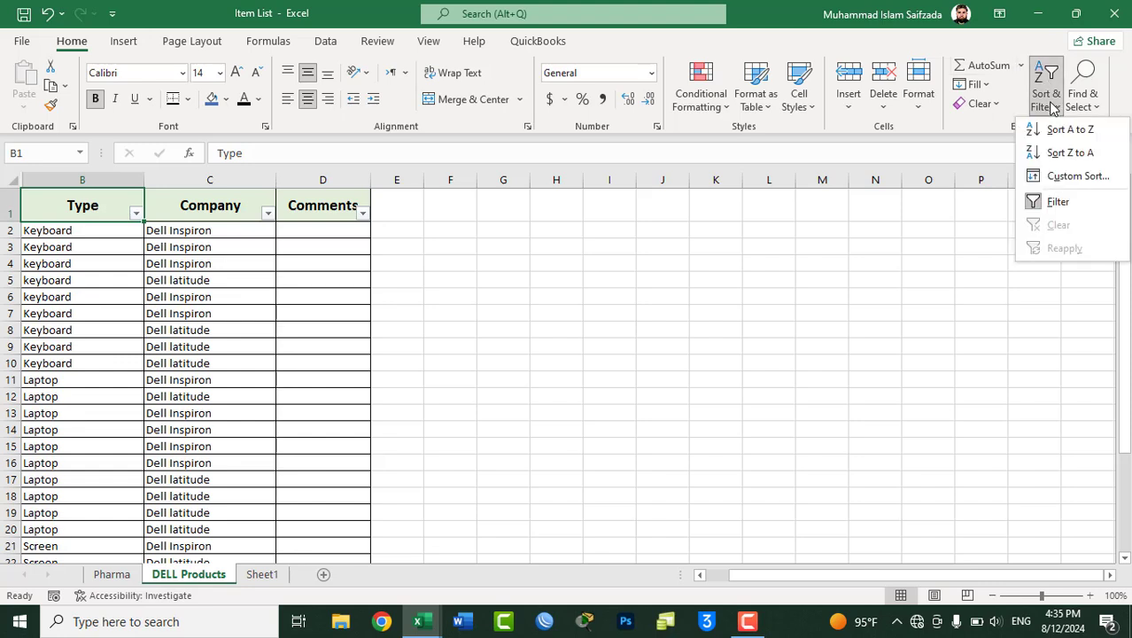
pyautogui.click(1053, 203)
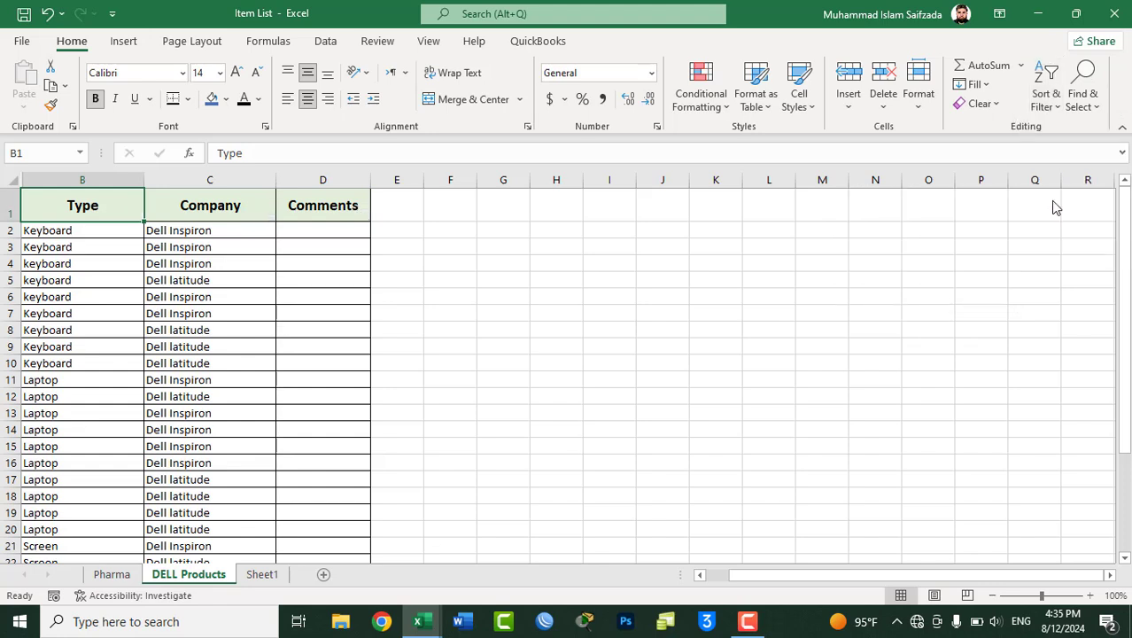
# Minimize the workbook window to show the desktop
pyautogui.click(1042, 14)
pyautogui.click(1042, 14)
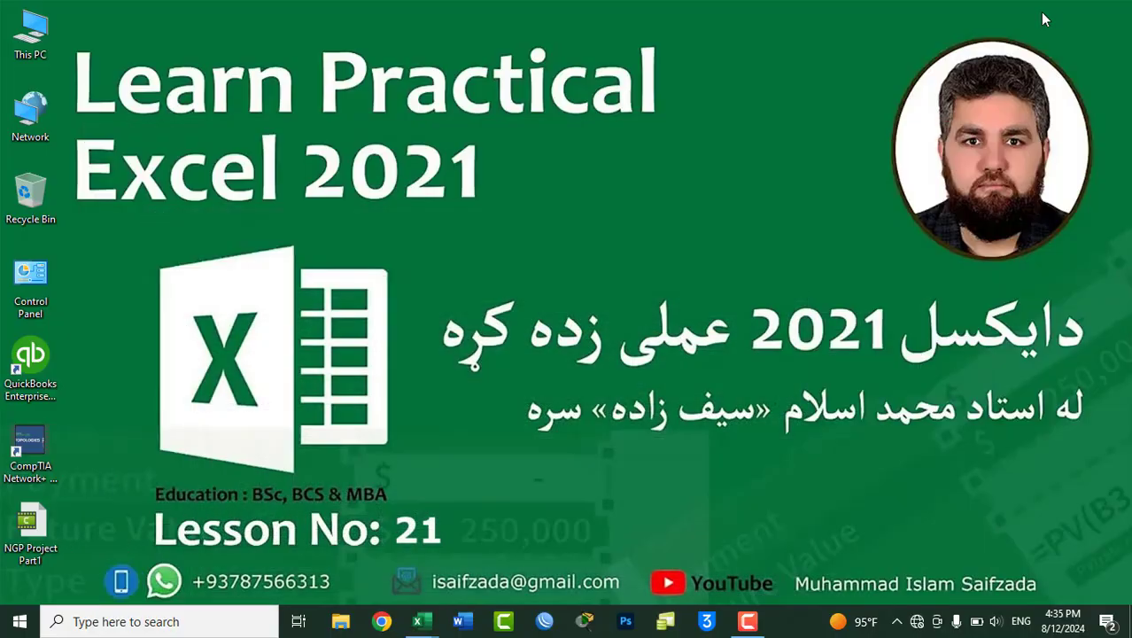
pyautogui.rightClick(656, 147)
pyautogui.click(684, 200)
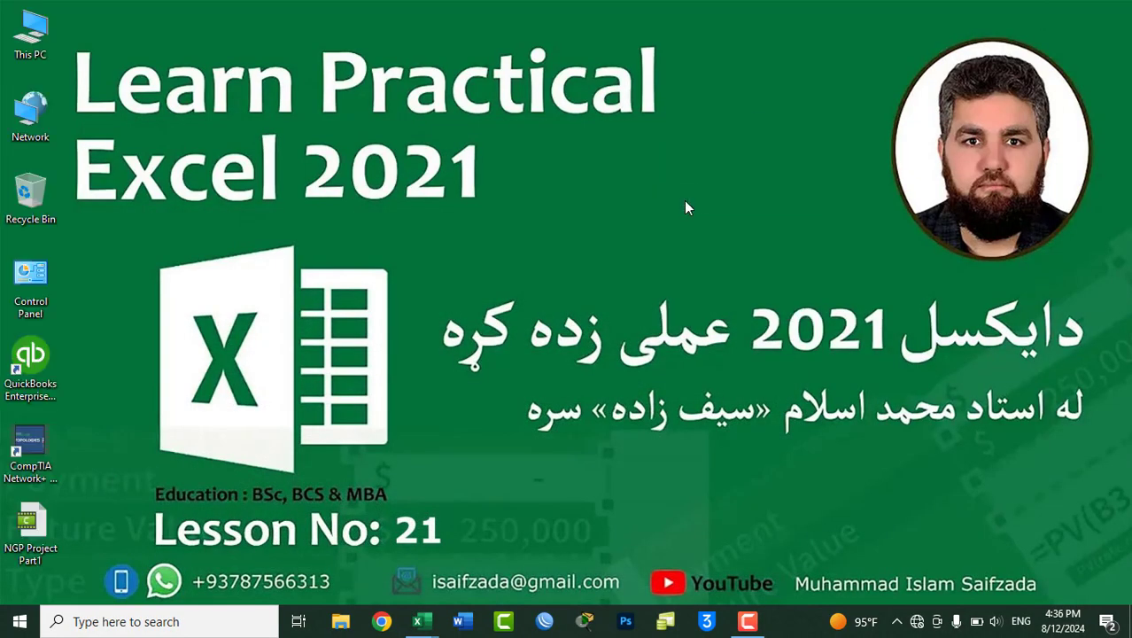